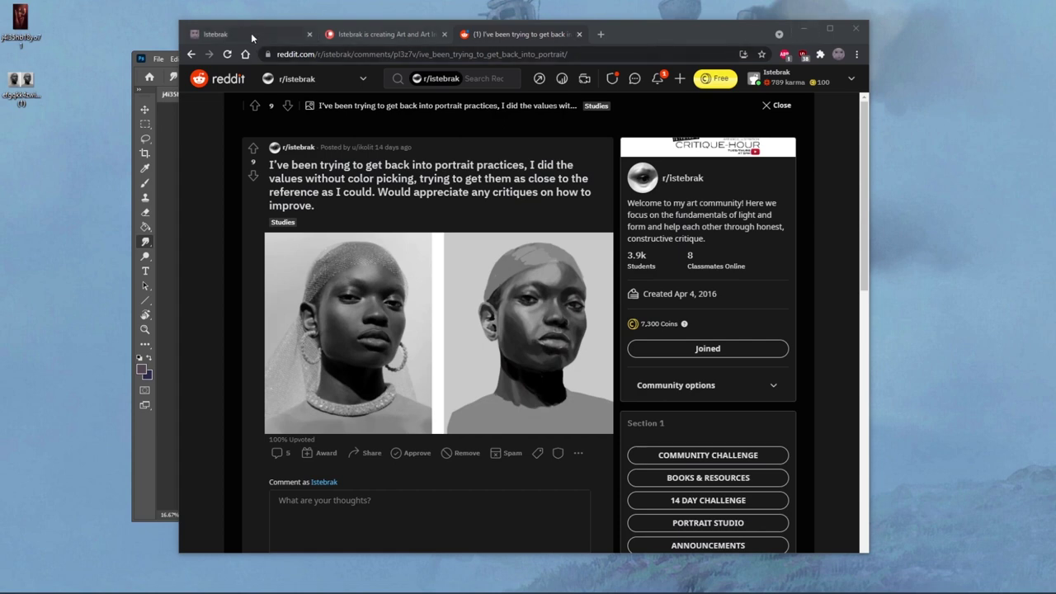
Open the istebrak.com portfolio site, follow its link to the r/istebrak Reddit community and dismiss the updates offer.
left_click(171, 130)
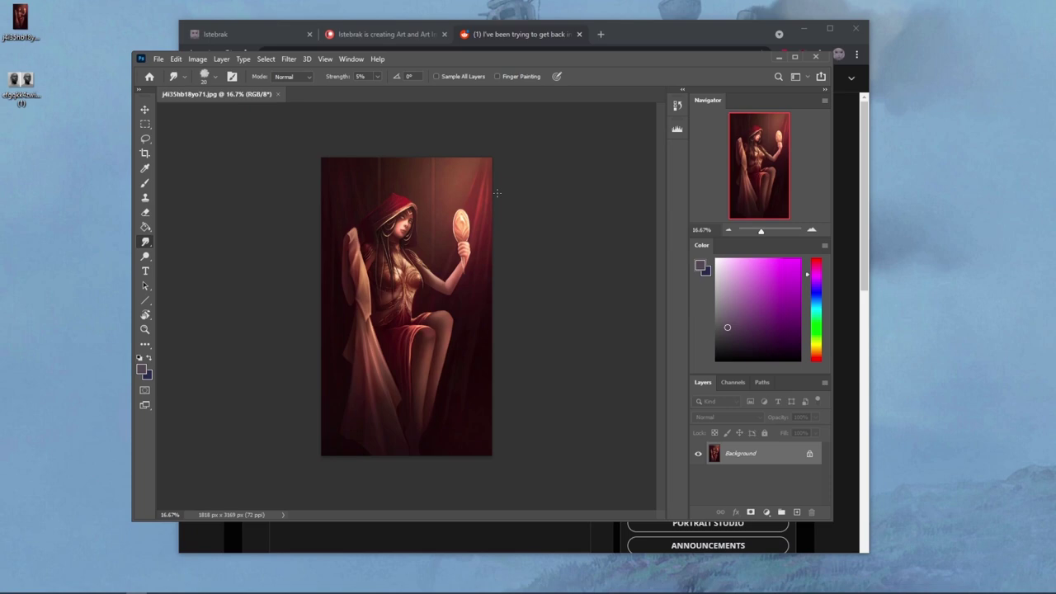
left_click(683, 33)
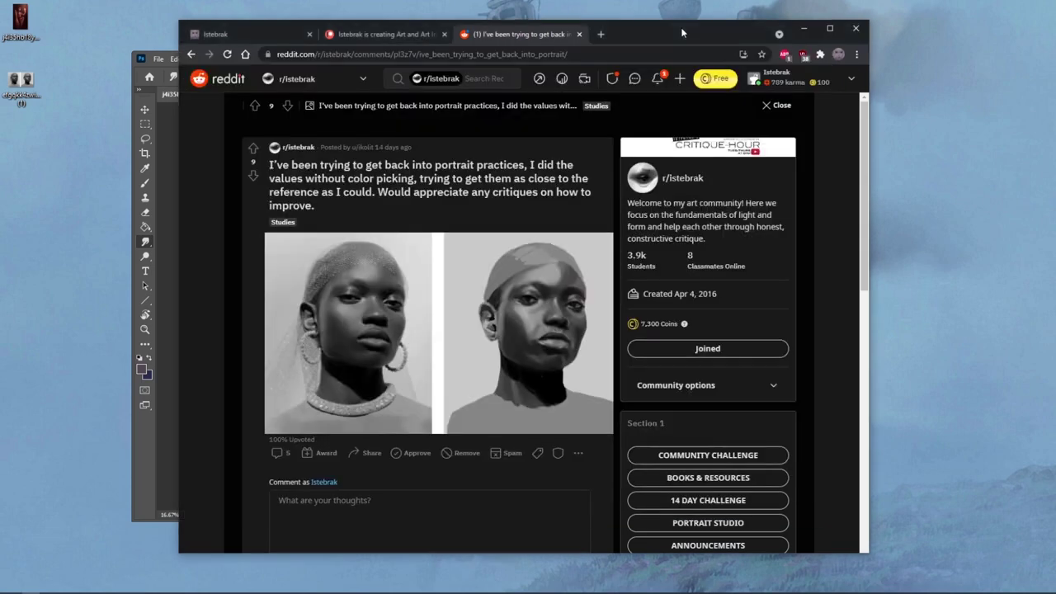
left_click(252, 34)
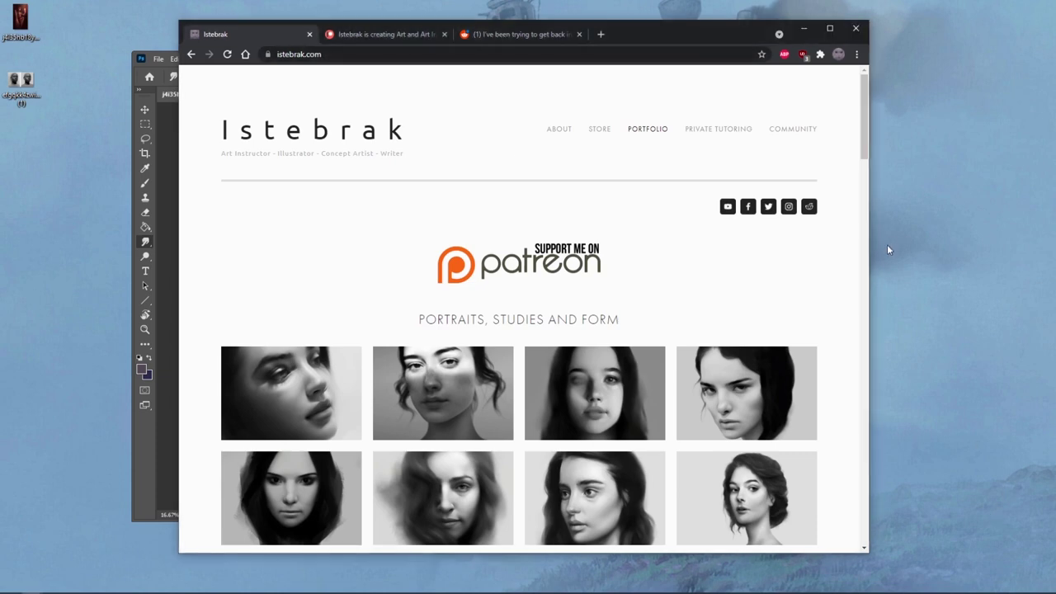
left_click(808, 207)
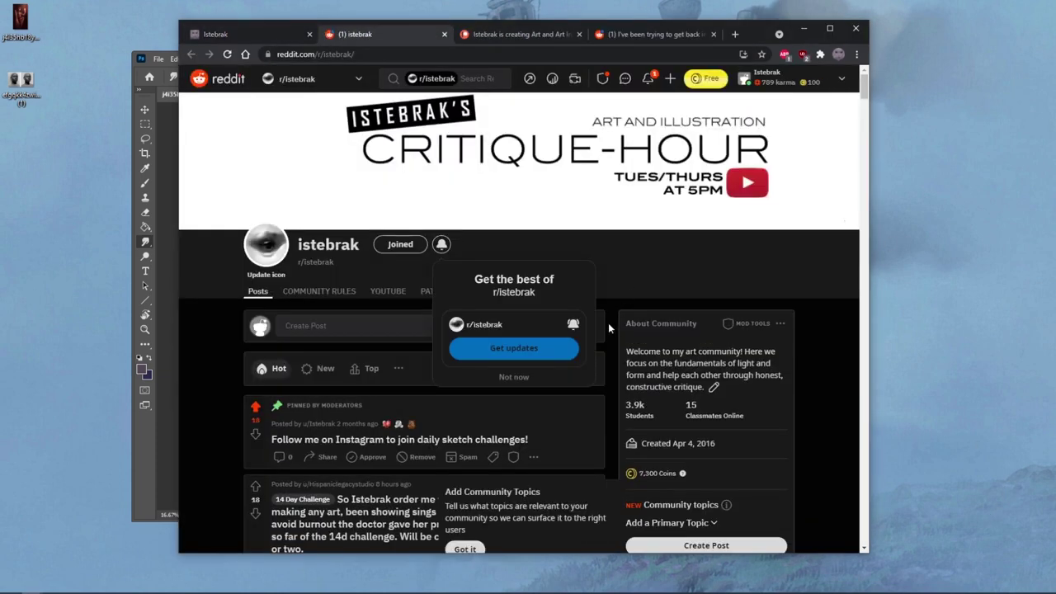
left_click(511, 382)
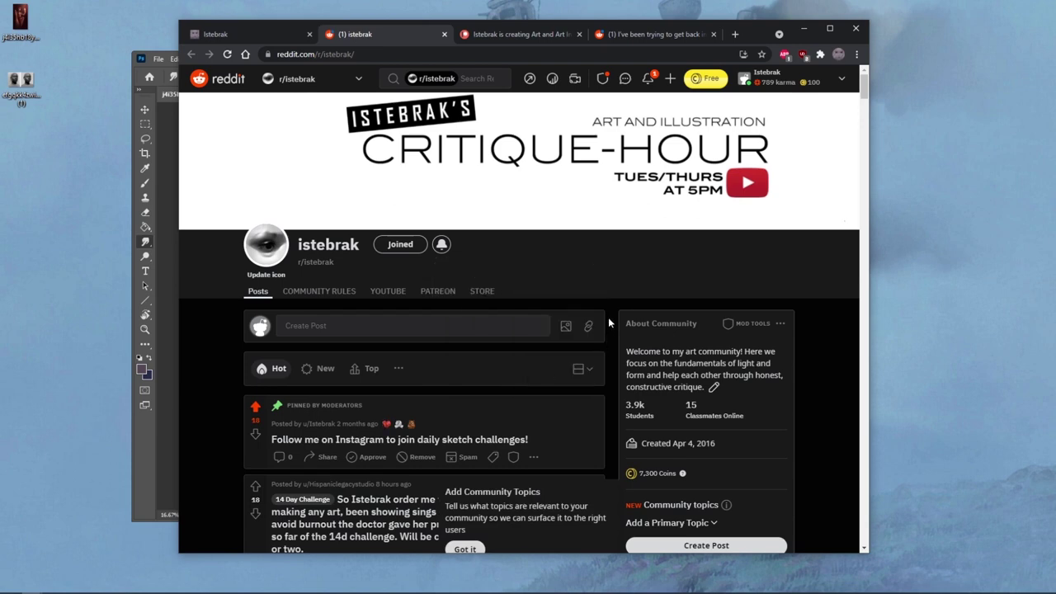
Browse the recent artwork posts in the r/istebrak community and return to the beginning of the page.
scroll(609, 323, "down", 1)
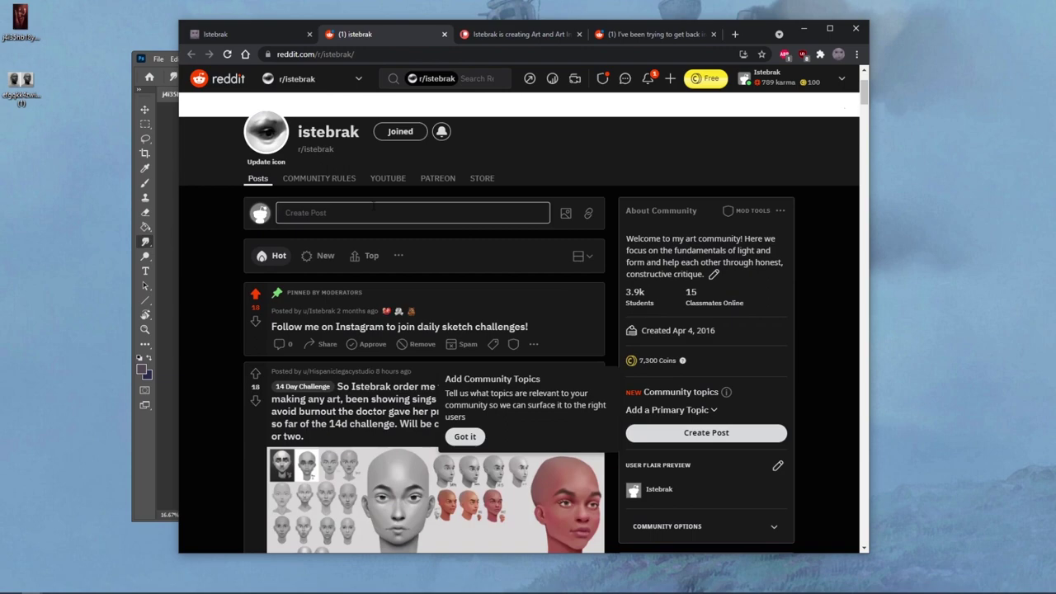
scroll(488, 433, "down", 4)
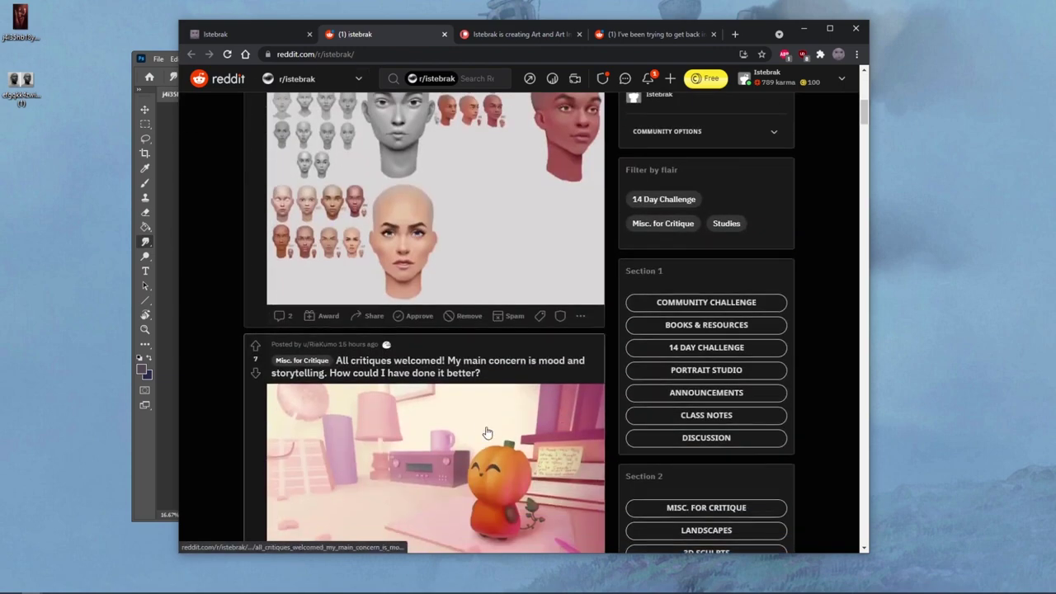
scroll(487, 433, "down", 4)
scroll(511, 437, "down", 4)
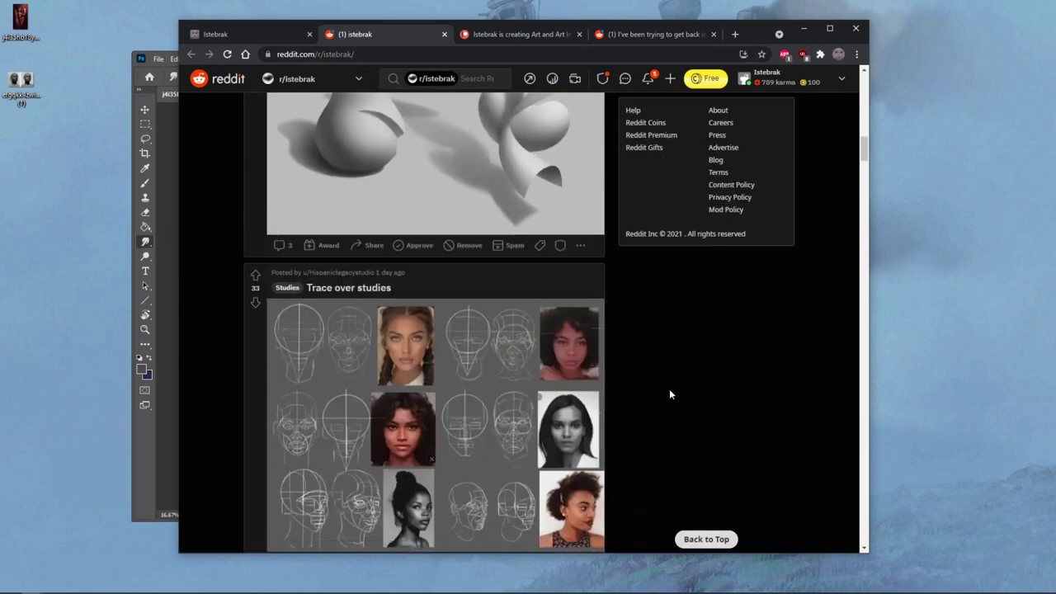
scroll(797, 363, "down", 3)
scroll(800, 363, "up", 7)
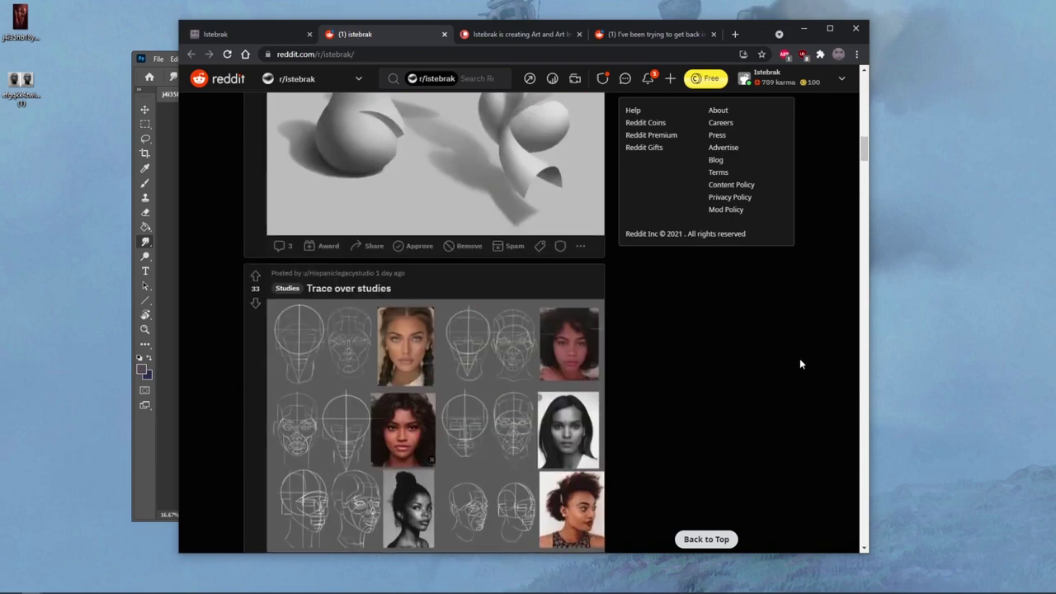
scroll(800, 364, "up", 12)
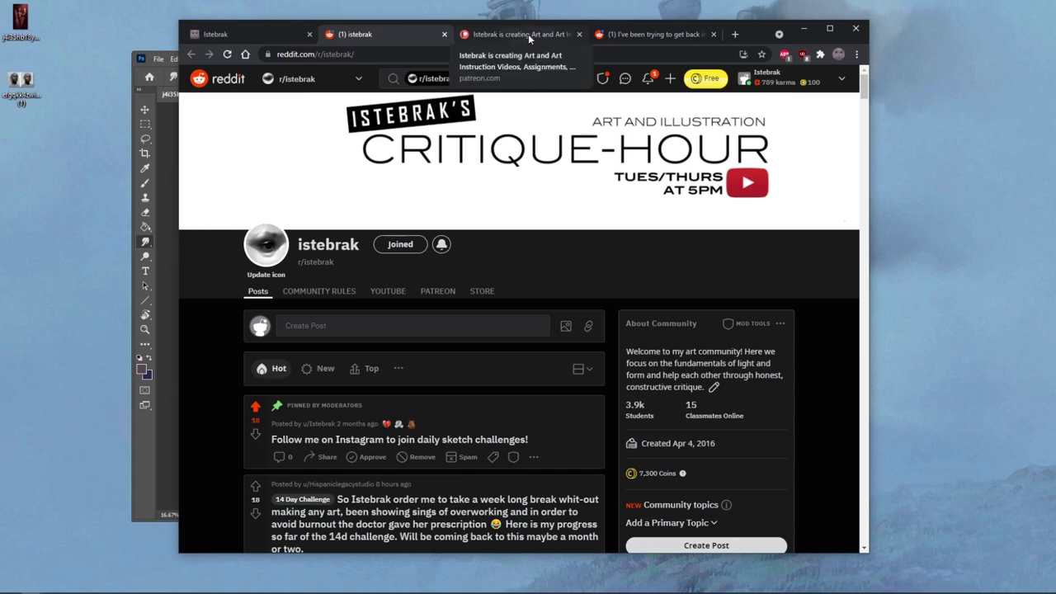
Leave the browser from the Istebrak portfolio site and switch to Photoshop with its window maximized.
left_click(251, 29)
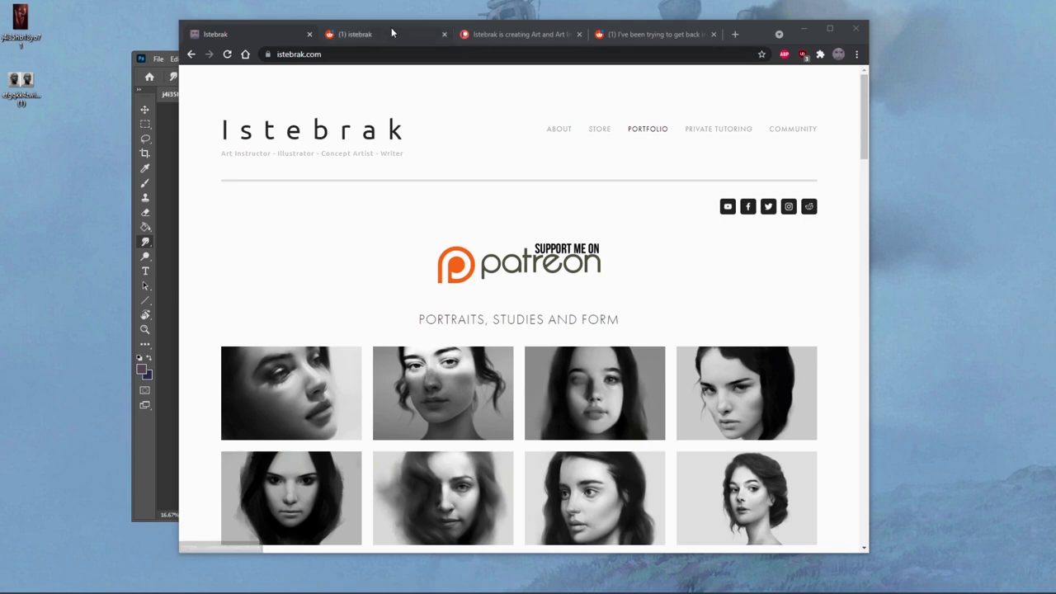
left_click(856, 29)
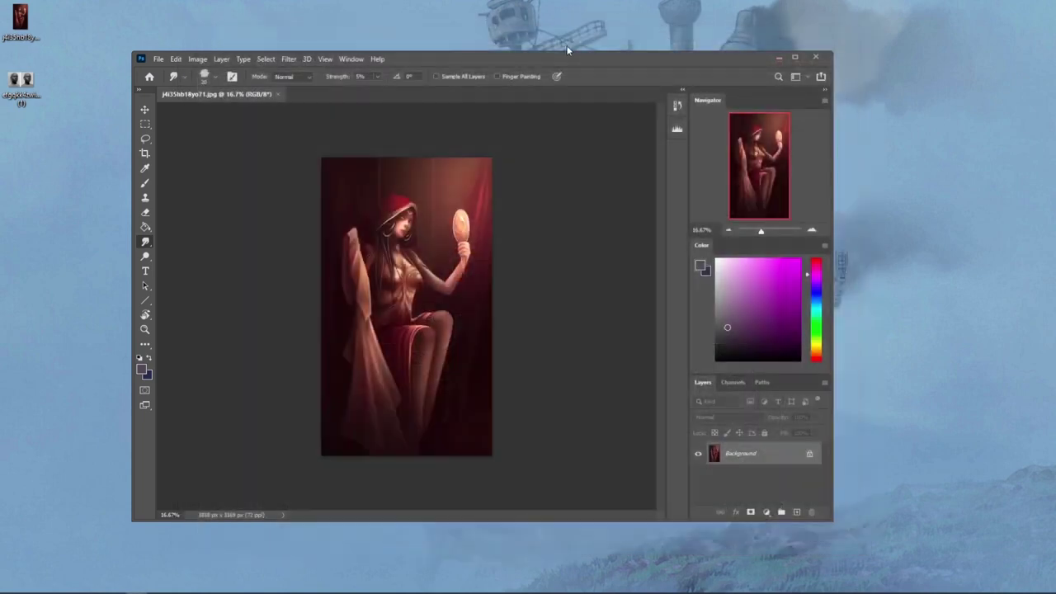
double_click(579, 63)
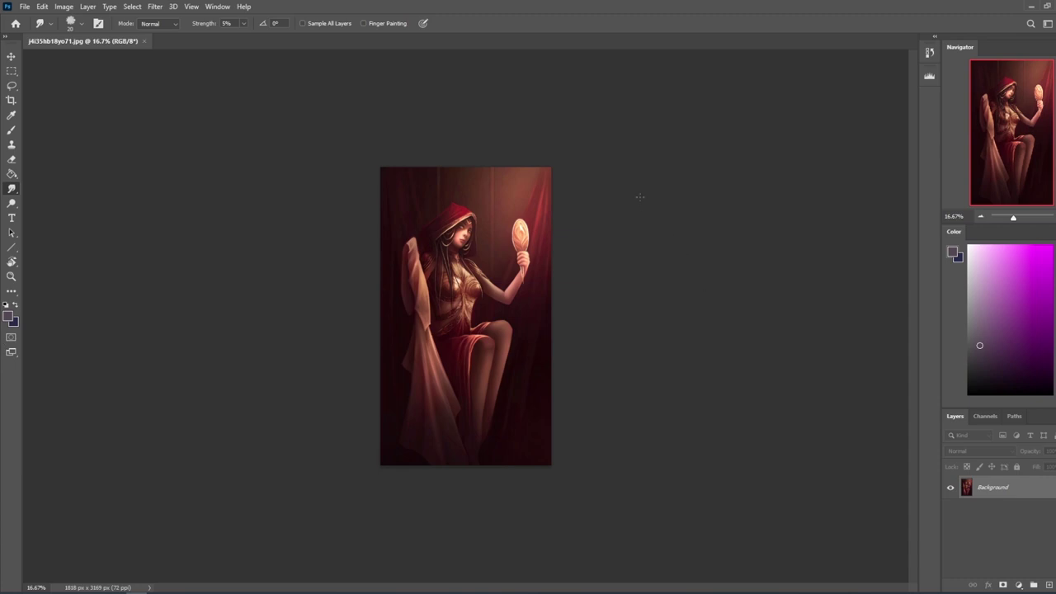
key("c")
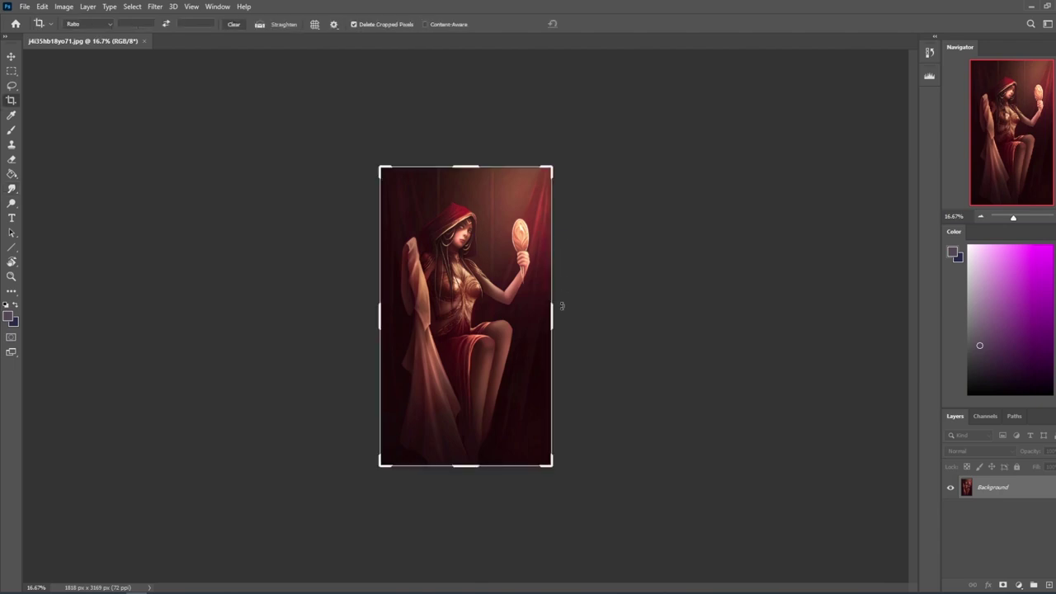
left_click_drag(553, 316, 570, 319)
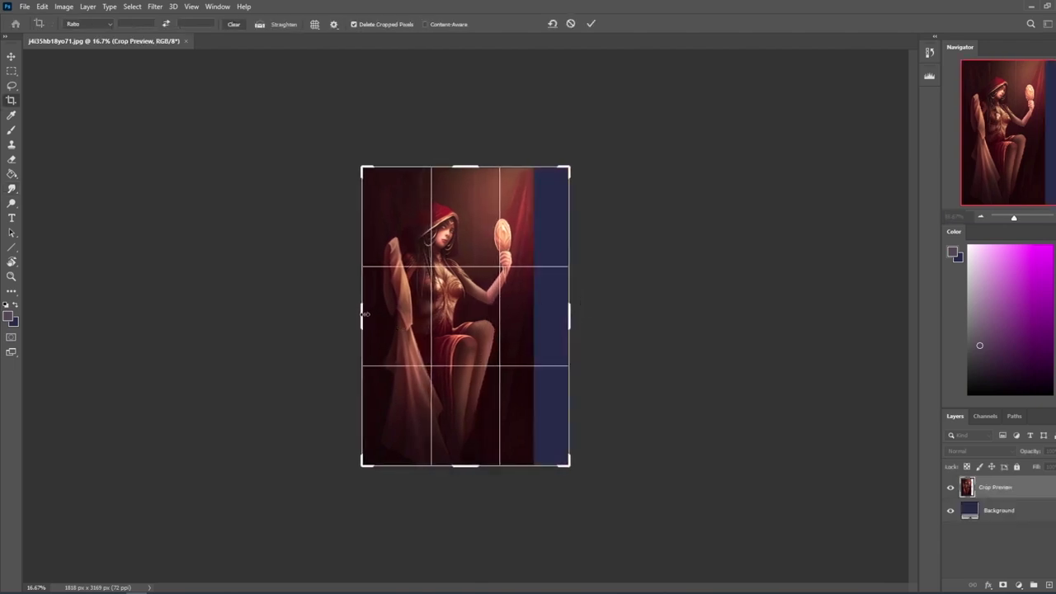
left_click_drag(363, 314, 351, 315)
left_click(571, 23)
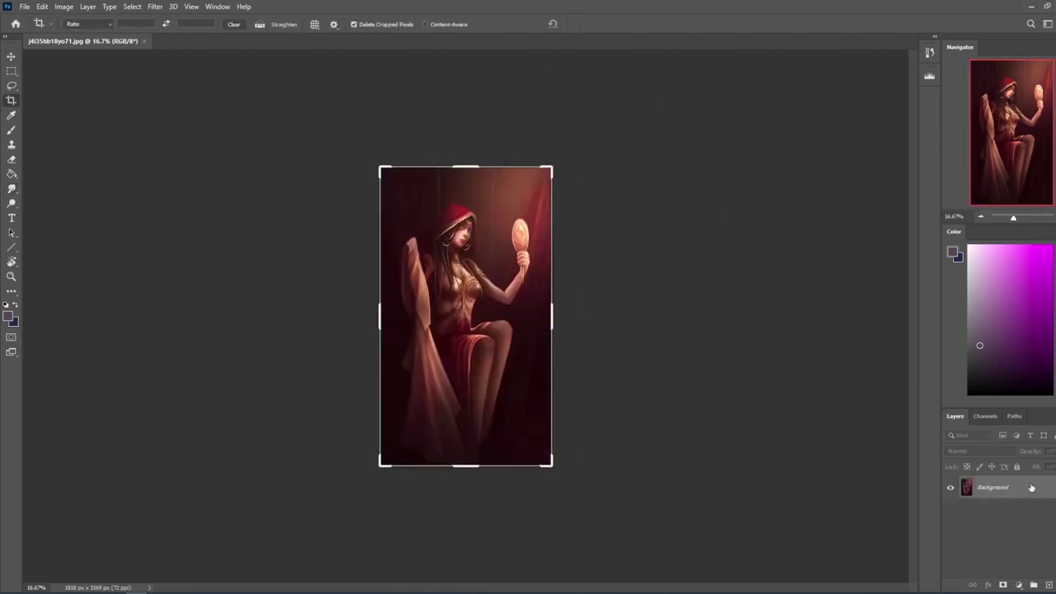
Convert the locked Background into a regular layer and widen the column holding the colour and layer settings.
double_click(1031, 488)
left_click(633, 179)
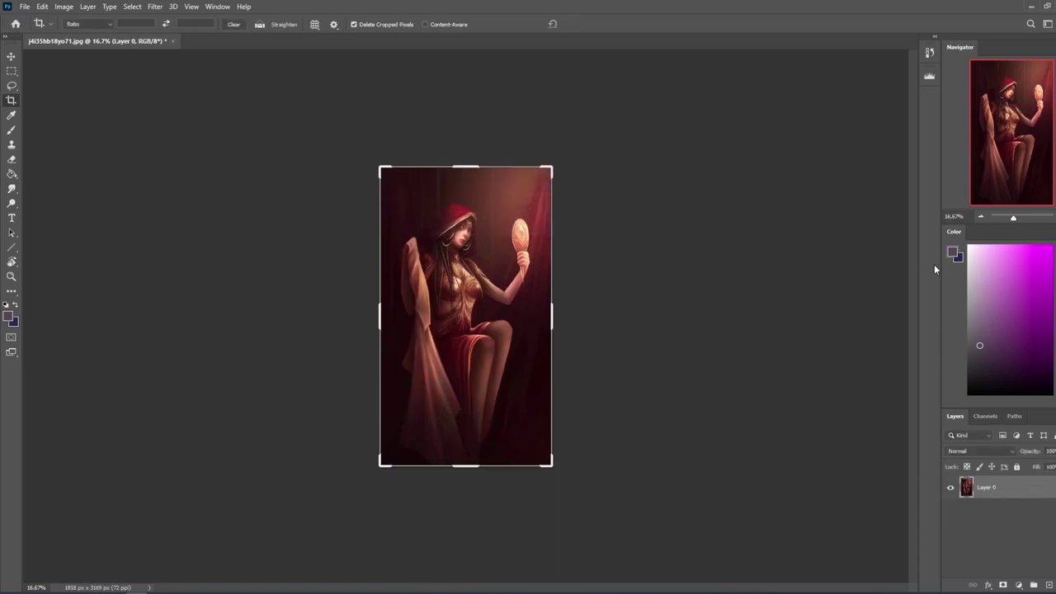
left_click_drag(941, 277, 855, 277)
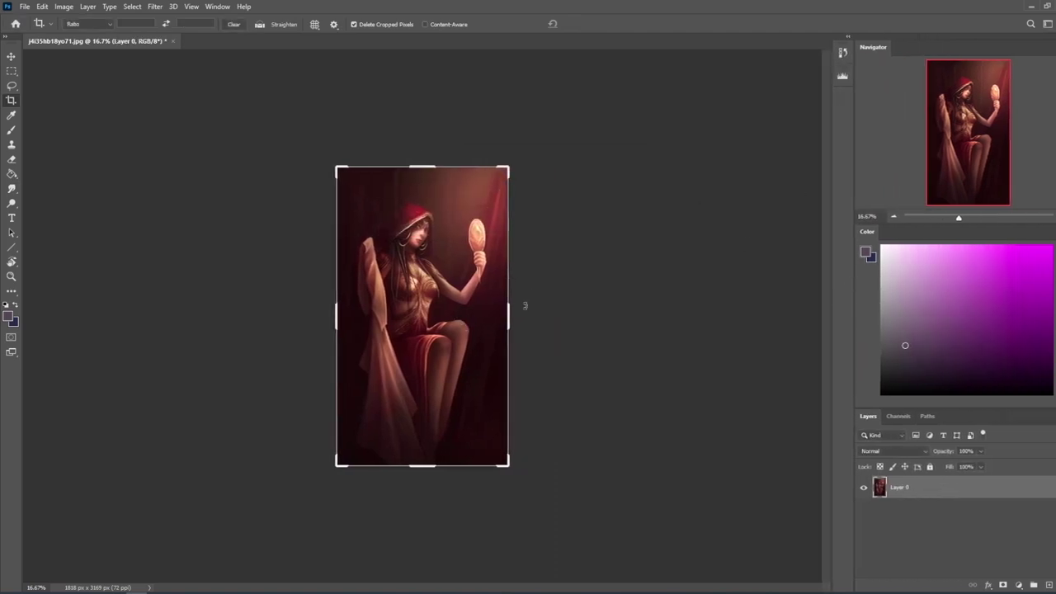
Extend the canvas with transparent space on both sides of the painting to about 2424 px wide, keeping the painting centred.
left_click_drag(509, 321, 533, 321)
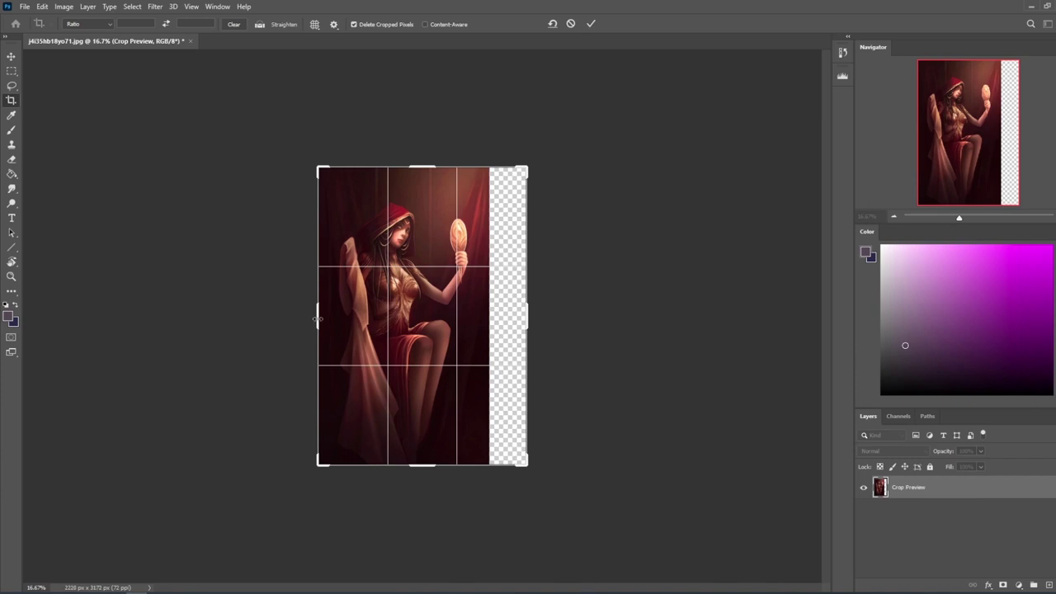
left_click_drag(316, 321, 307, 319)
left_click_drag(450, 312, 464, 313)
left_click(591, 24)
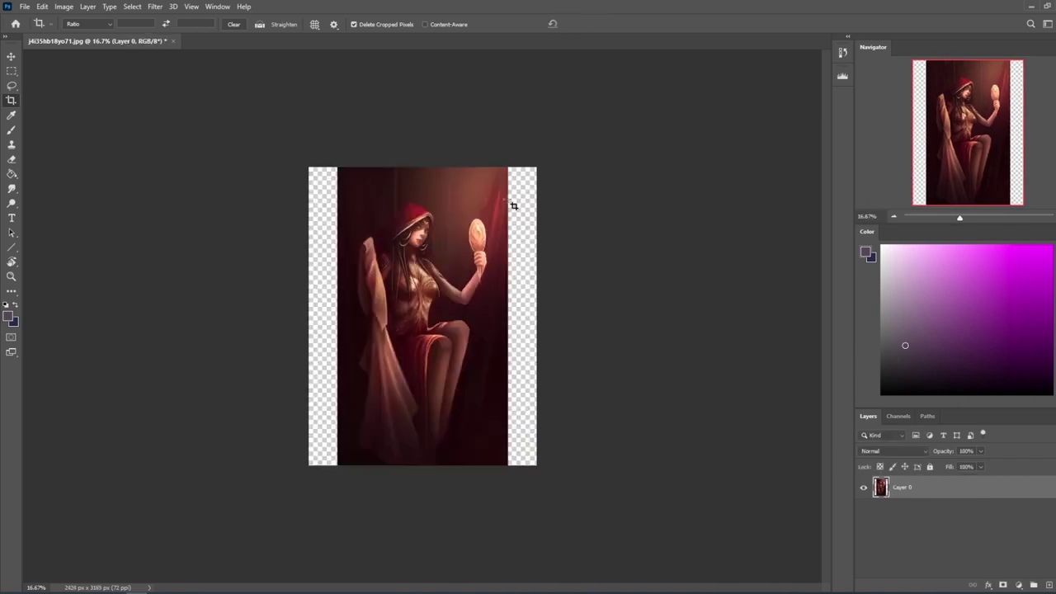
Add a layer beneath the painting and fill it with a dark maroon sampled from the painting's curtain.
left_click(1049, 585, "ctrl")
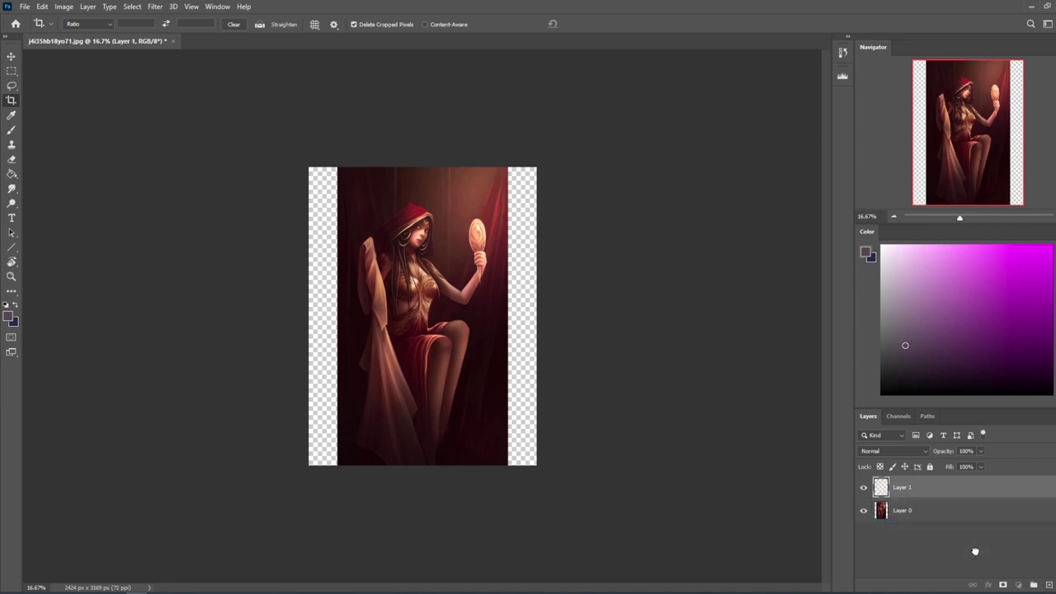
key("g")
left_click(501, 338, "alt")
left_click(522, 314)
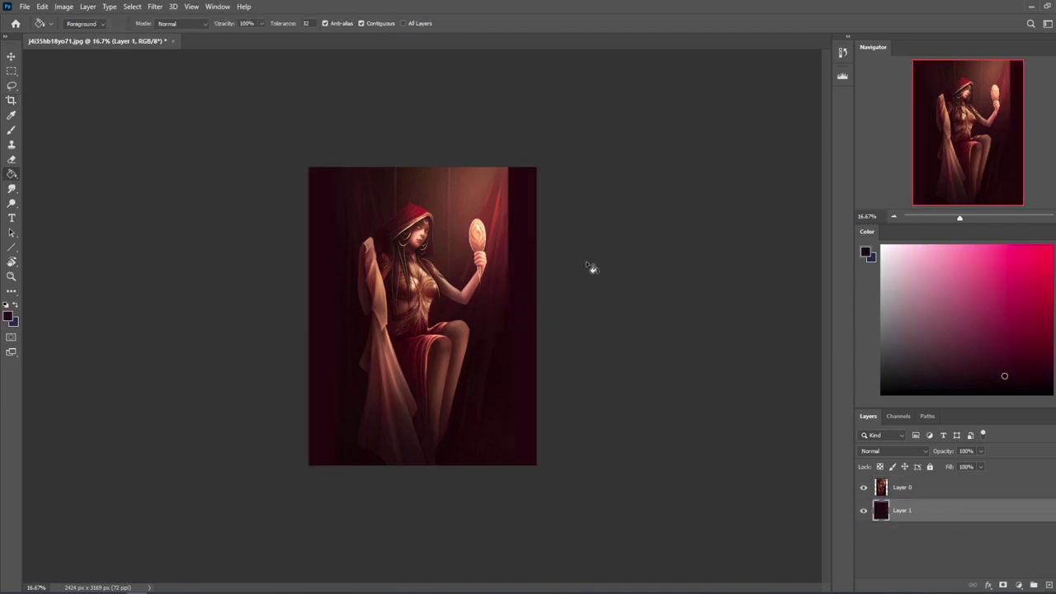
Paint soft red light into the upper part of the right-hand canvas extension with a 2100 px brush in Normal mode, using tones sampled from the painting.
key("b")
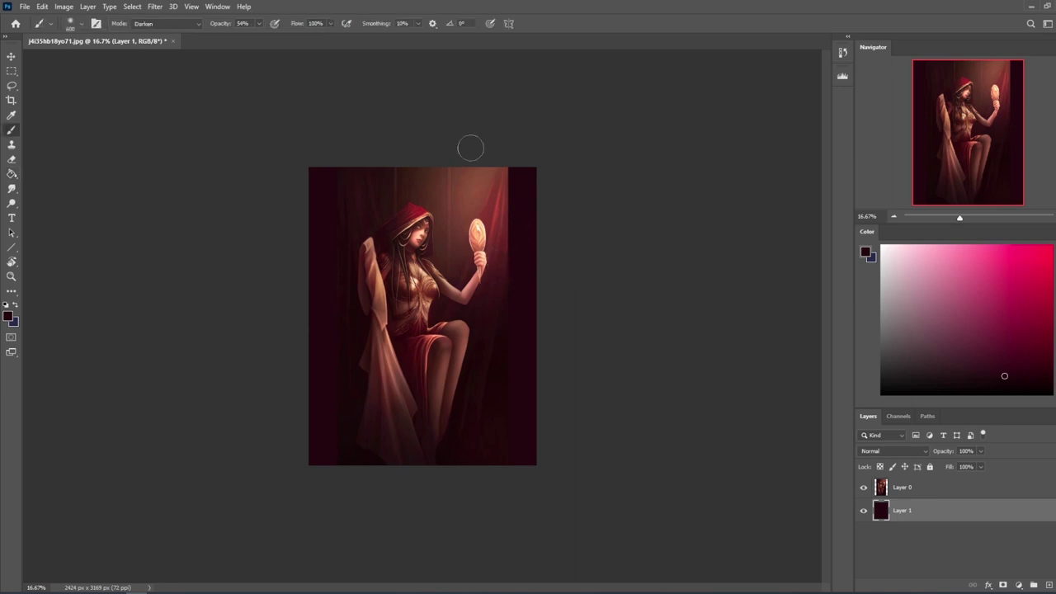
left_click(498, 189, "alt")
key("bracketright")
key("bracketright")
key("bracketright")
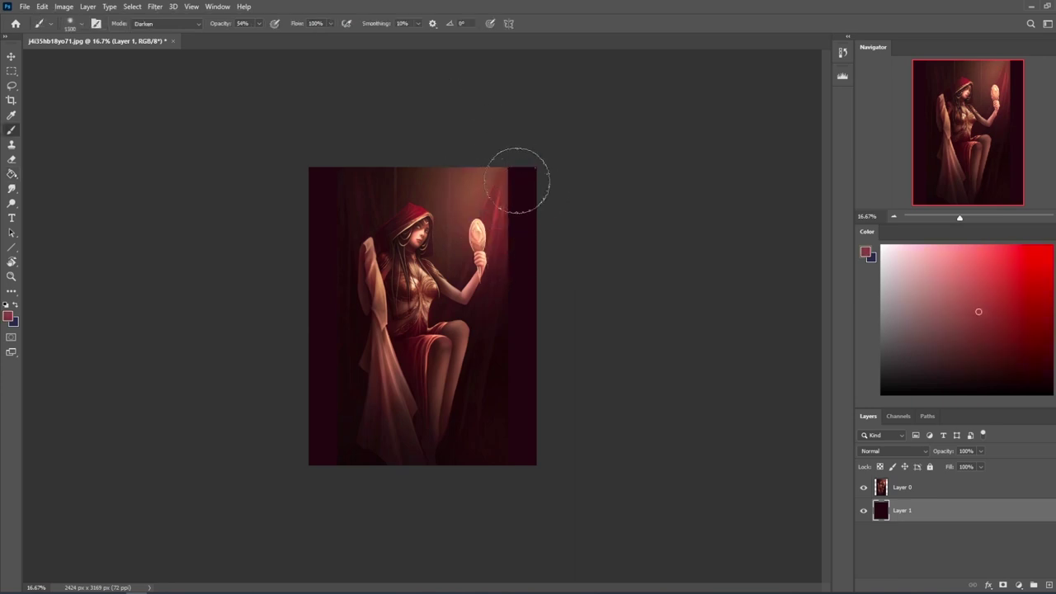
key("bracketright")
left_click(157, 23)
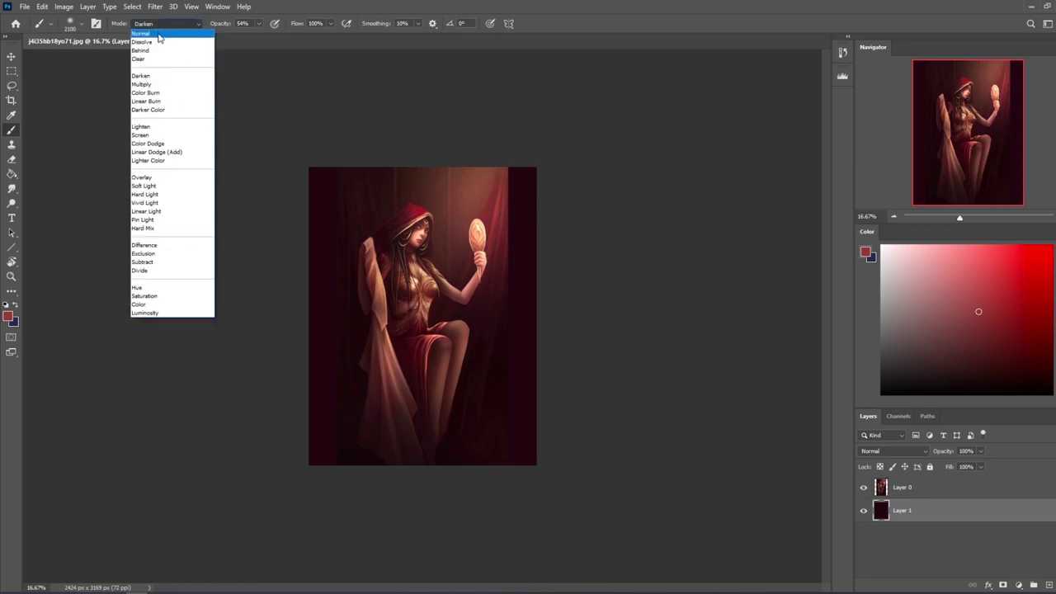
left_click(157, 28)
left_click(517, 161)
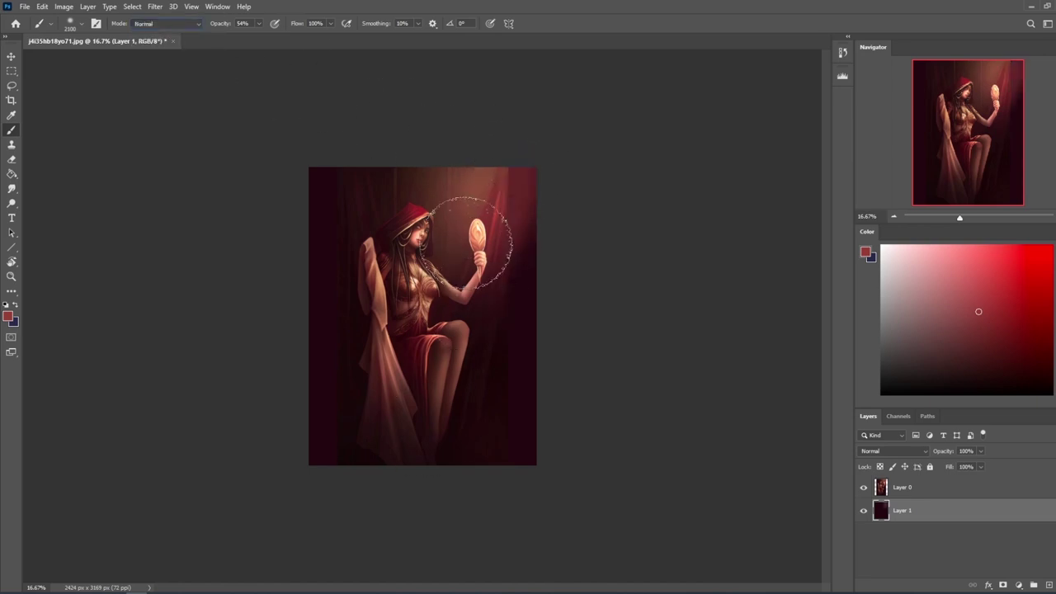
left_click(499, 181, "alt")
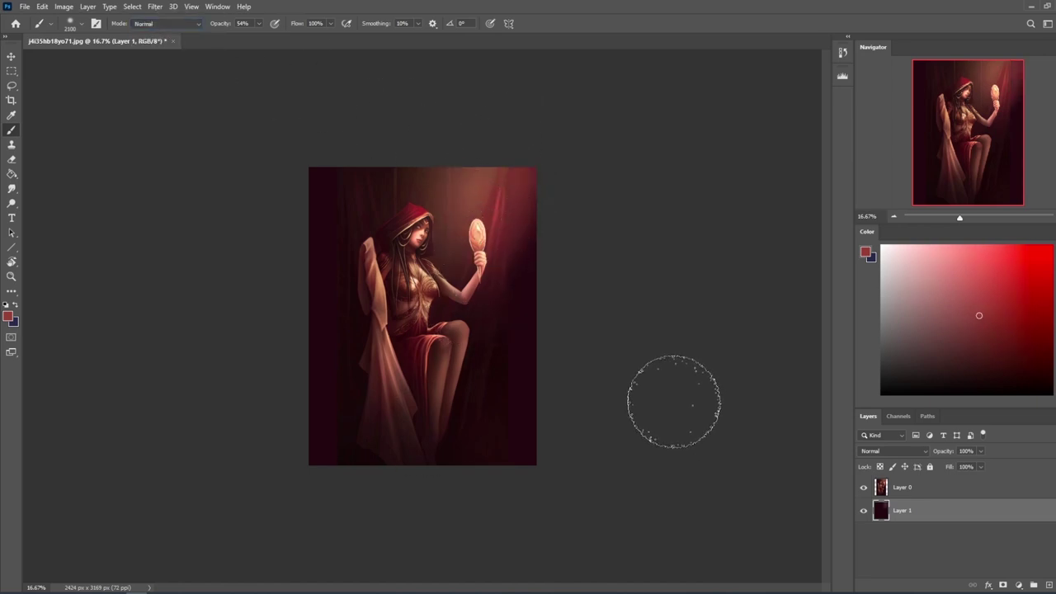
left_click(520, 291, "alt")
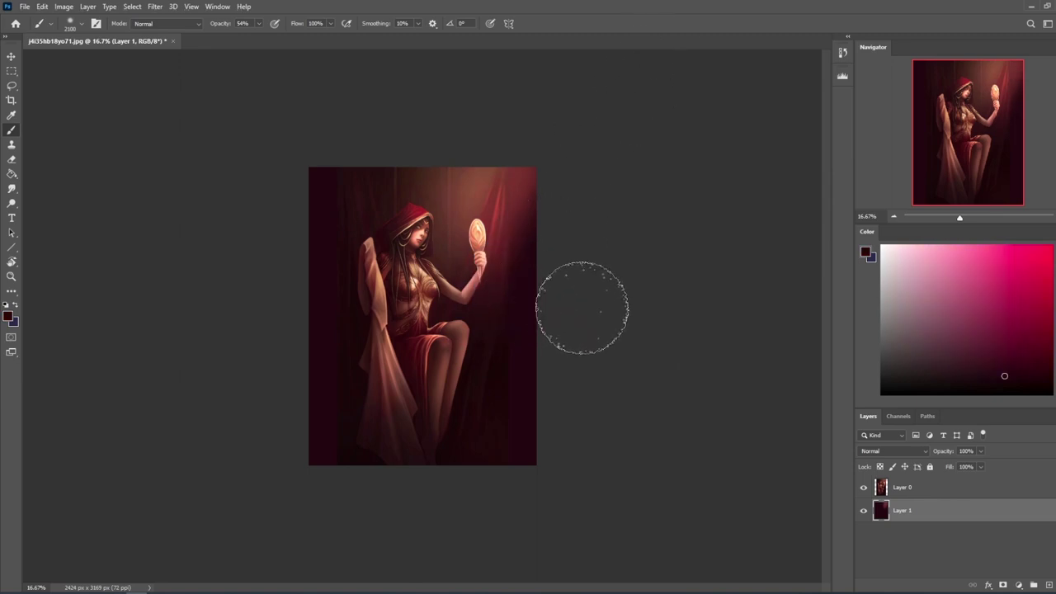
Blend the painting layer's side edges into the layer beneath with a different, enlarged Eraser brush.
key("ctrl+minus")
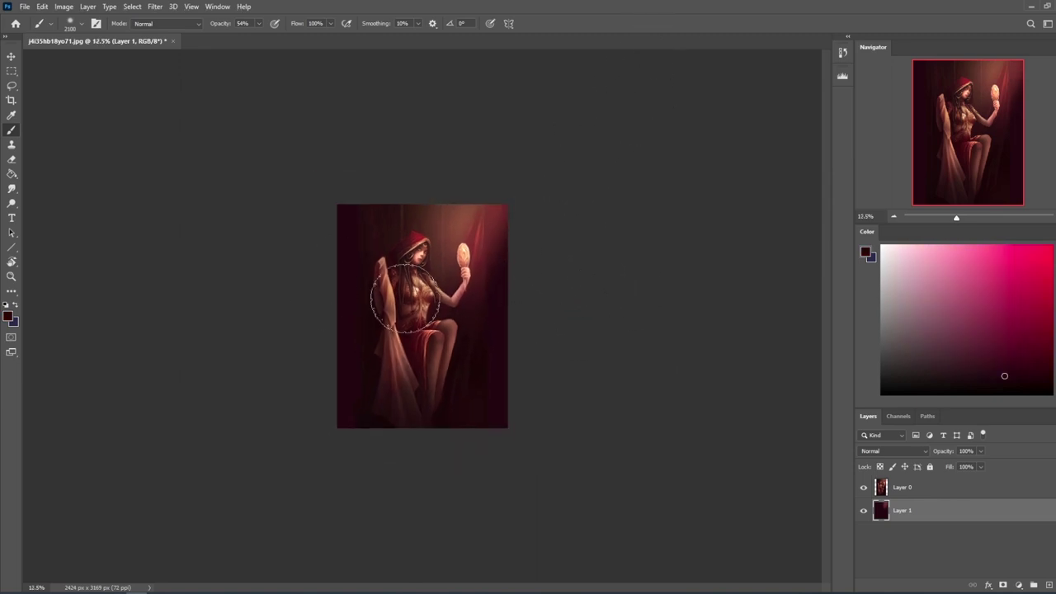
left_click(935, 493)
key("e")
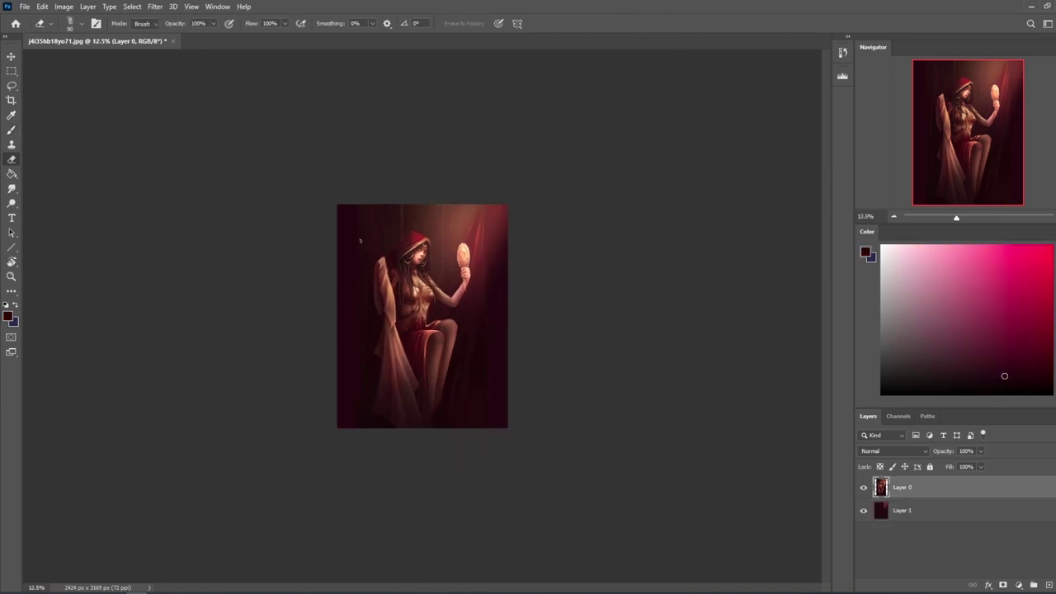
right_click(389, 256)
left_click(434, 359)
left_click(581, 123)
key("bracketright")
key("bracketright")
key("bracketright")
key("bracketright")
key("bracketright")
Fill two full-height strips on either side of the central figure with black on a new layer above the painting.
left_click_drag(1024, 380, 1031, 427)
left_click(1034, 585)
key("m")
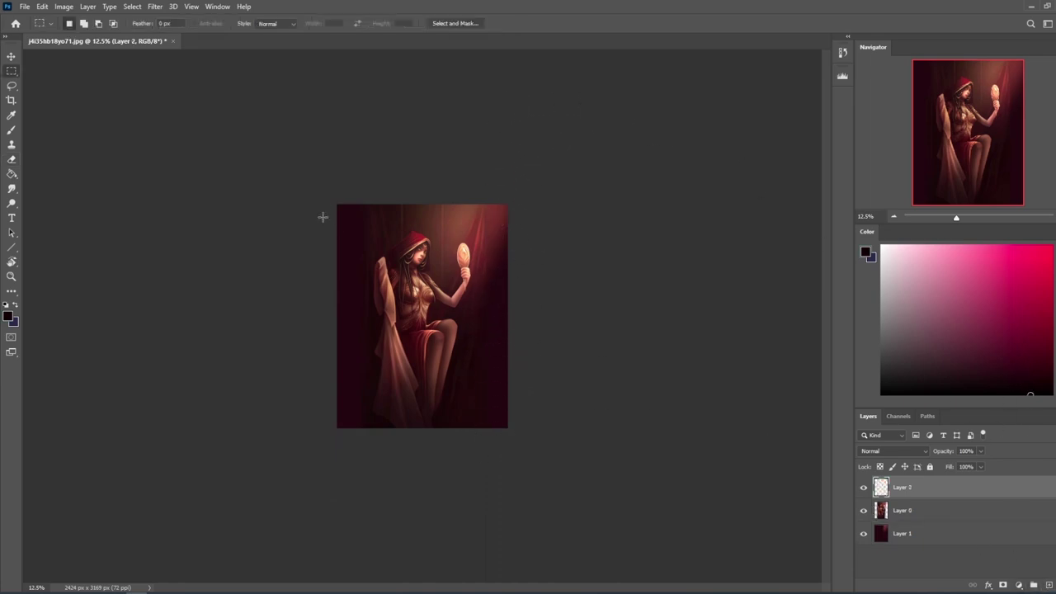
left_click_drag(337, 204, 398, 469)
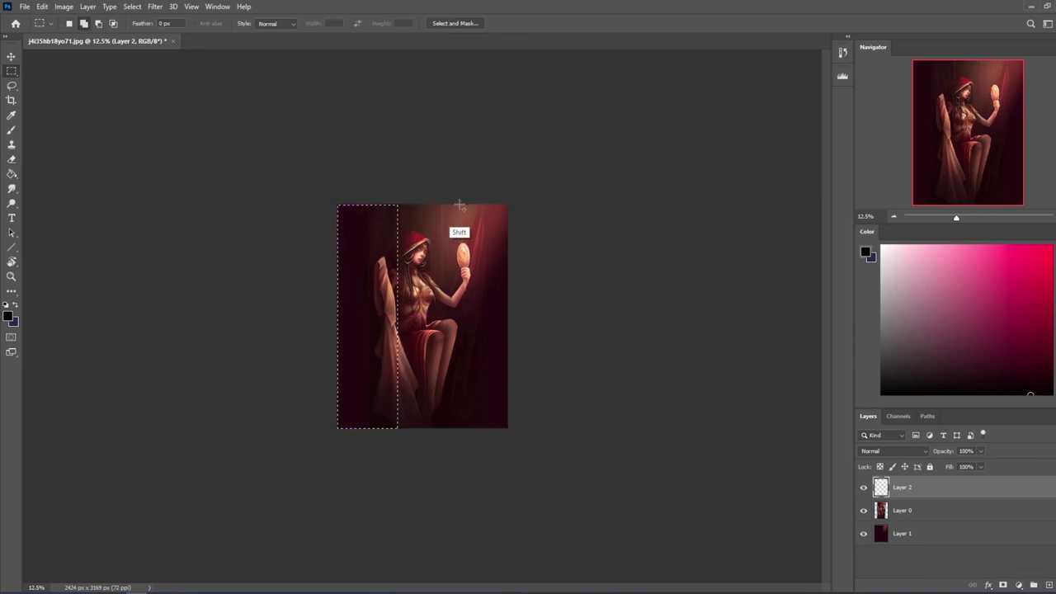
mouse_move(443, 204)
left_mouse_down()
mouse_move(469, 323)
mouse_move(582, 523)
left_mouse_up()
key("g")
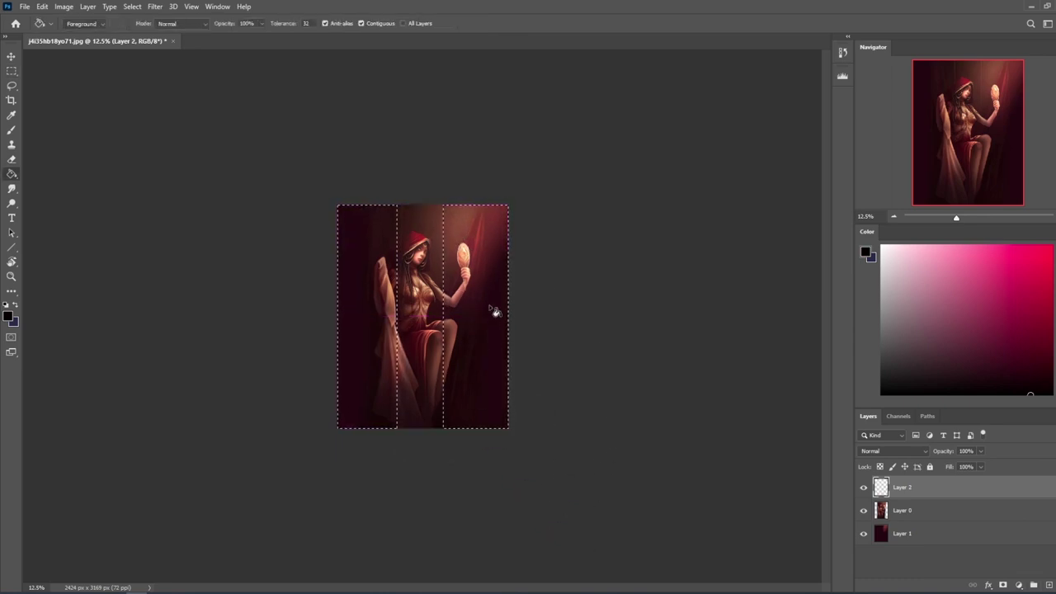
left_click(484, 315)
Deselect the strips and try a Gaussian Blur with a 37.4 px radius on the black strip layer.
key("m")
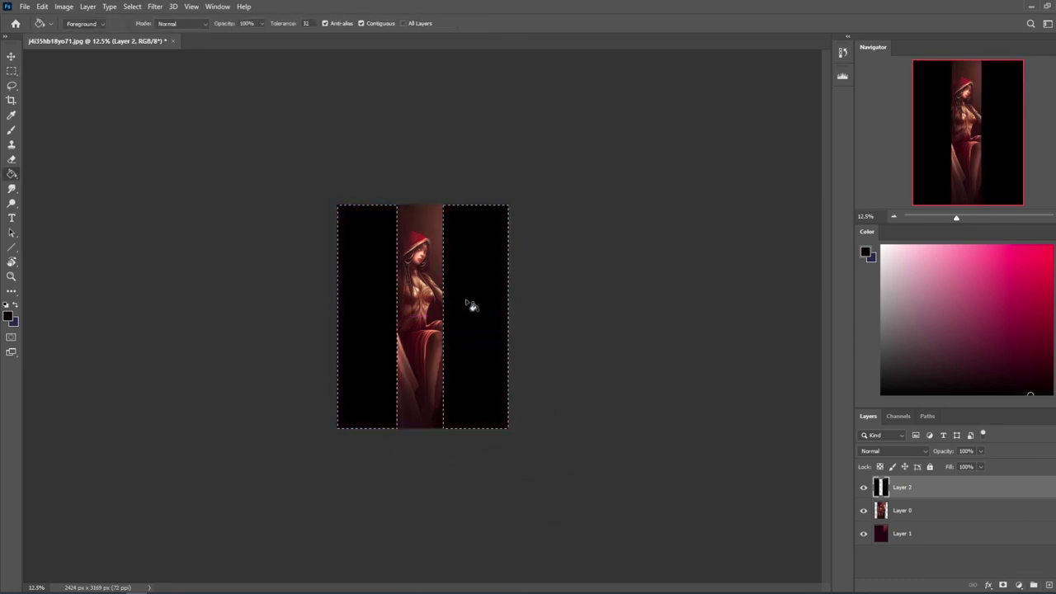
right_click(473, 302)
left_click(495, 306)
left_click(155, 7)
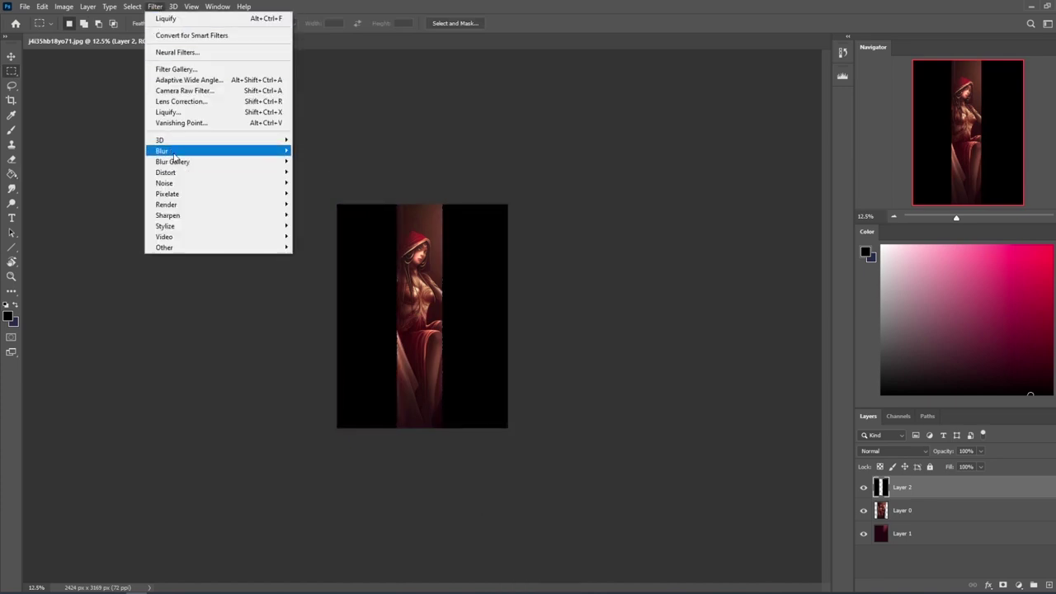
mouse_move(247, 151)
left_click(322, 193)
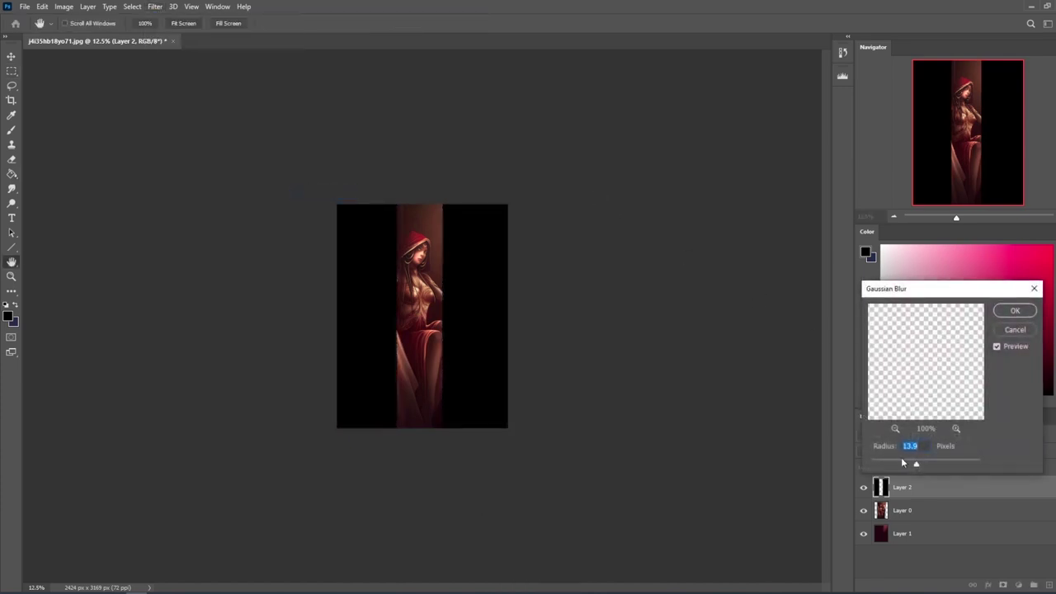
left_click_drag(921, 465, 931, 464)
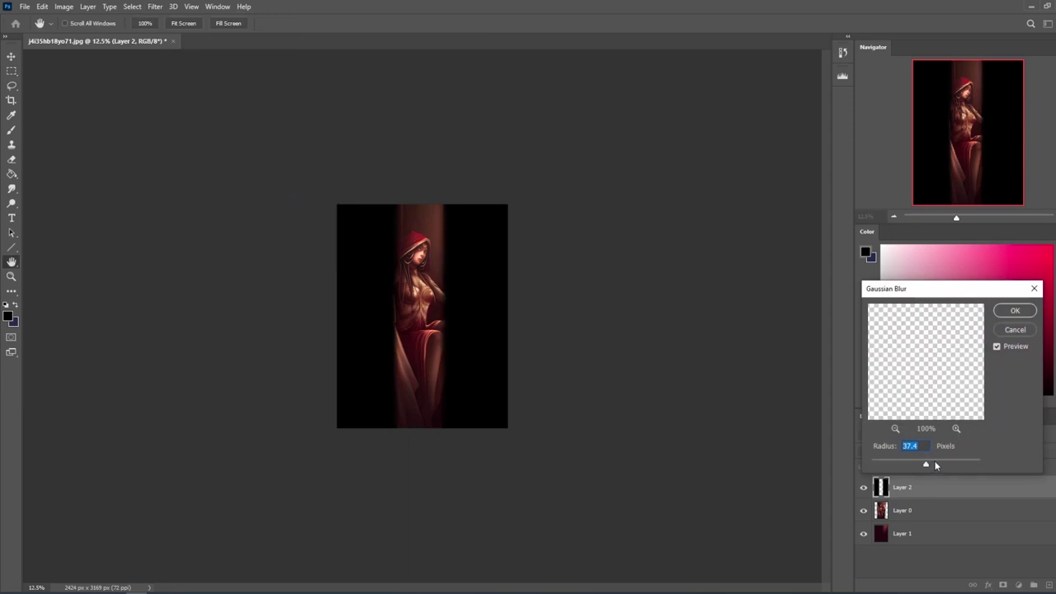
left_click(1015, 330)
Delete the layer holding the black strips.
key("m")
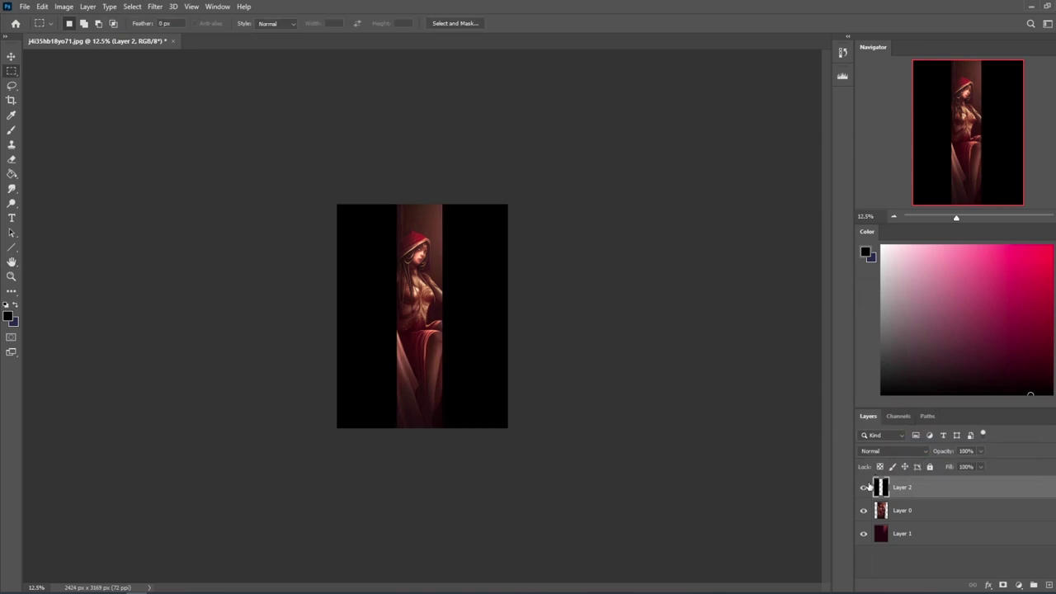
left_click(1055, 585)
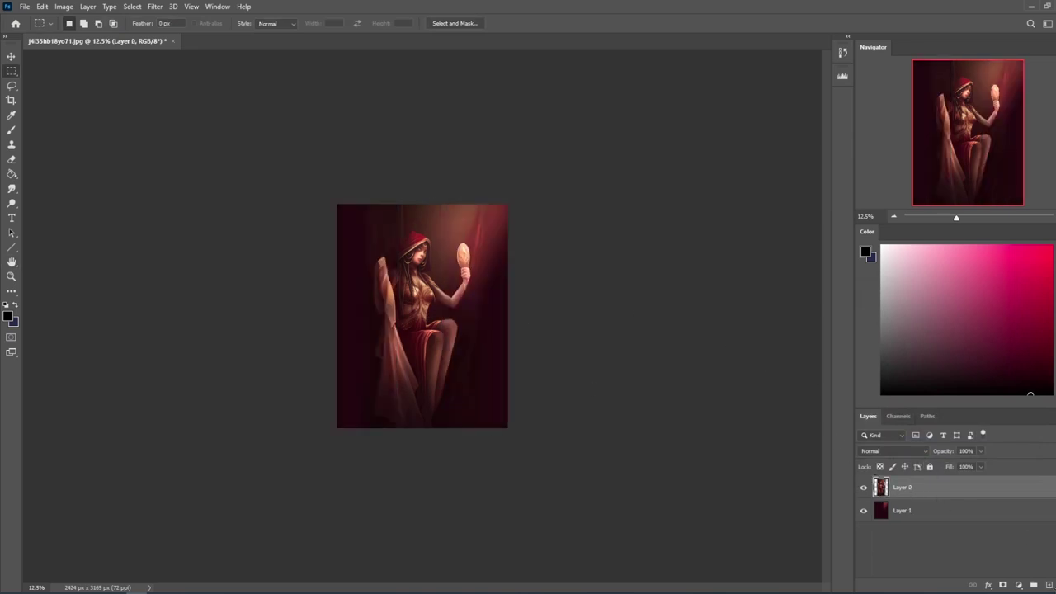
Merge the painting layer down into the background layer and duplicate the merged layer.
right_click(940, 488)
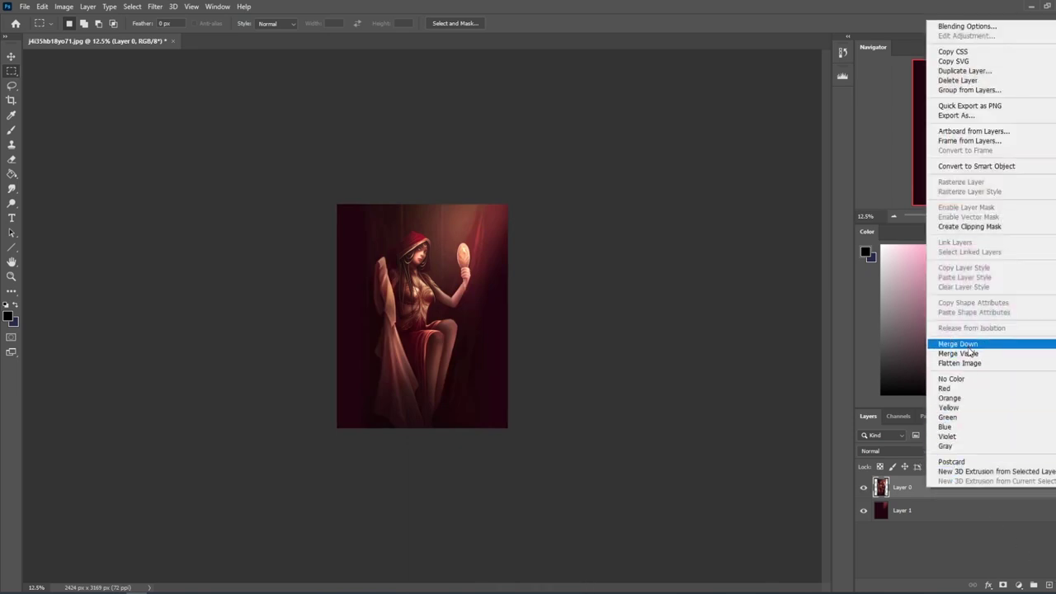
left_click(970, 343)
key("ctrl+j")
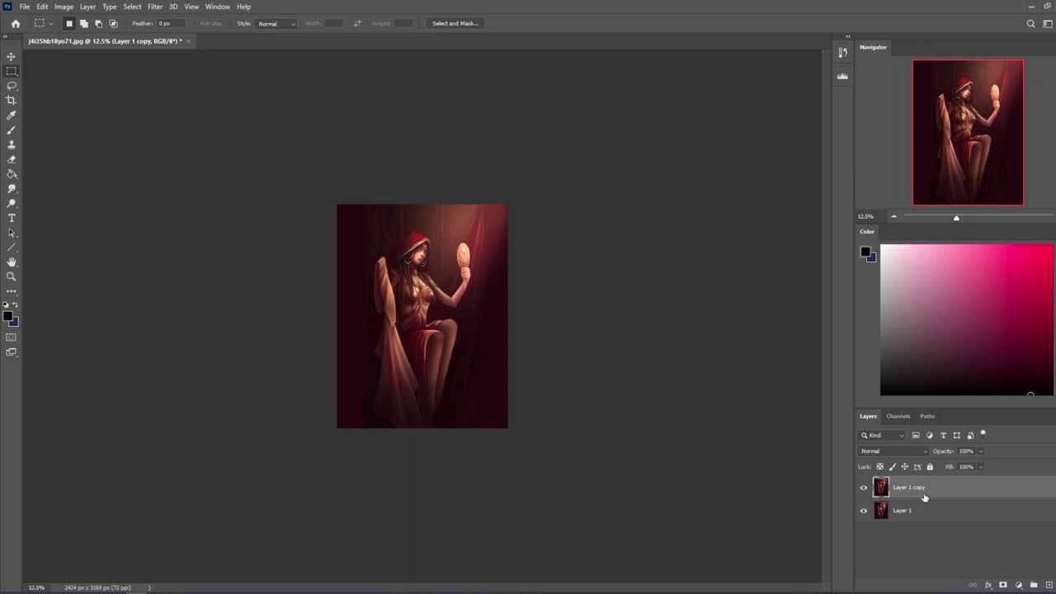
Darken the painting's edges on the duplicate layer with a black 2600 px brush in Darken mode at 23% opacity.
key("b")
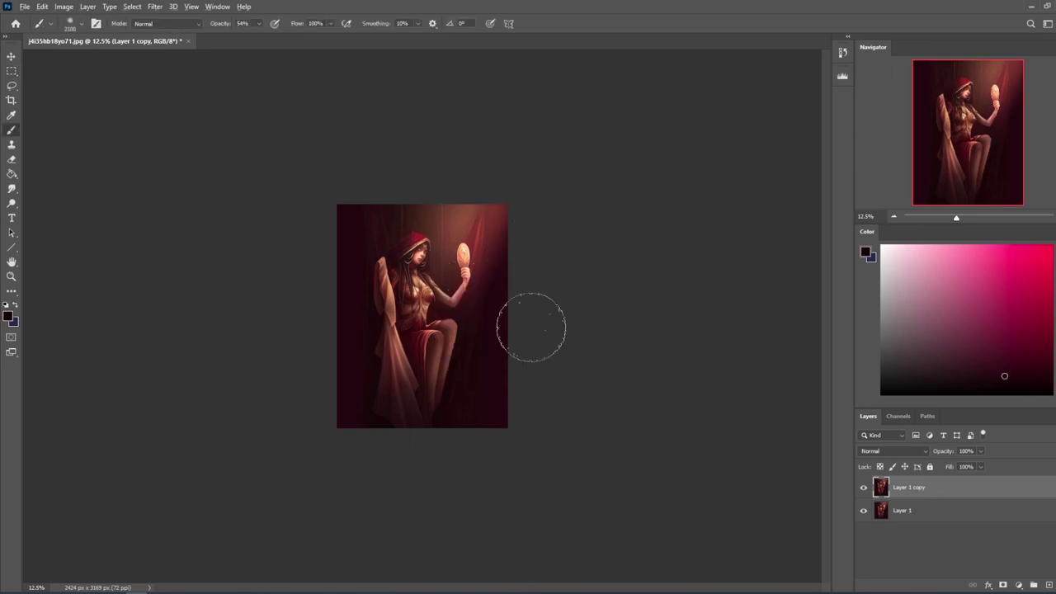
left_click(1016, 394)
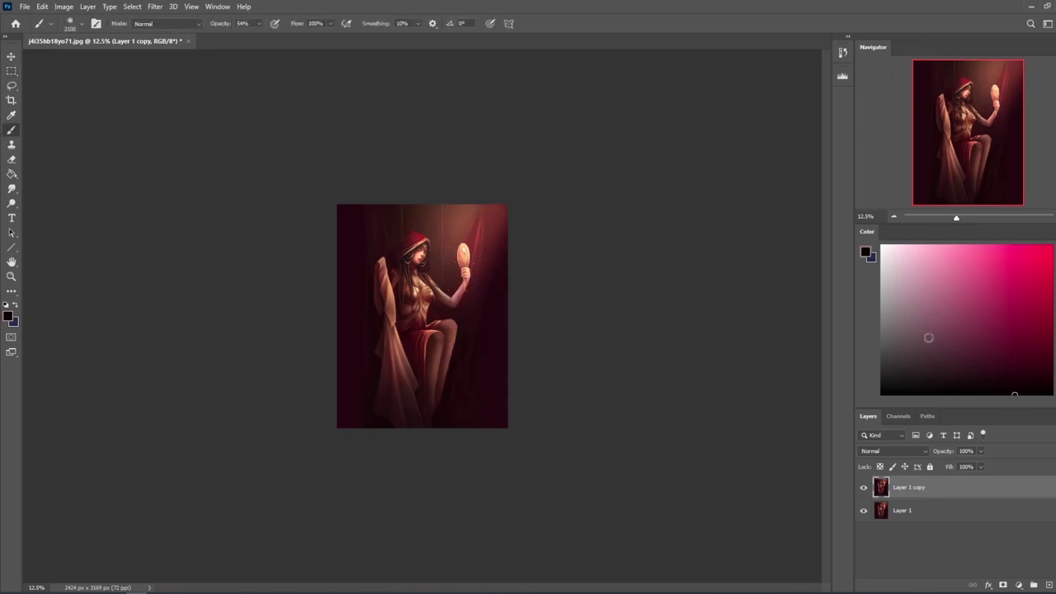
left_click(157, 25)
left_click(161, 71)
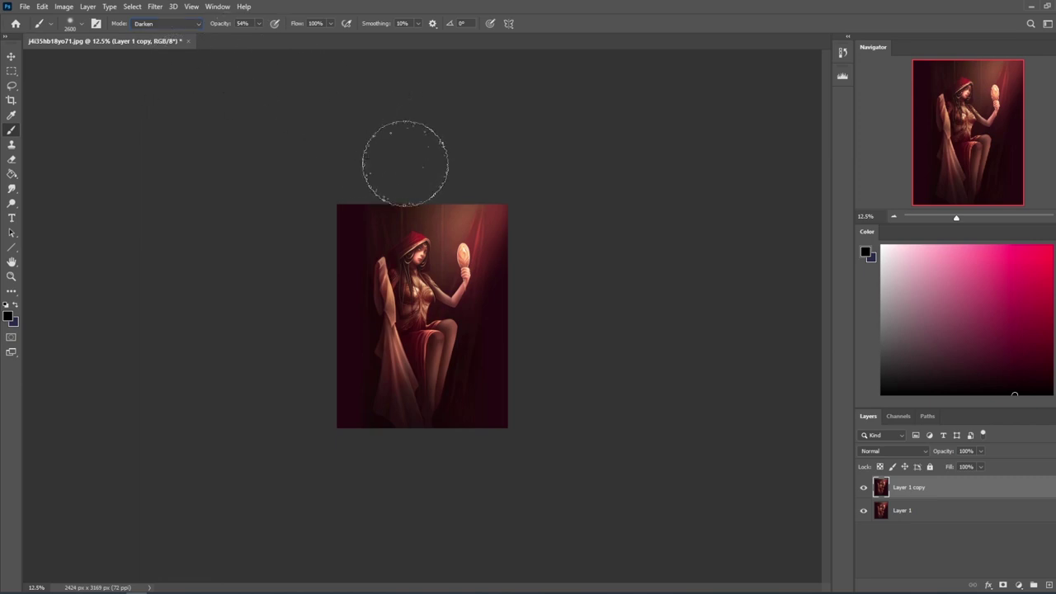
left_click(258, 23)
left_click_drag(260, 38, 248, 39)
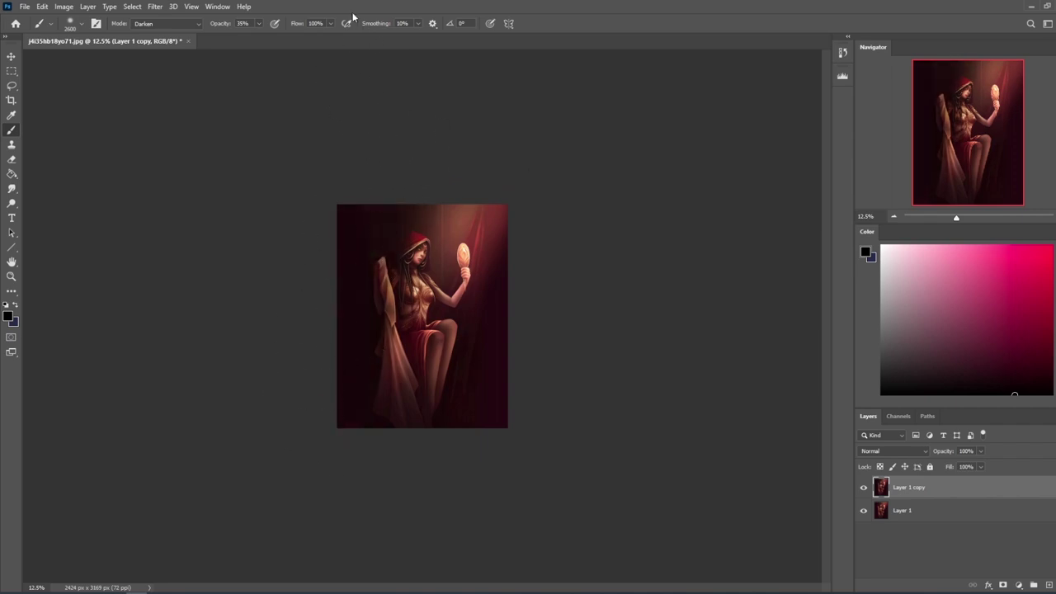
left_click(258, 23)
left_click_drag(257, 39, 251, 38)
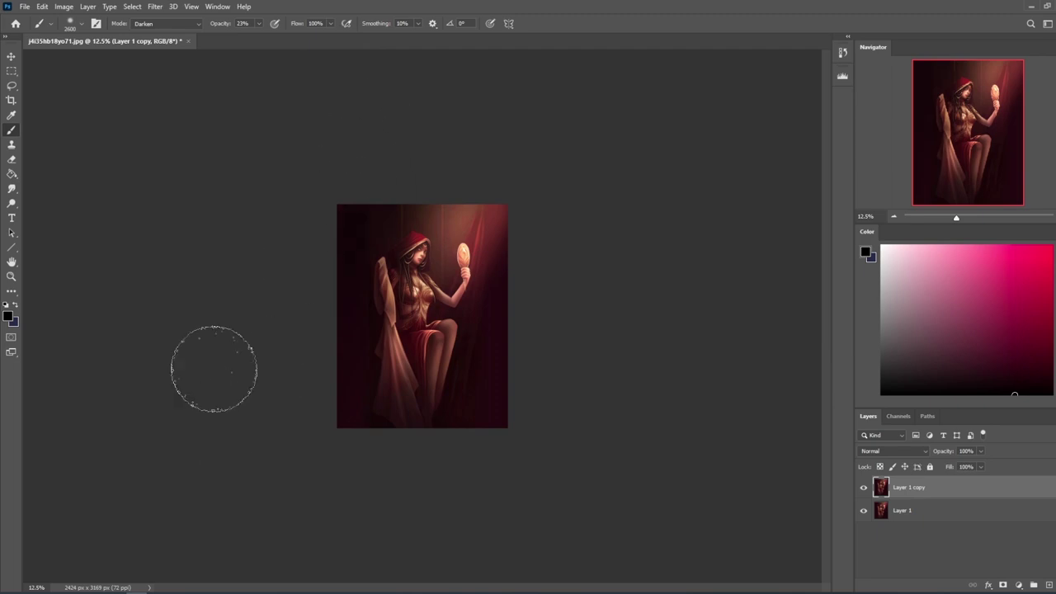
mouse_move(522, 170)
left_mouse_down()
mouse_move(446, 368)
mouse_move(445, 529)
left_mouse_up()
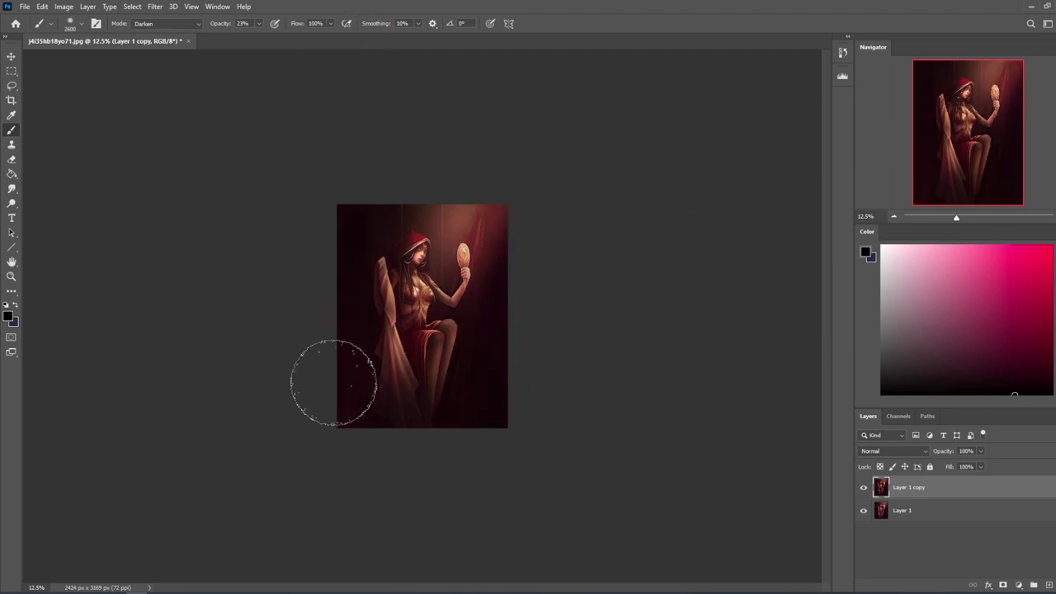
Deepen the shadows along the painting's left side and bottom with larger soft black brushes, resizing between strokes.
key("bracketright")
key("bracketright")
key("bracketright")
key("bracketright")
key("bracketright")
key("bracketright")
key("bracketright")
key("bracketright")
key("bracketright")
key("bracketright")
key("bracketright")
key("bracketright")
key("bracketright")
key("bracketright")
key("bracketright")
key("bracketright")
key("bracketright")
key("bracketright")
key("bracketright")
key("bracketright")
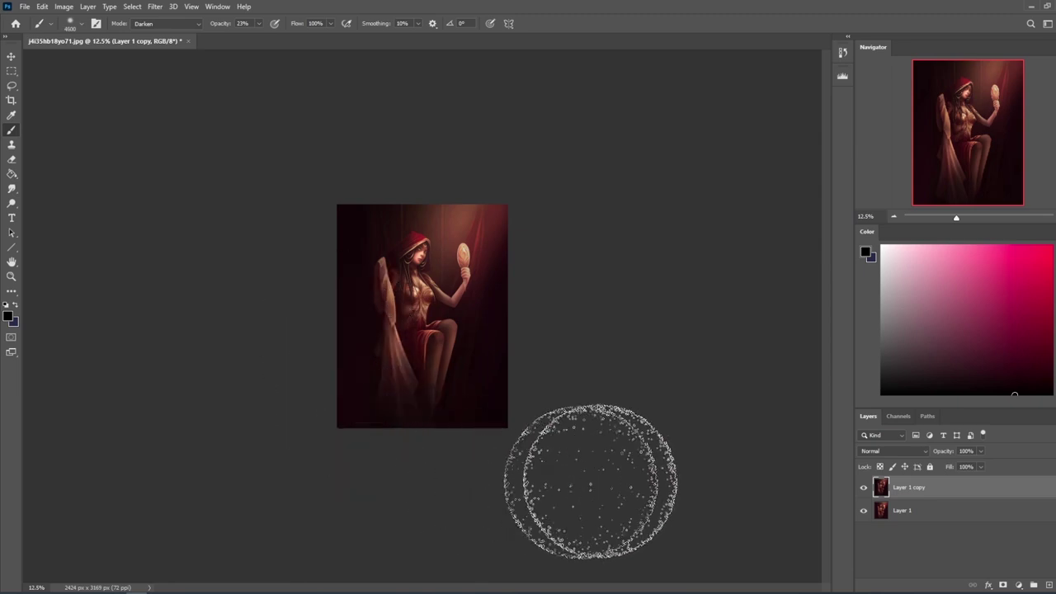
key("bracketleft")
key("bracketleft")
key("bracketleft")
key("bracketleft")
key("bracketleft")
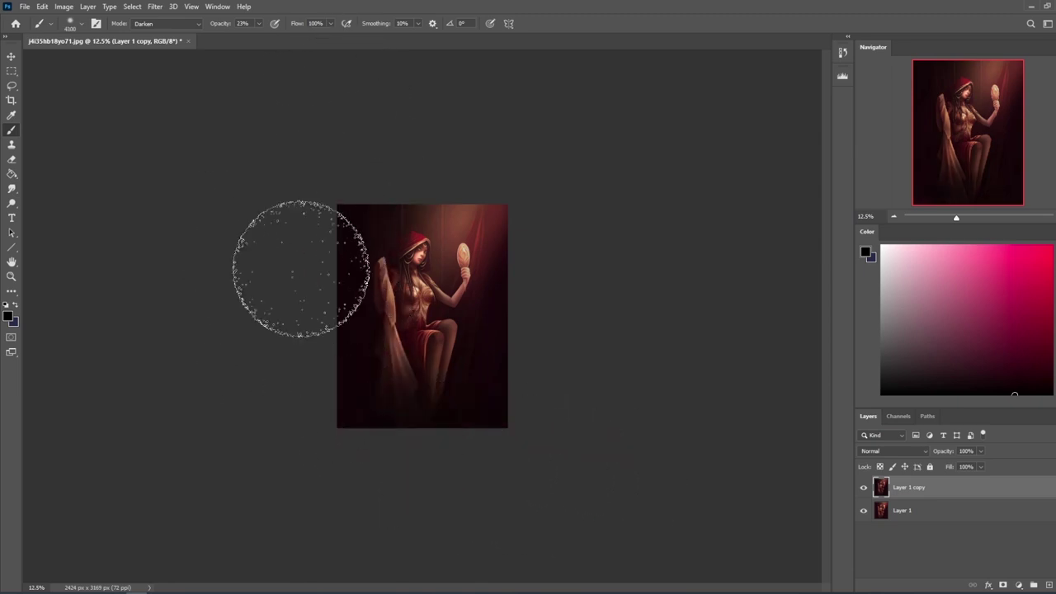
key("bracketleft")
key("bracketleft")
mouse_move(283, 340)
left_mouse_down()
mouse_move(330, 312)
mouse_move(495, 53)
left_mouse_up()
left_click_drag(277, 370, 511, 87)
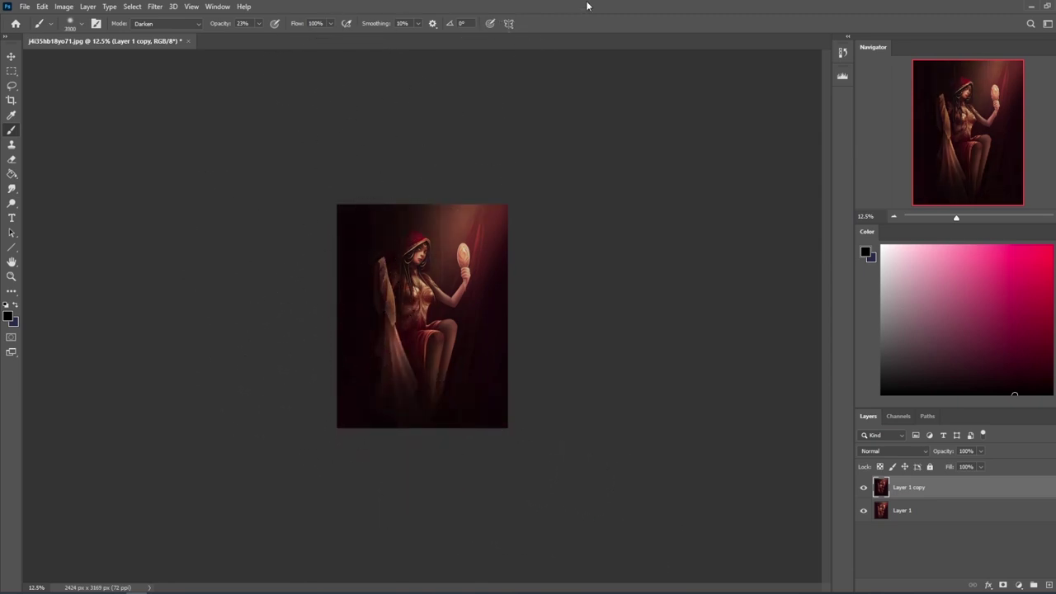
key("bracketleft")
key("bracketleft")
key("bracketleft")
key("bracketleft")
key("bracketleft")
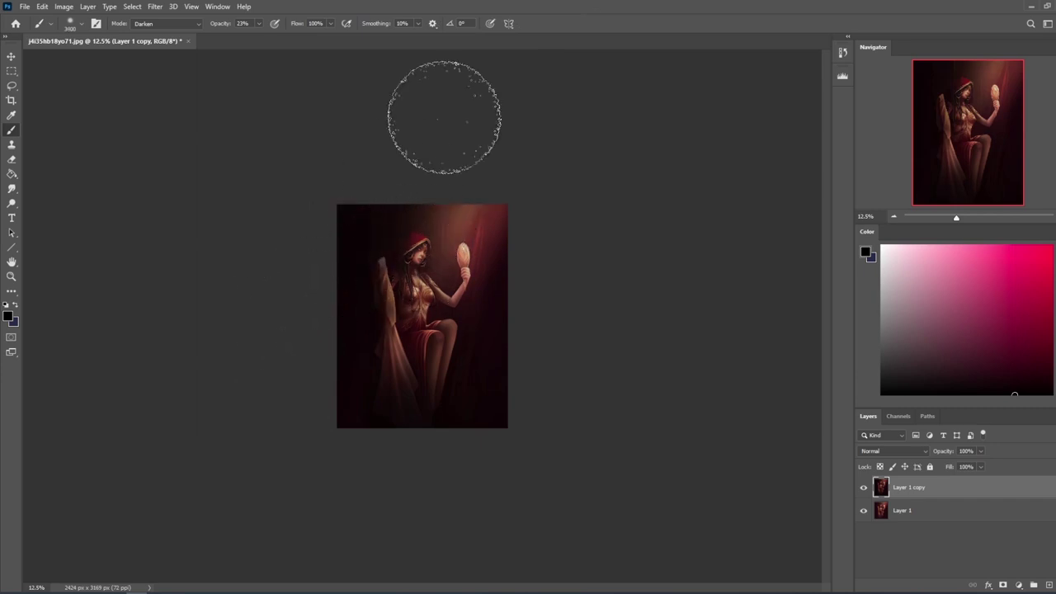
Try erasing a narrow diagonal band of the darkened layer across the figure with the Eraser, and undo it.
key("e")
mouse_move(463, 230)
left_mouse_down()
mouse_move(440, 242)
mouse_move(398, 330)
left_mouse_up()
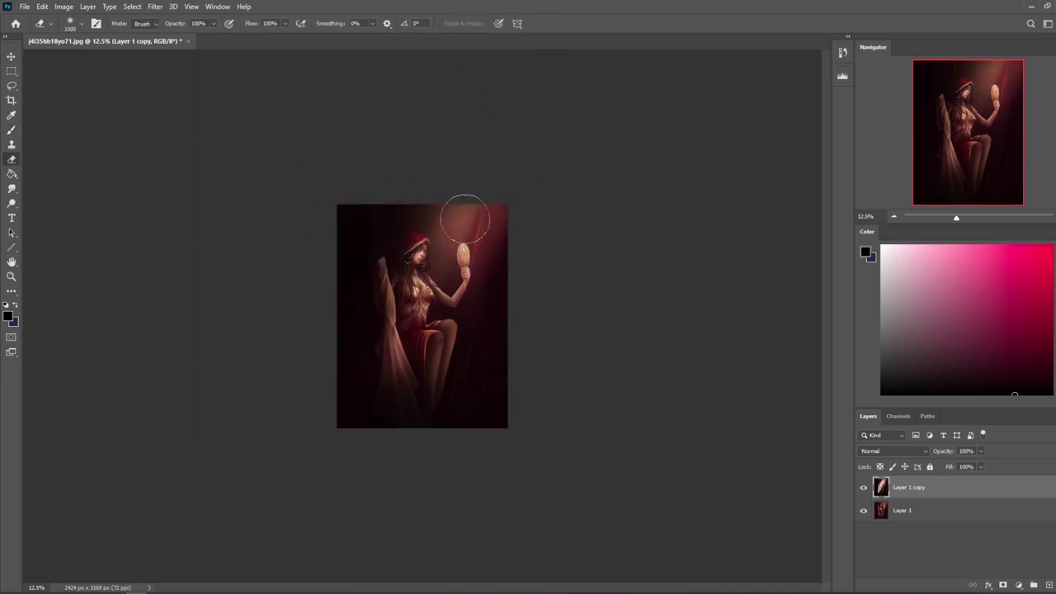
key("ctrl+z")
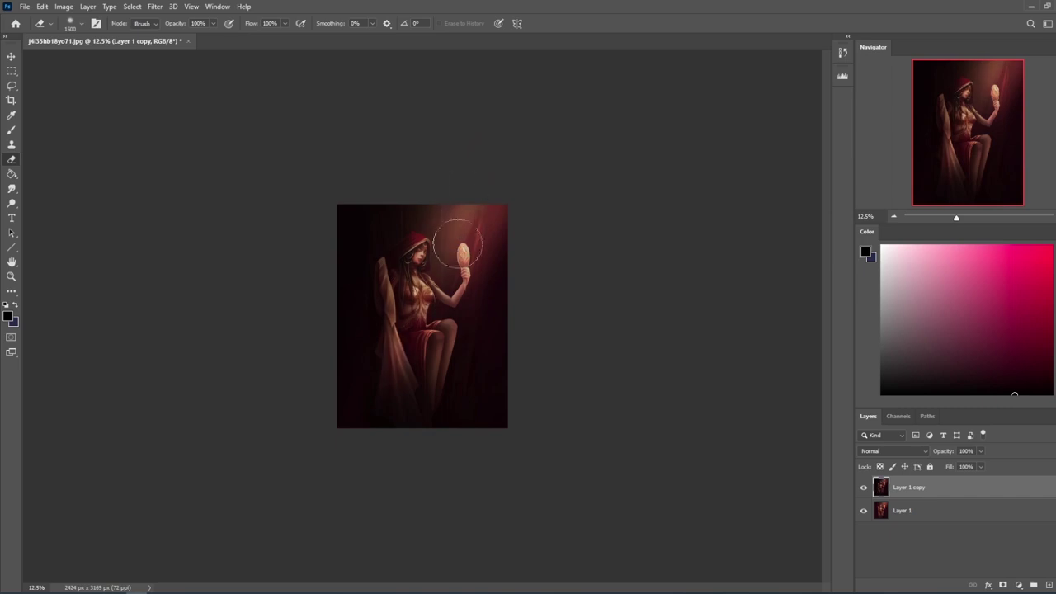
Erase the darkening from the figure and the upper-right light in a broad diagonal band with an enlarged Eraser.
key("bracketright")
key("bracketright")
key("bracketright")
key("bracketright")
key("bracketright")
key("bracketright")
key("bracketright")
key("bracketright")
key("bracketright")
key("bracketright")
key("bracketright")
left_click_drag(393, 361, 486, 170)
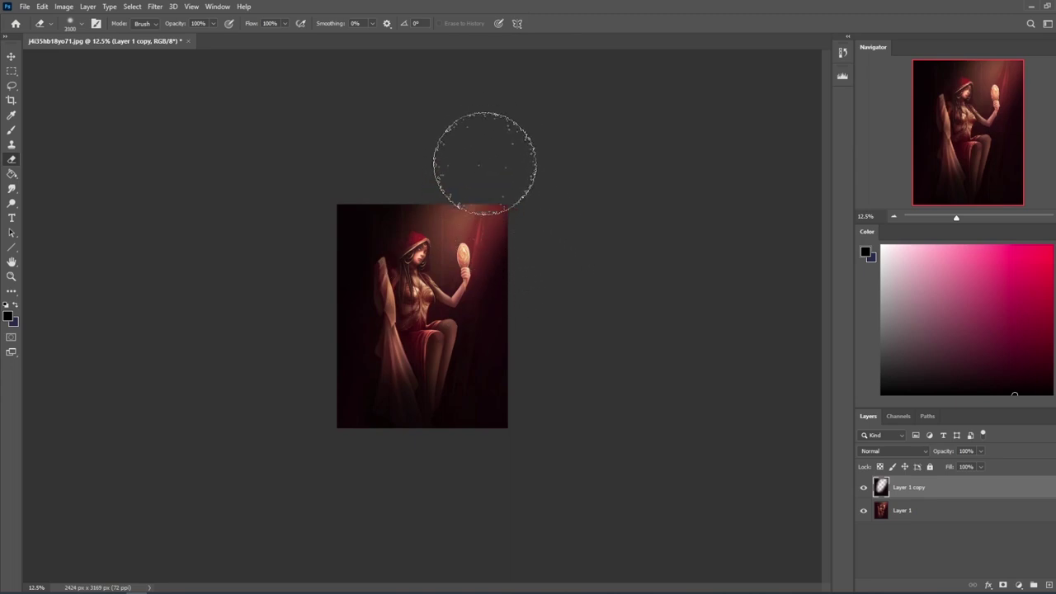
Darken the painting's upper-left background with the black Darken brush and reduce the brush to 175 px.
key("b")
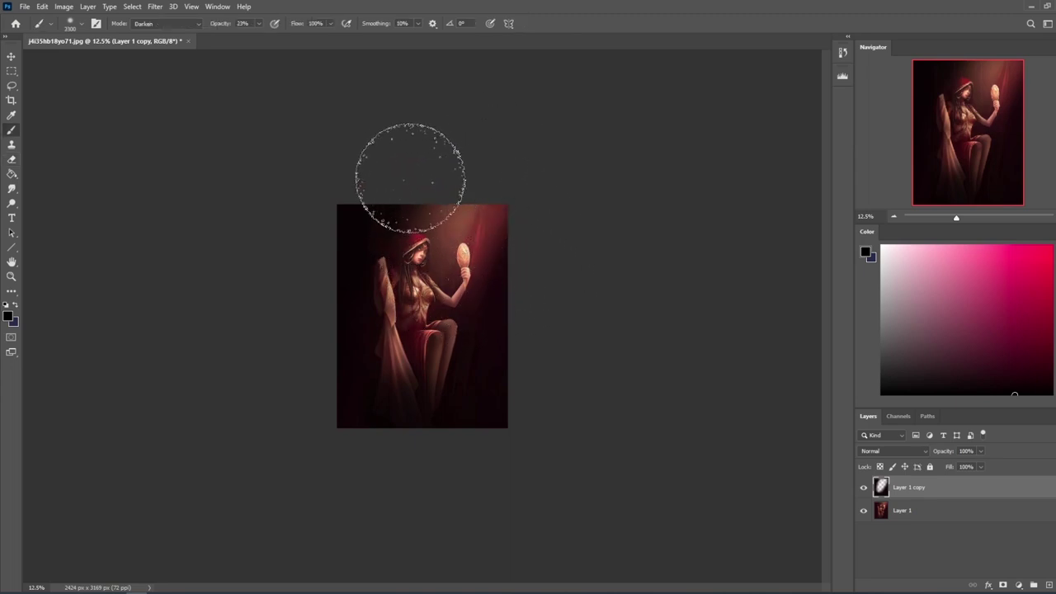
key("bracketleft")
key("bracketleft")
key("bracketleft")
key("bracketleft")
key("bracketleft")
key("bracketleft")
key("bracketleft")
key("bracketleft")
key("bracketleft")
key("bracketleft")
key("bracketleft")
key("bracketleft")
key("bracketleft")
key("bracketleft")
key("bracketleft")
key("bracketleft")
key("bracketleft")
key("bracketleft")
key("bracketleft")
key("bracketleft")
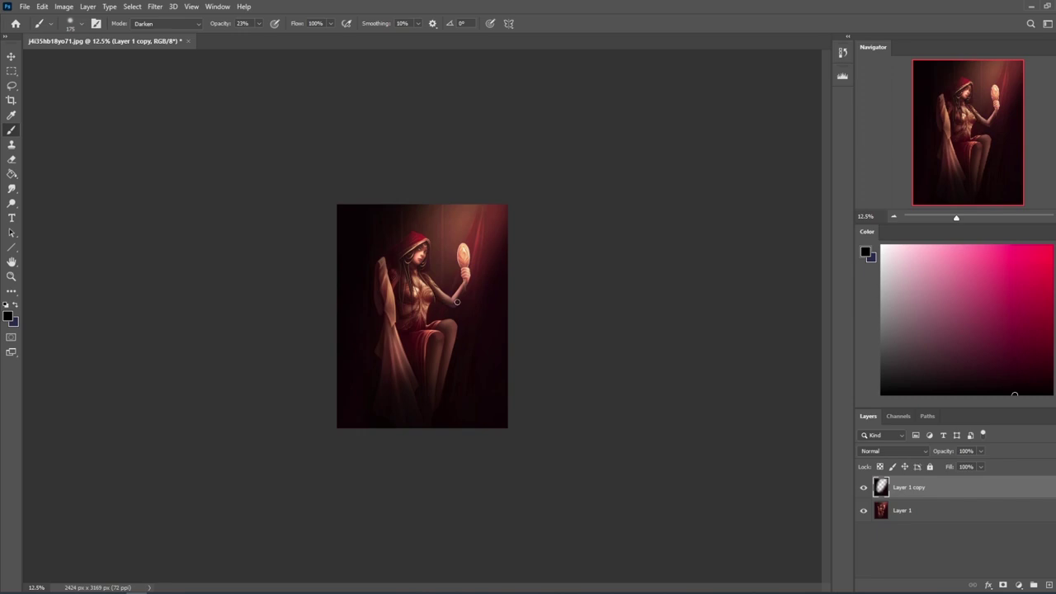
Deepen the shadows around the raised forearm, torso and legs with the Darken brush at 49% opacity, varying the brush size.
left_click_drag(261, 29, 274, 31)
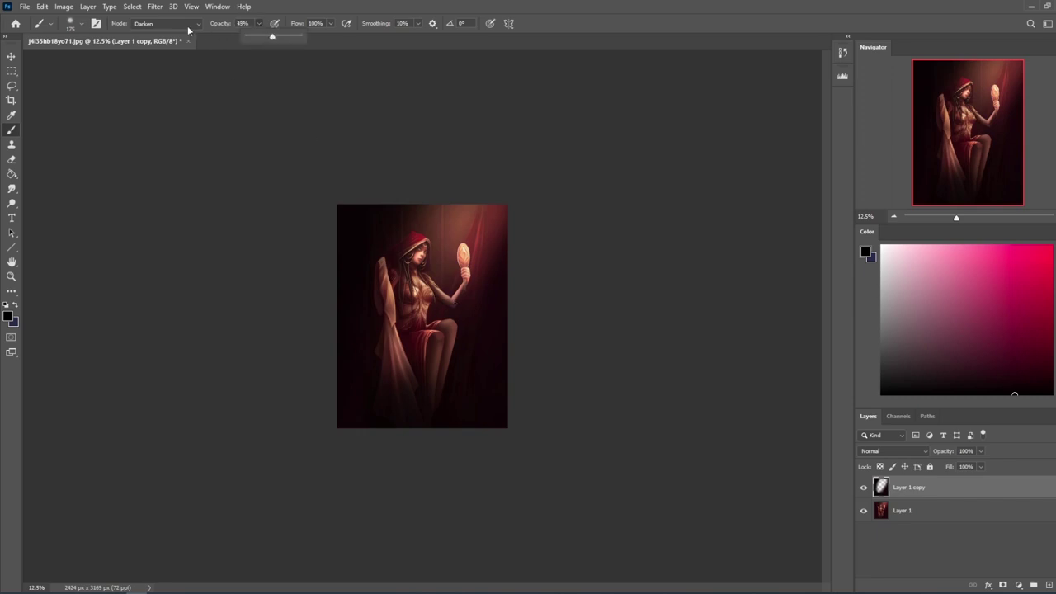
left_click(468, 303, "alt")
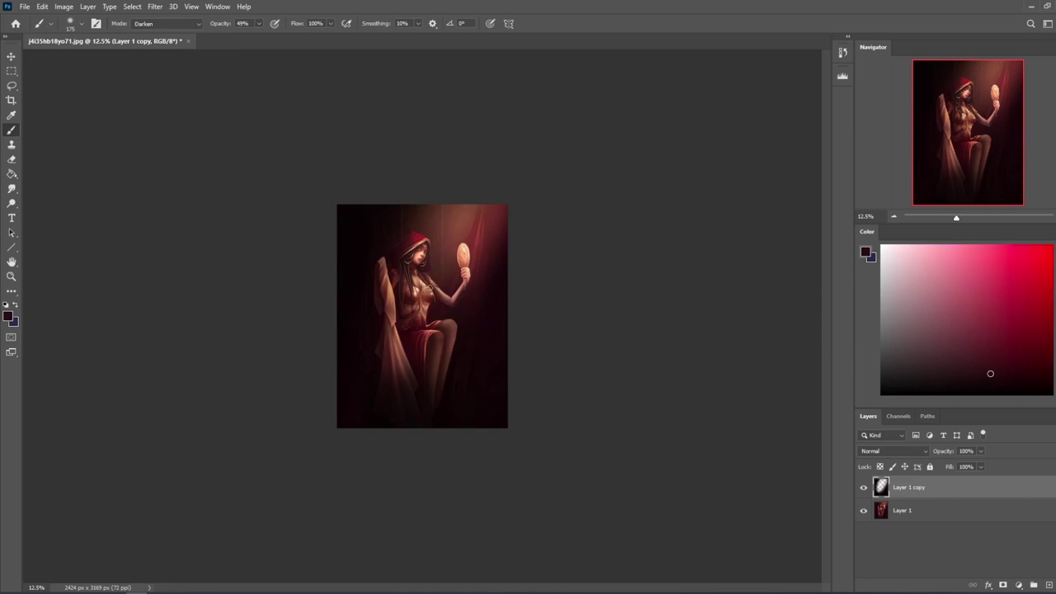
key("bracketright")
key("bracketright")
key("bracketright")
key("bracketright")
key("bracketright")
key("bracketright")
key("bracketright")
left_click_drag(422, 404, 406, 303)
key("bracketleft")
key("bracketleft")
key("bracketleft")
key("bracketleft")
key("bracketleft")
key("bracketleft")
key("bracketright")
key("bracketright")
key("bracketright")
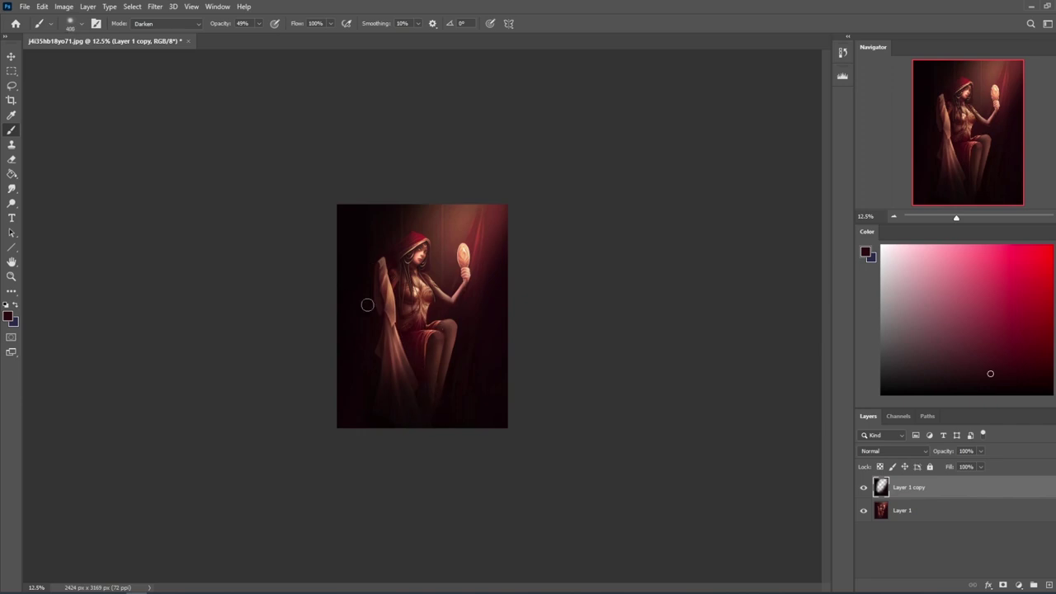
Switch to the Burn tool with the Shadows range at 19% exposure.
left_click(14, 204)
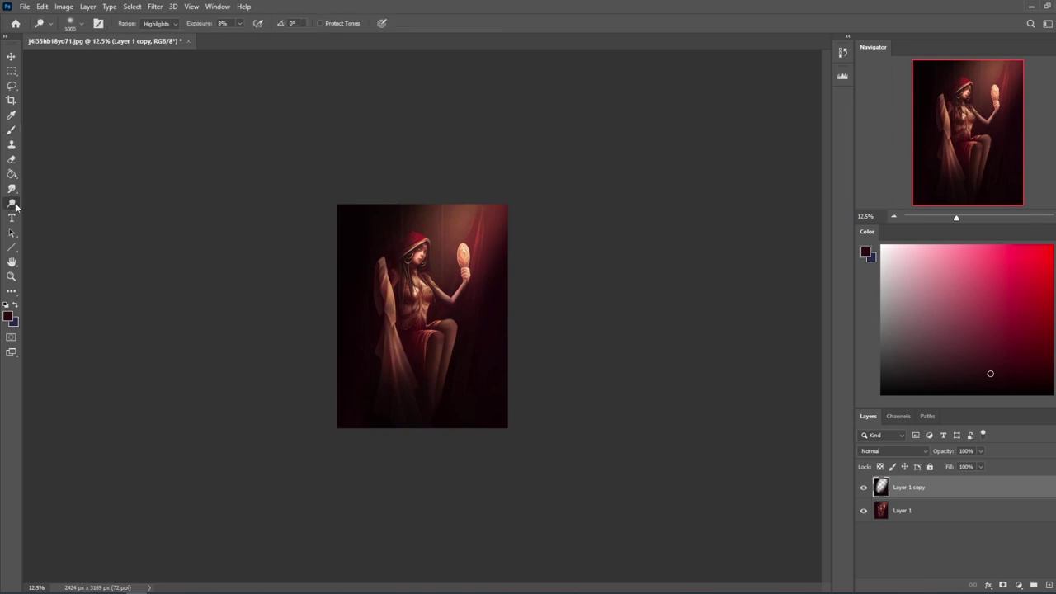
right_click(13, 205)
left_click(66, 216)
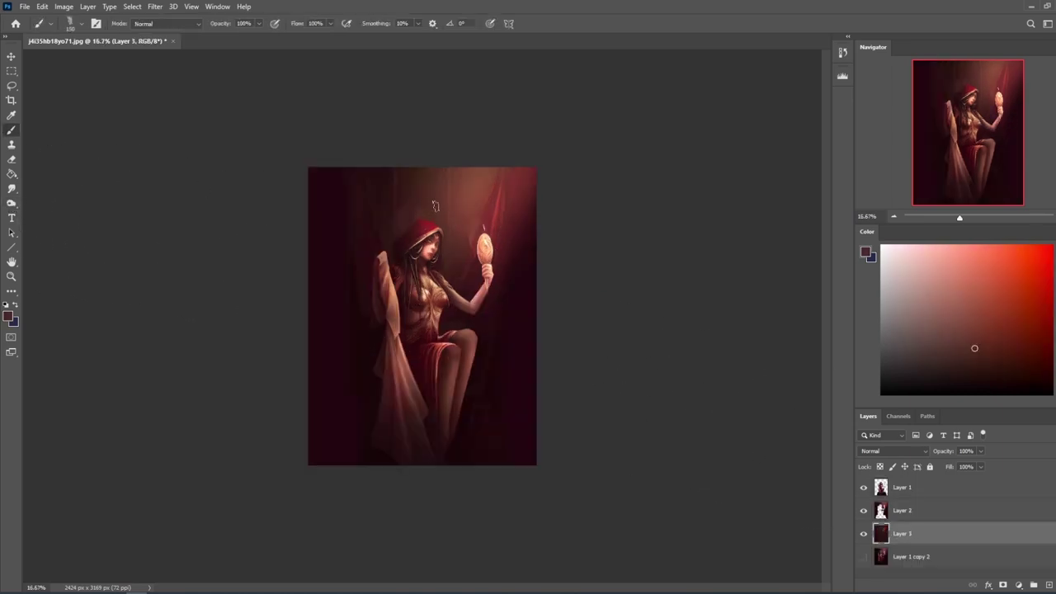
Paint the backdrop beside and above the hood on Layer 3 with sampled reddish browns, using a 150 px Normal brush at 100% opacity.
left_click(413, 198, "alt")
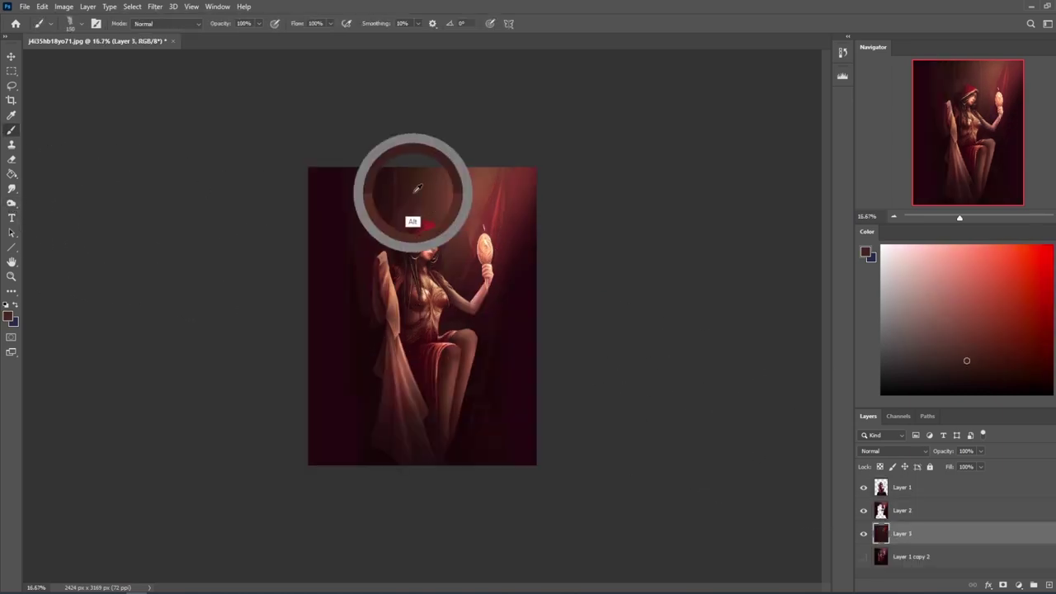
left_click(388, 236, "alt")
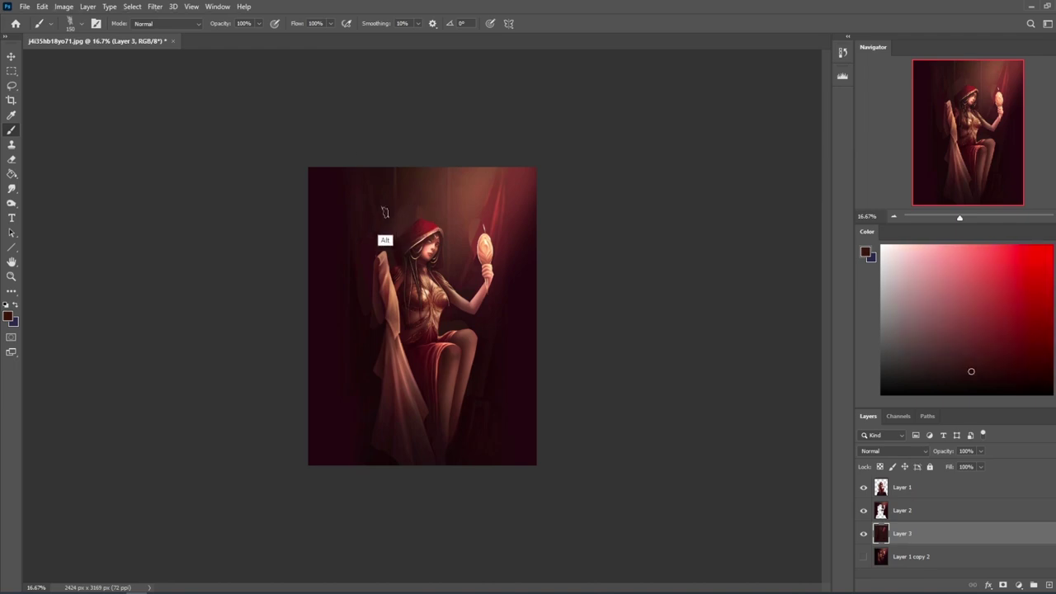
left_click(404, 199, "alt")
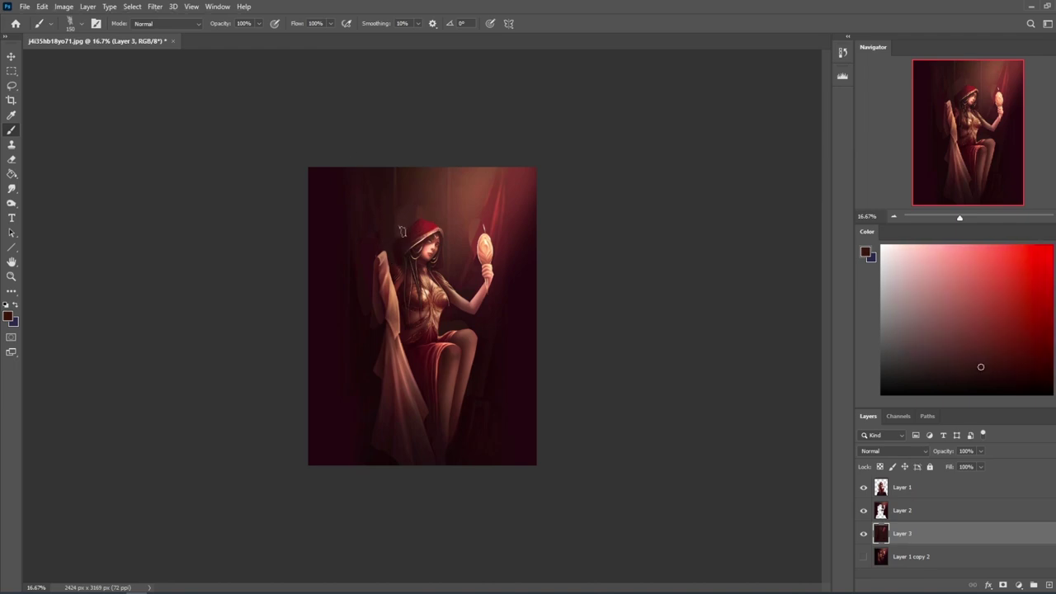
left_click(412, 203, "alt")
left_click(420, 196, "alt")
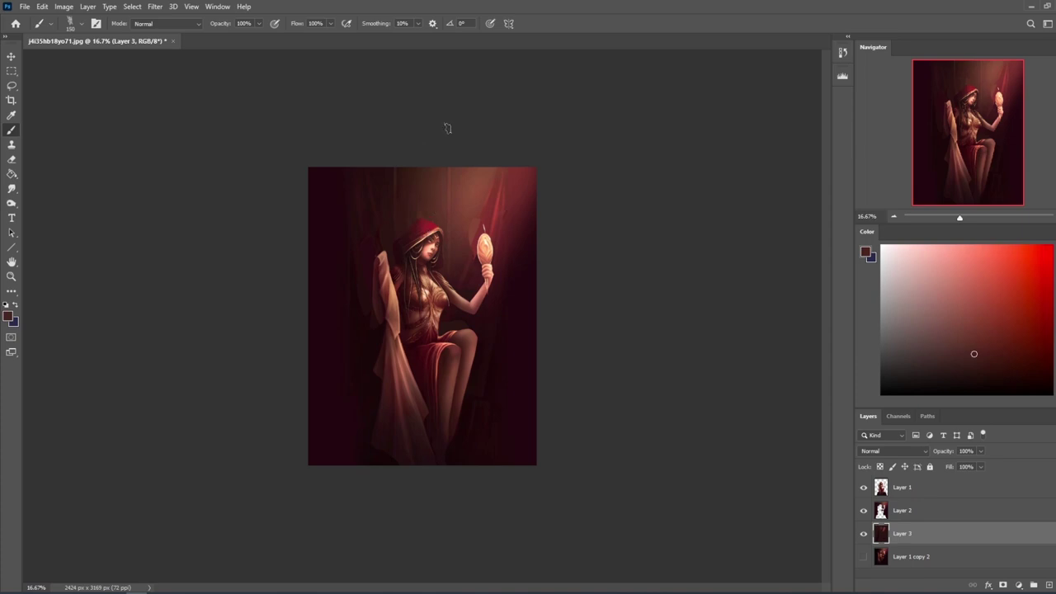
Paint the backdrop between the woman's face and the mirror on Layer 3 with muted reds sampled from the nearby background.
left_click(488, 222, "alt")
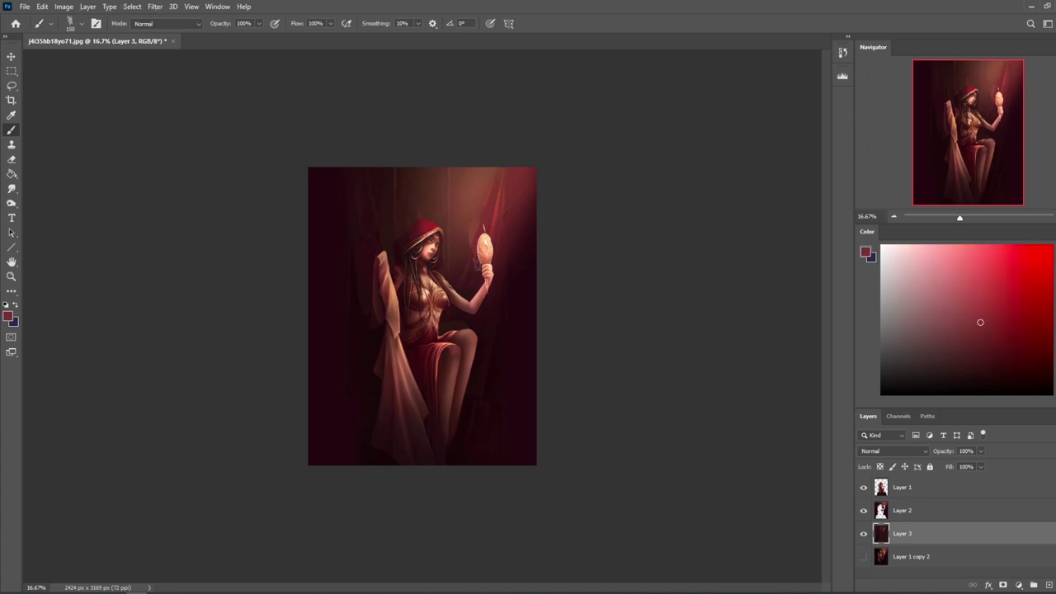
left_click(472, 287, "alt")
left_click(474, 211, "alt")
left_click(464, 237, "alt")
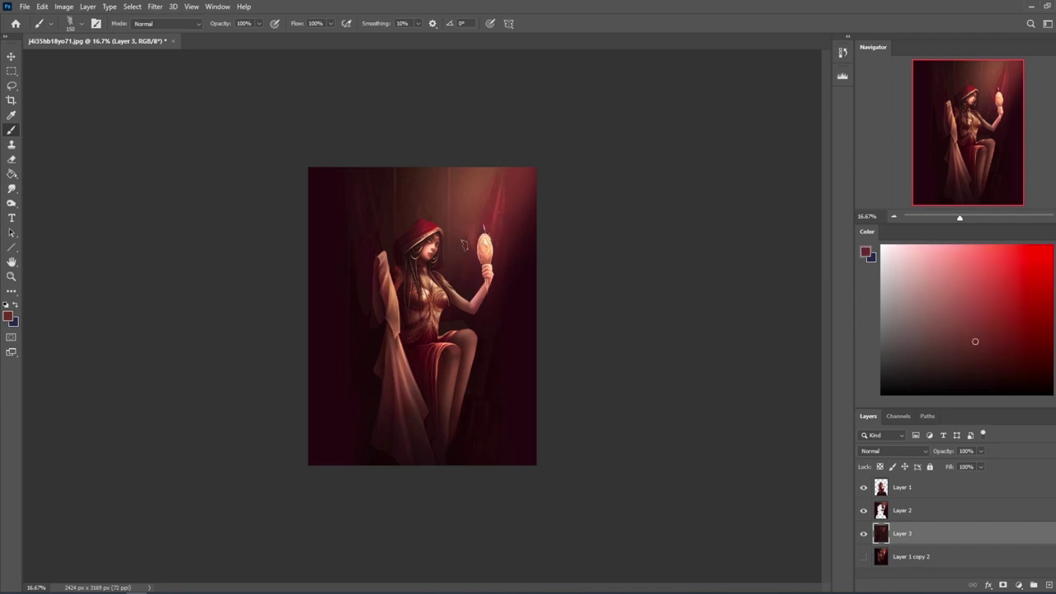
left_click(476, 211, "alt")
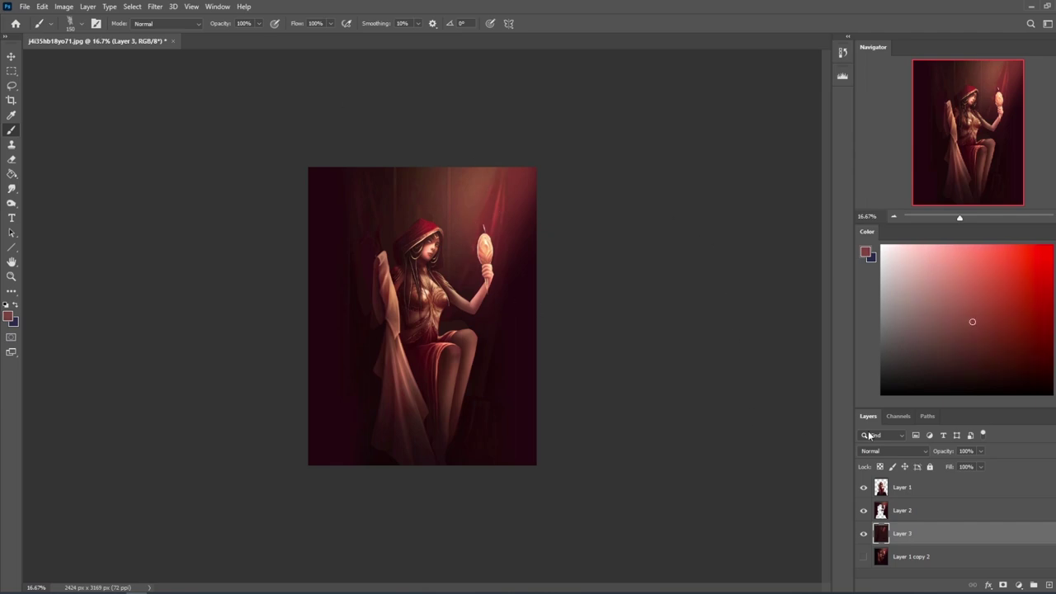
Merge Layer 2 down into Layer 3 and make the merged background layer active.
right_click(929, 518)
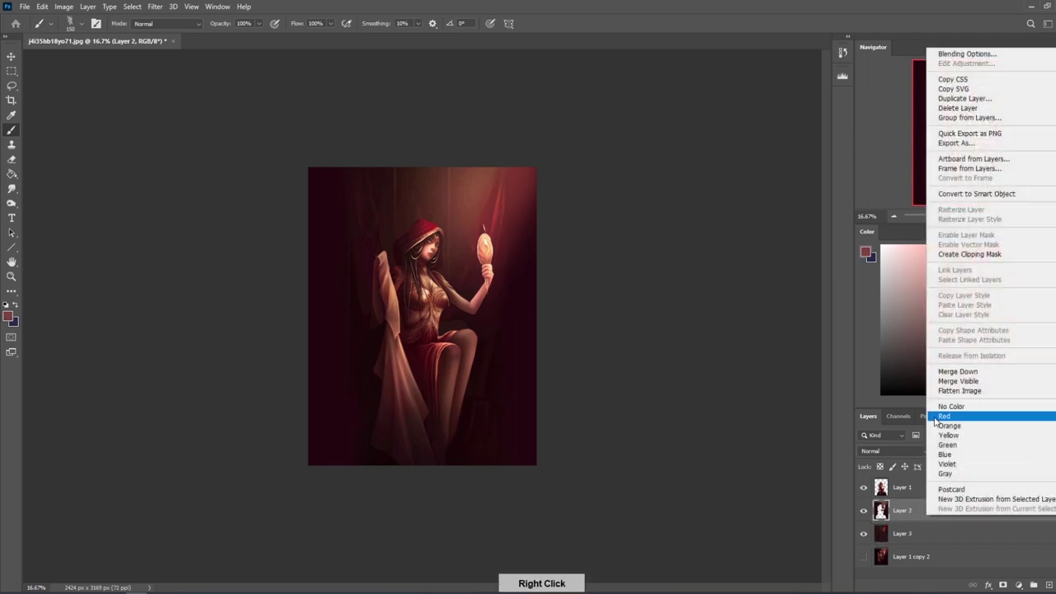
left_click(949, 372)
left_click(910, 489)
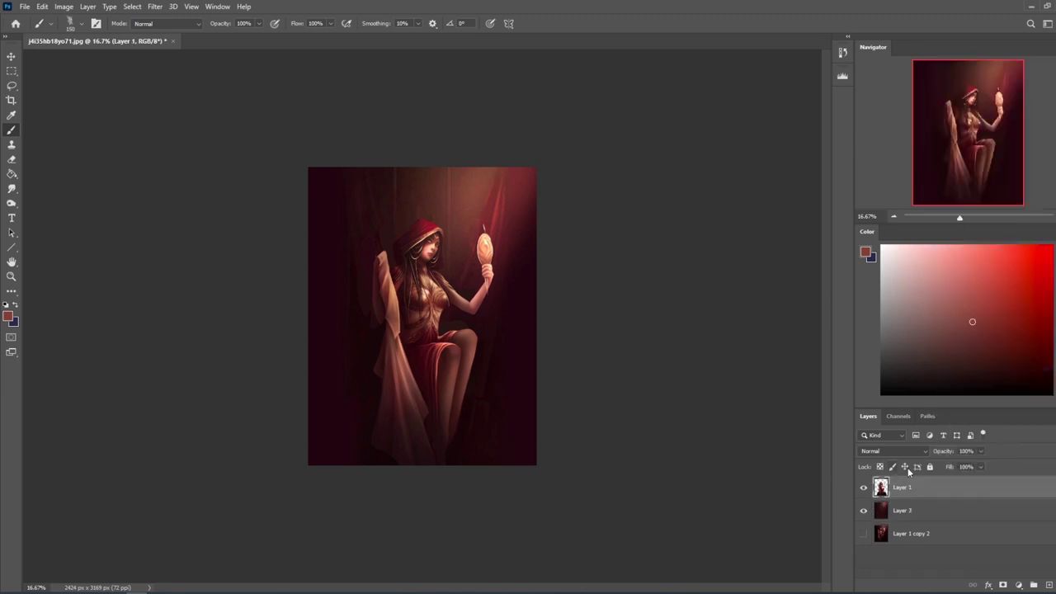
left_click(908, 513)
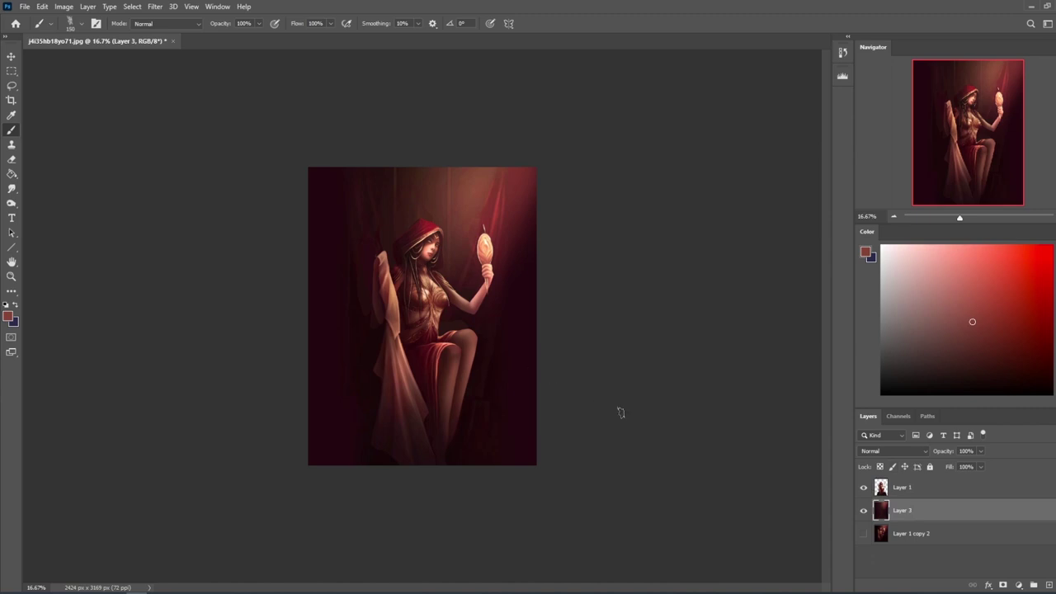
Compare the repainted version with the original painting on Layer 1 copy 2 by toggling the layers' visibility.
left_click(924, 495)
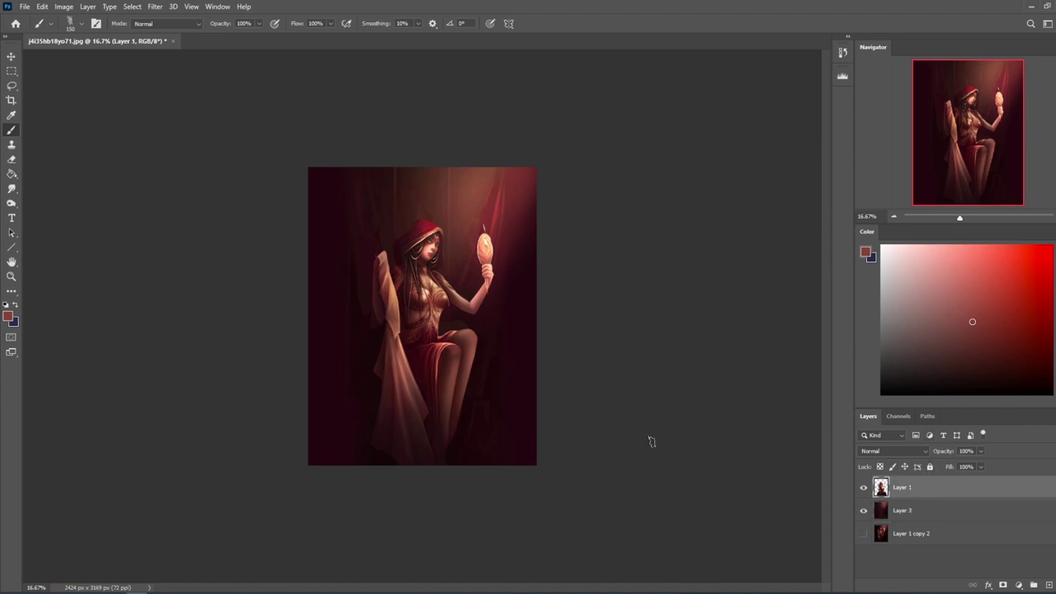
left_click_drag(863, 487, 863, 512)
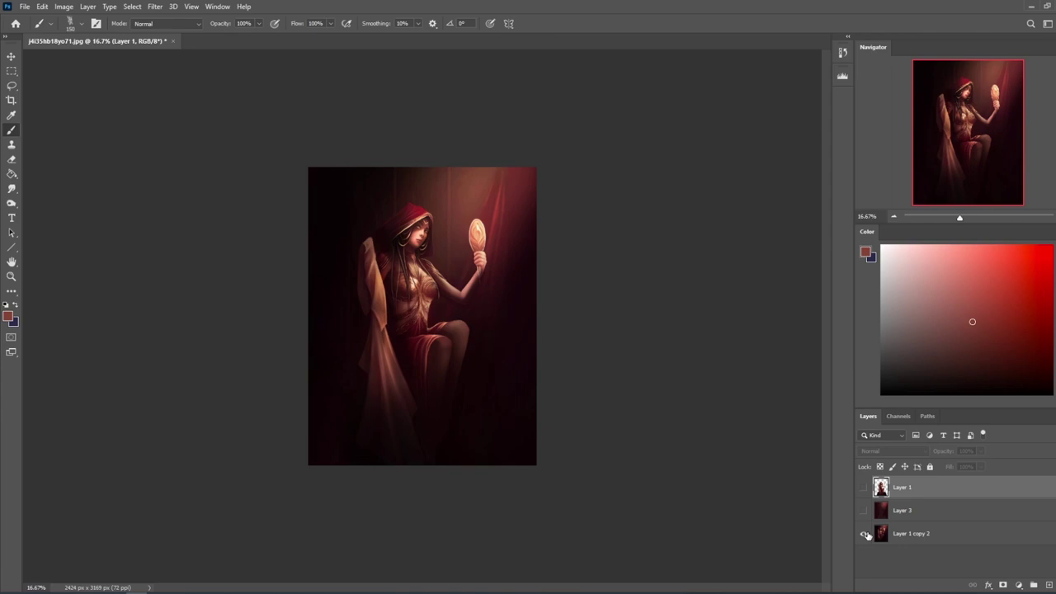
left_click(864, 534)
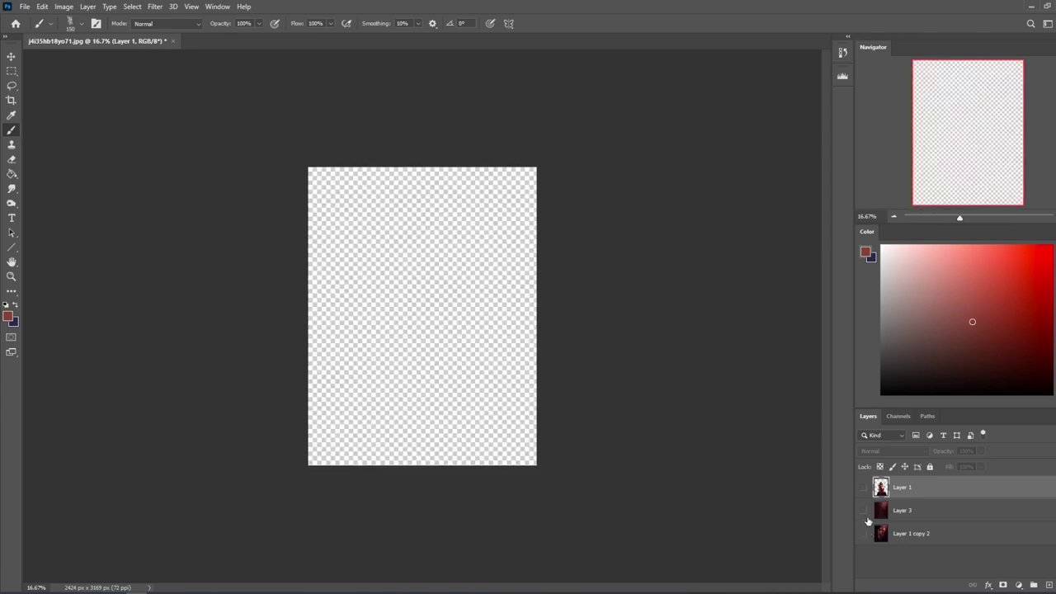
left_click(864, 511)
left_click(864, 488)
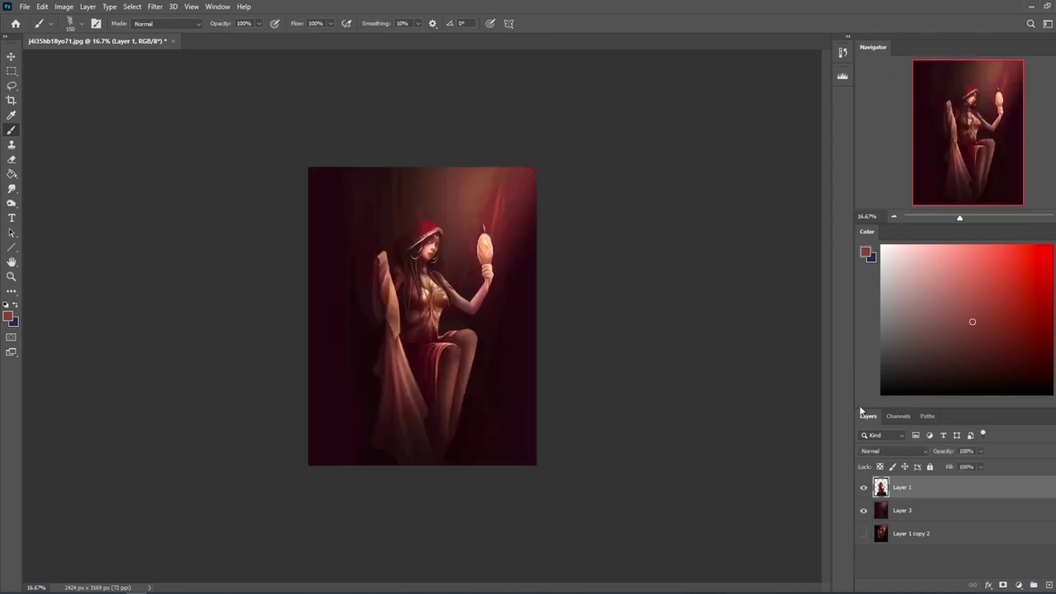
left_click(864, 487)
left_click(864, 487)
Hide the figure on Layer 1 and repaint the red curtain fold behind the mirror on Layer 3 with reds sampled from the backdrop.
left_click(864, 488)
left_click(901, 510)
left_click(486, 223, "alt")
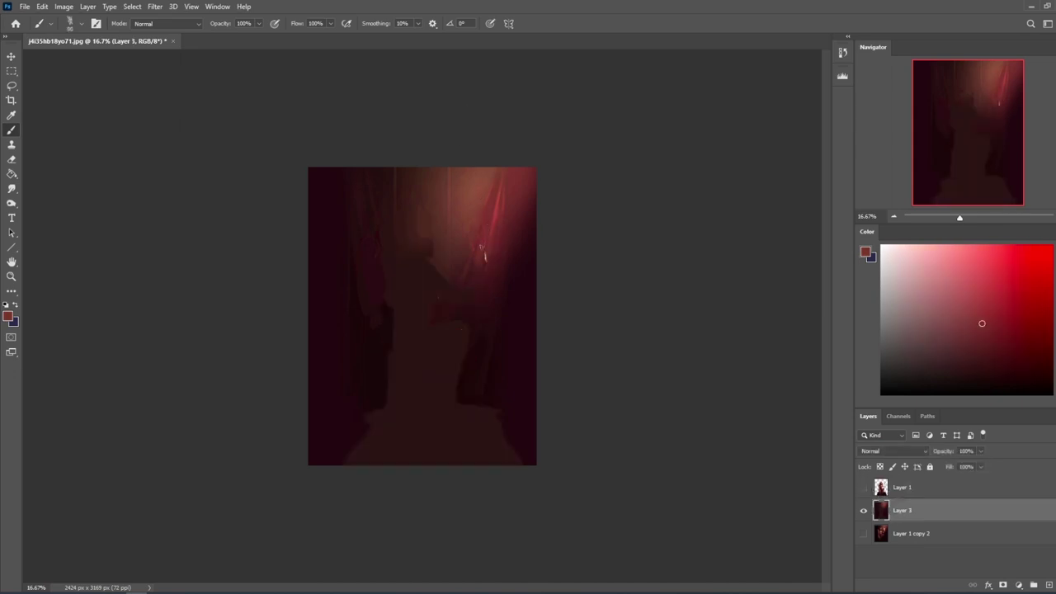
left_click(476, 266, "alt")
left_click_drag(477, 266, 495, 207)
key("ctrl+z")
left_click_drag(475, 274, 491, 199)
left_click(486, 261, "alt")
left_click(498, 214, "alt")
left_click_drag(498, 218, 484, 289)
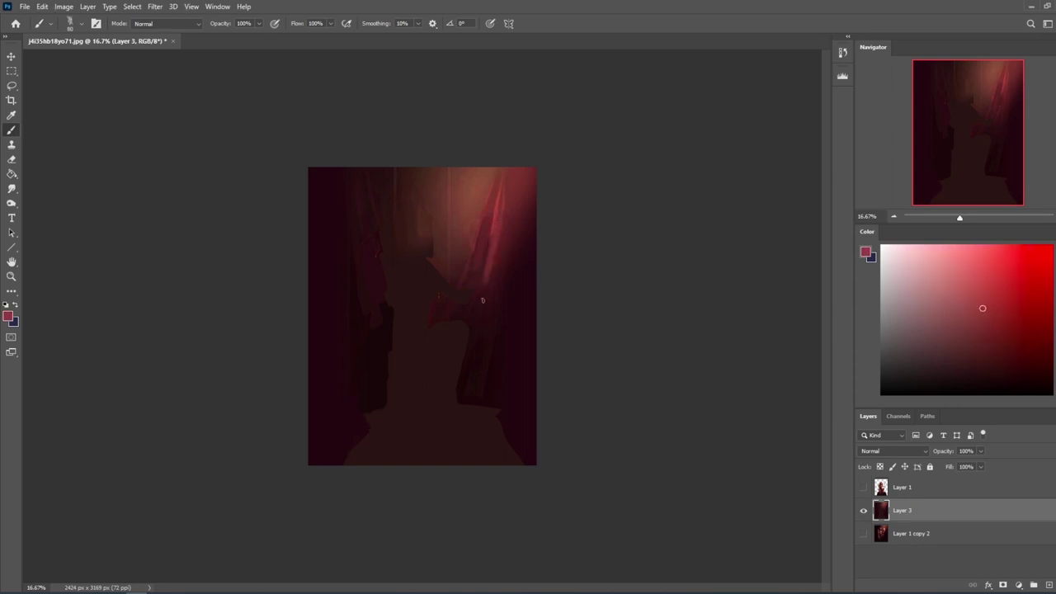
key("ctrl+z")
left_click_drag(497, 220, 482, 283)
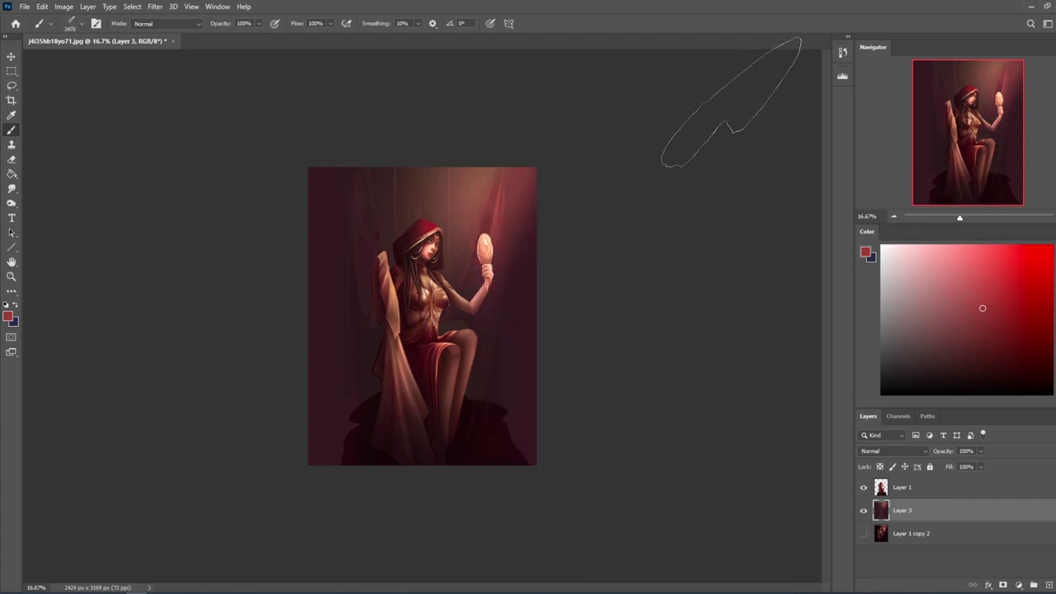
Enlarge the 2476 beam-shaped brush to 5000 px and set the foreground colour to a pale mint green.
key("ctrl+minus")
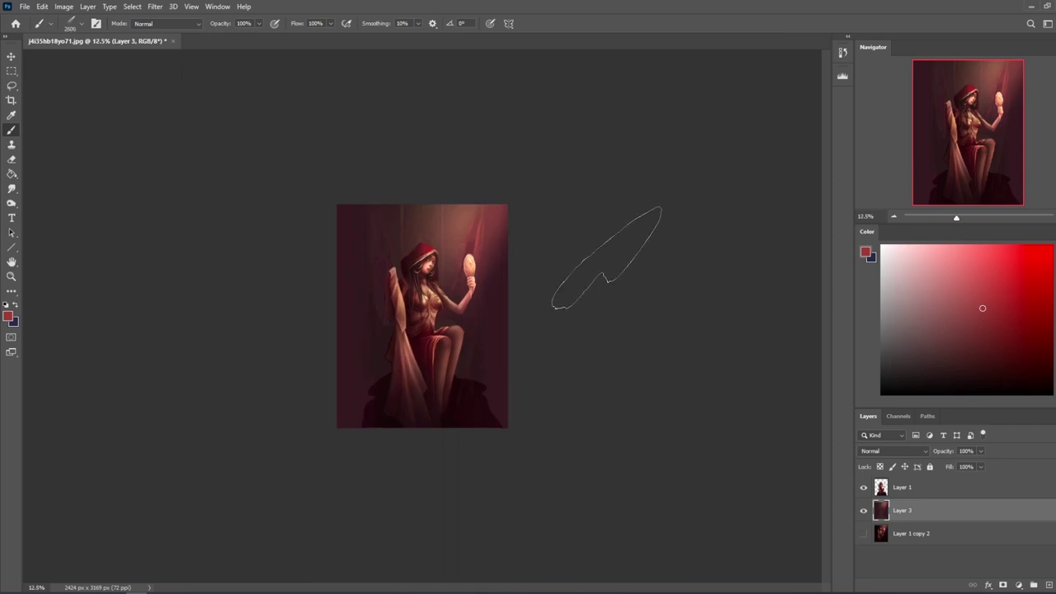
left_click(80, 24)
left_click_drag(133, 63, 167, 64)
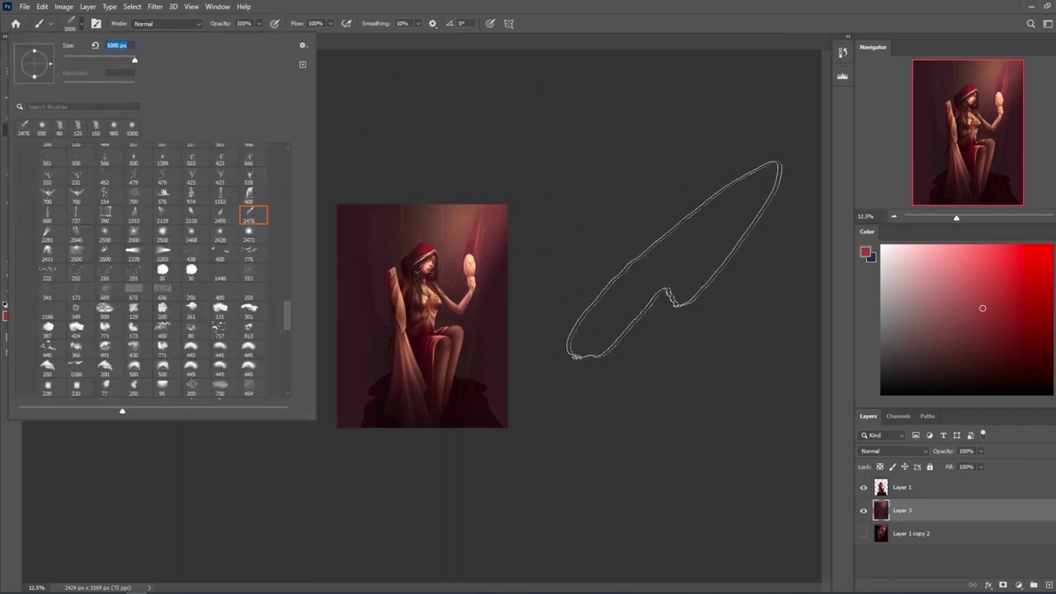
left_click(676, 271)
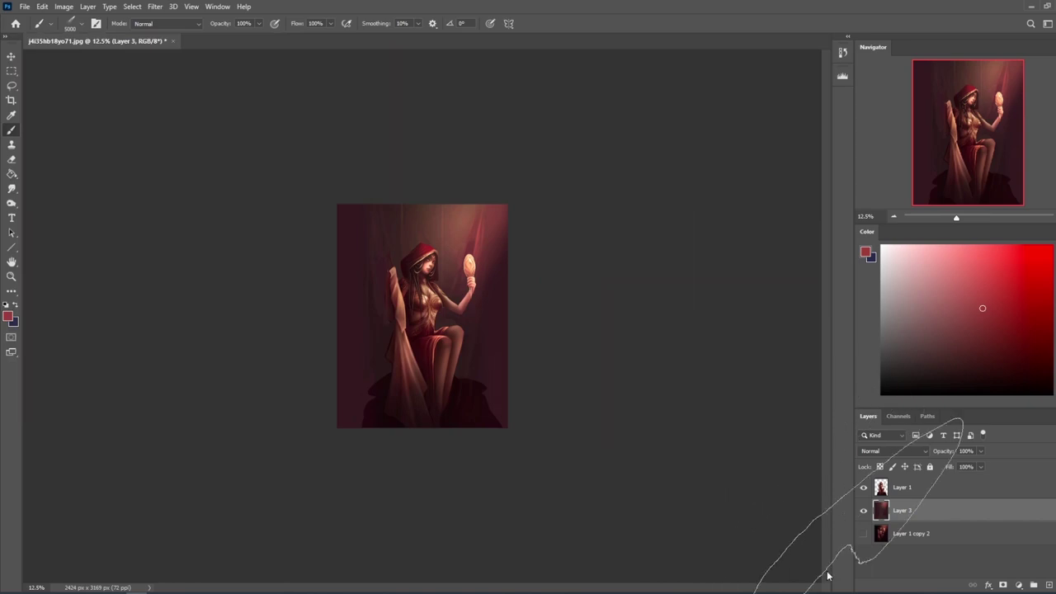
left_click(469, 210, "alt")
mouse_move(914, 266)
left_mouse_down()
mouse_move(902, 261)
mouse_move(912, 279)
mouse_move(902, 263)
left_mouse_up()
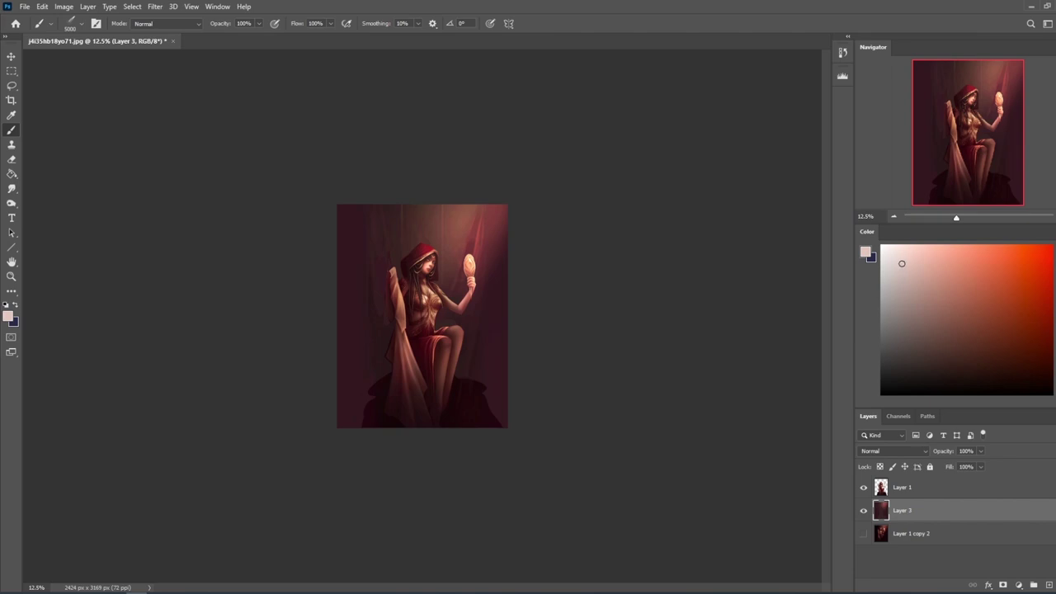
left_click_drag(1055, 391, 1055, 328)
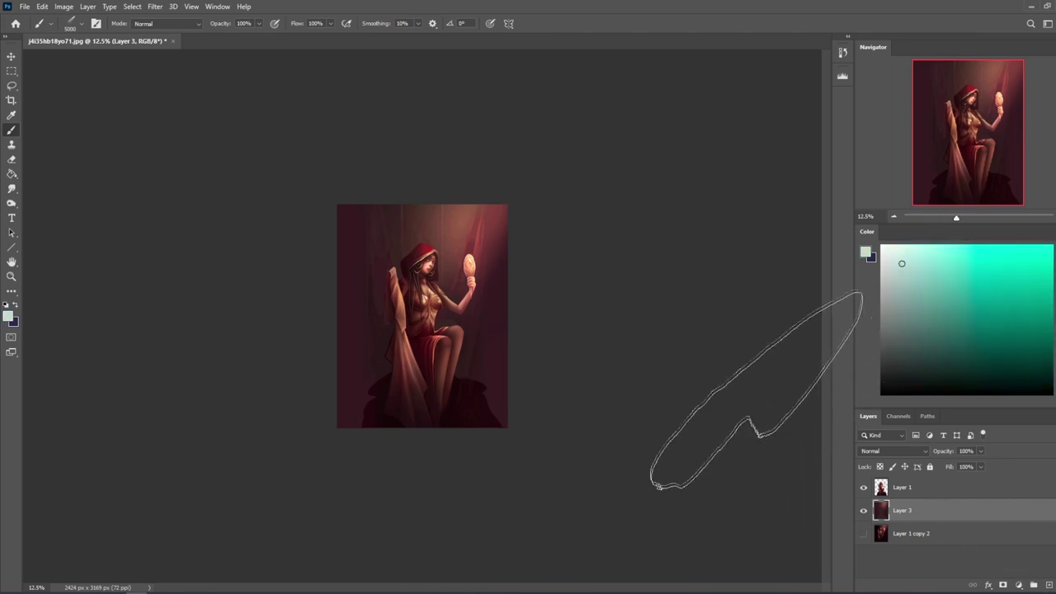
Stamp a pale vertical light beam falling behind the woman on a new layer directly above Layer 3.
key("r")
mouse_move(693, 388)
left_mouse_down()
mouse_move(672, 443)
mouse_move(562, 513)
left_mouse_up()
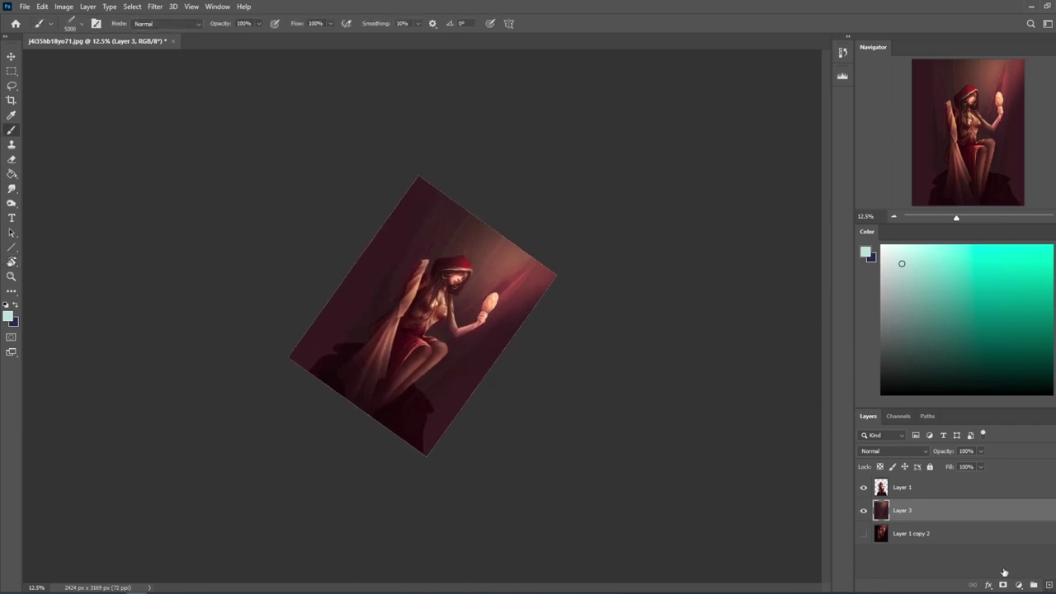
left_click(1049, 585)
left_click(455, 281)
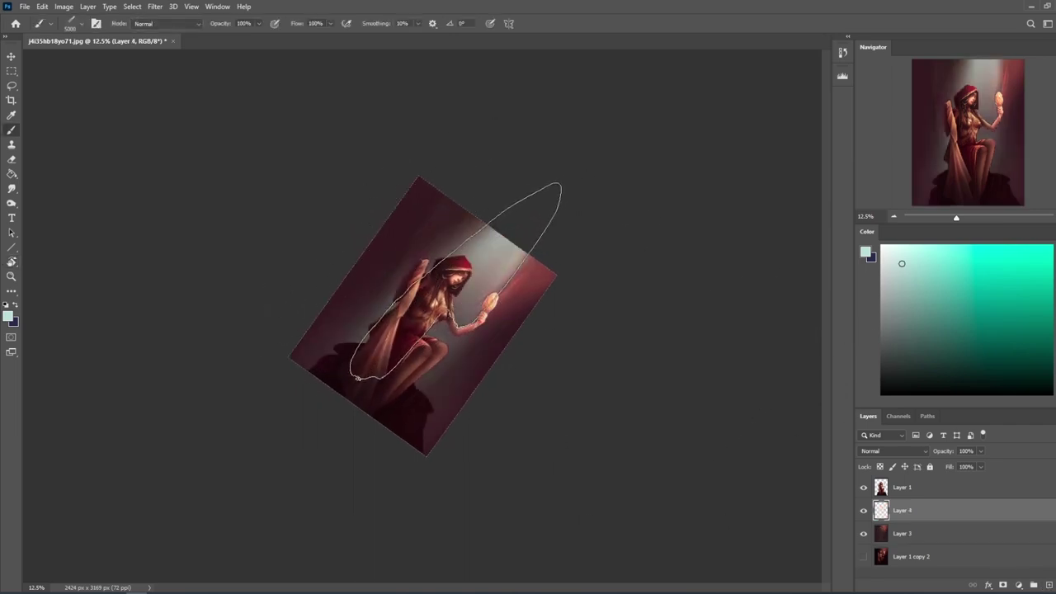
key("Escape")
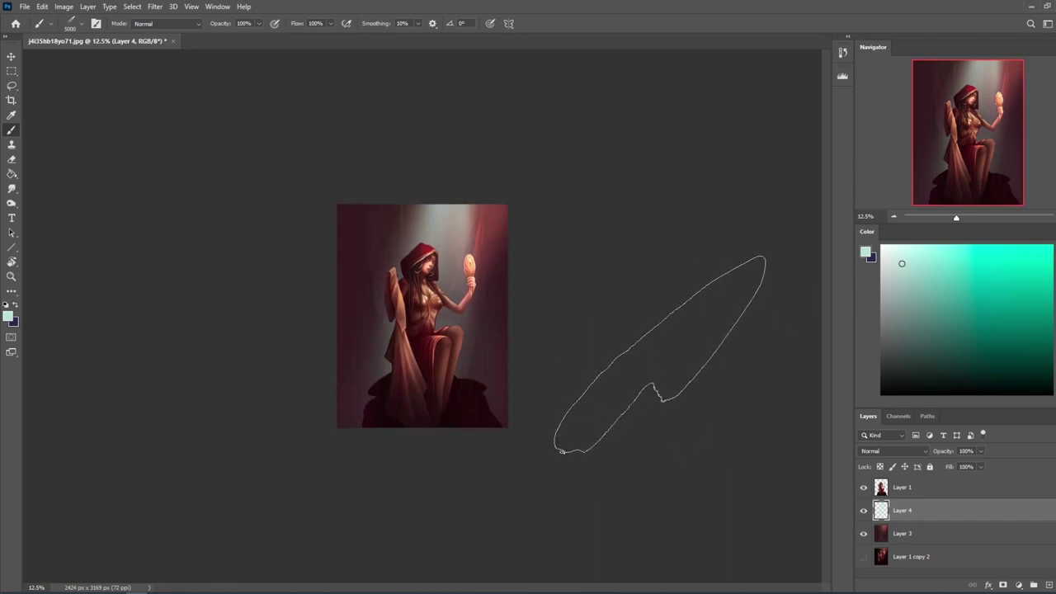
Reduce the beam brush size to 1300 px.
key("bracketleft")
key("bracketleft")
key("bracketleft")
key("bracketleft")
key("bracketleft")
key("bracketleft")
key("bracketleft")
key("bracketleft")
key("bracketleft")
key("bracketleft")
key("bracketleft")
key("bracketleft")
key("bracketleft")
key("bracketleft")
key("bracketleft")
key("bracketleft")
key("bracketleft")
key("bracketleft")
key("bracketleft")
key("bracketleft")
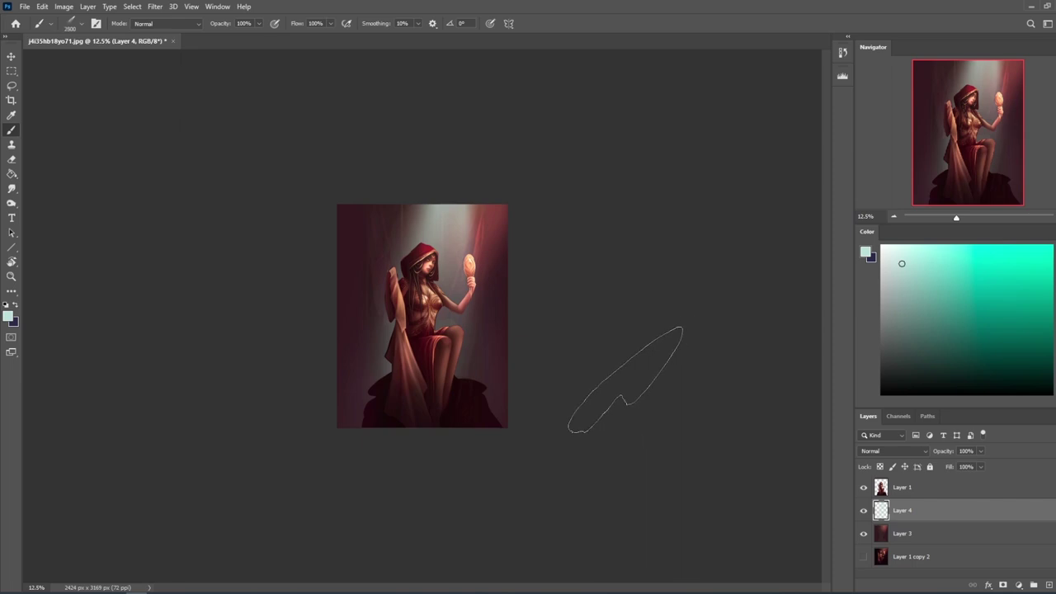
key("bracketleft")
key("bracketleft")
key("bracketleft")
key("bracketleft")
key("bracketleft")
key("bracketleft")
key("bracketleft")
key("bracketleft")
key("bracketleft")
Darken the background on Layer 3 with the Burn tool, using the Shadows range, 10% exposure and a 4300 px brush.
left_click(906, 534)
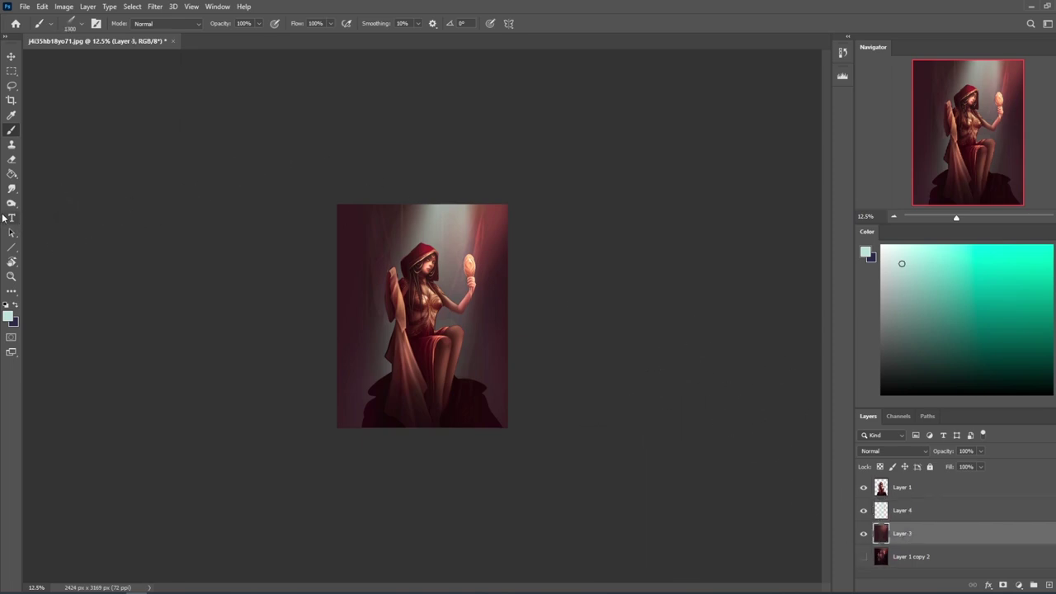
left_click(15, 203)
right_click(15, 203)
left_click(51, 214)
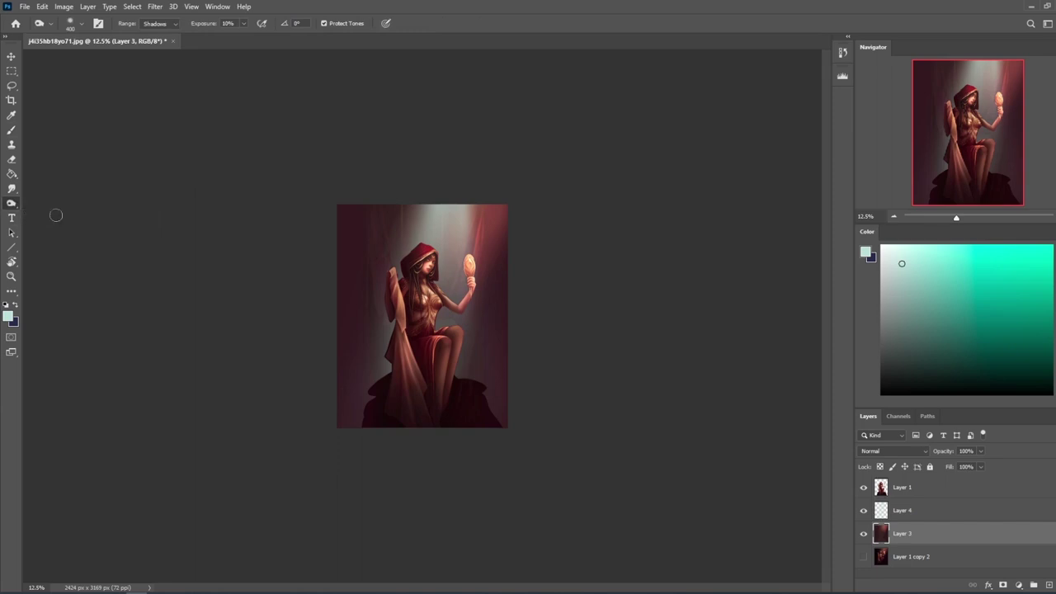
key("bracketright")
key("bracketright")
key("bracketright")
key("bracketright")
key("bracketright")
key("bracketright")
key("bracketright")
key("bracketright")
key("bracketright")
key("bracketright")
key("bracketright")
key("bracketright")
key("bracketright")
key("bracketright")
key("bracketright")
key("bracketright")
key("bracketright")
key("bracketright")
key("bracketright")
key("bracketright")
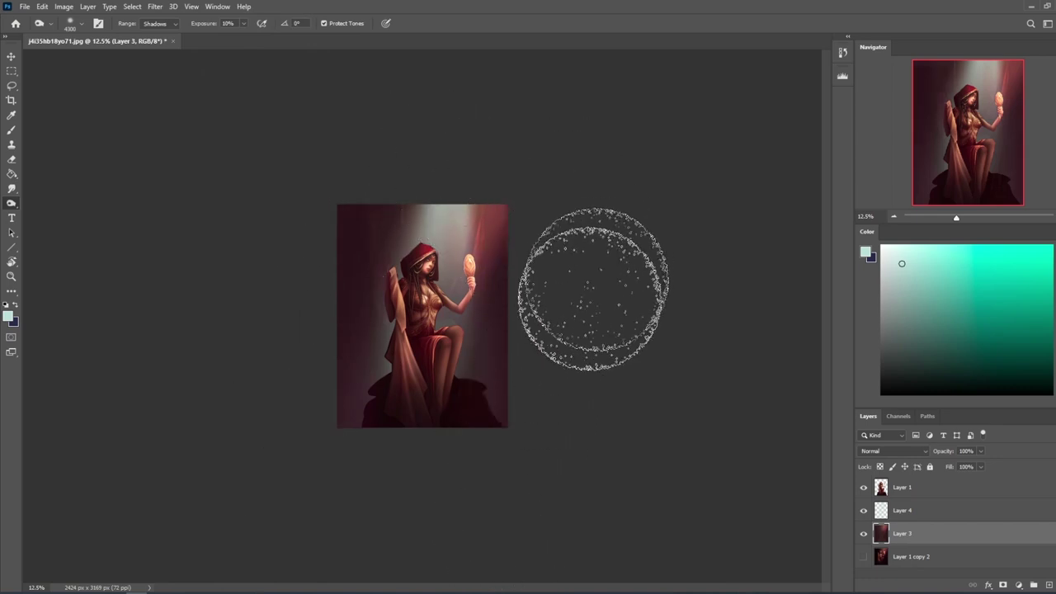
Compare the painting with and without the light beam on Layer 4.
left_click(864, 512)
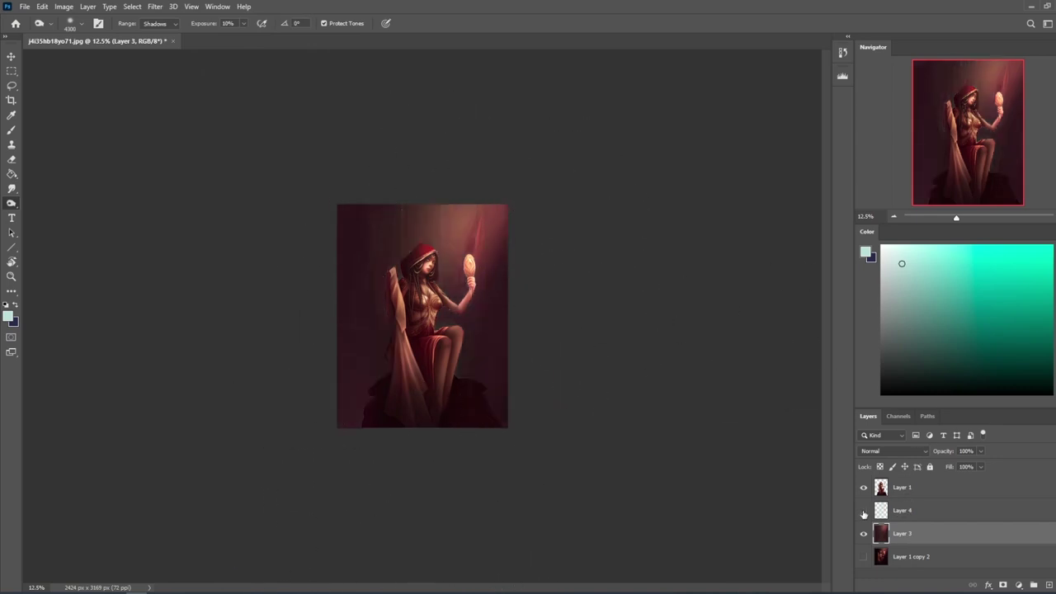
left_click(864, 511)
left_click(864, 512)
left_click(864, 512)
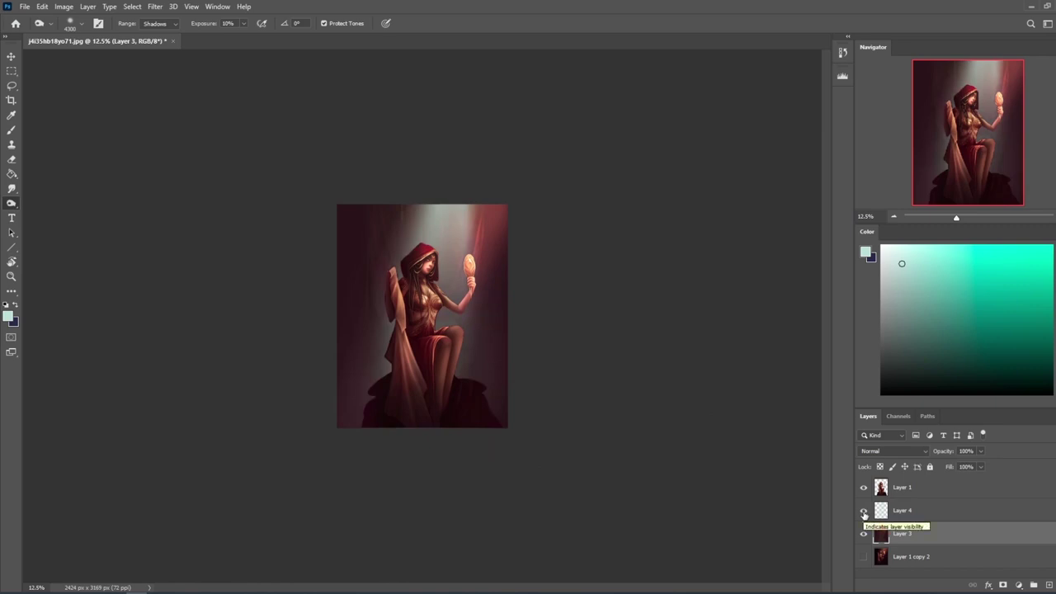
left_click(864, 512)
left_click(864, 512)
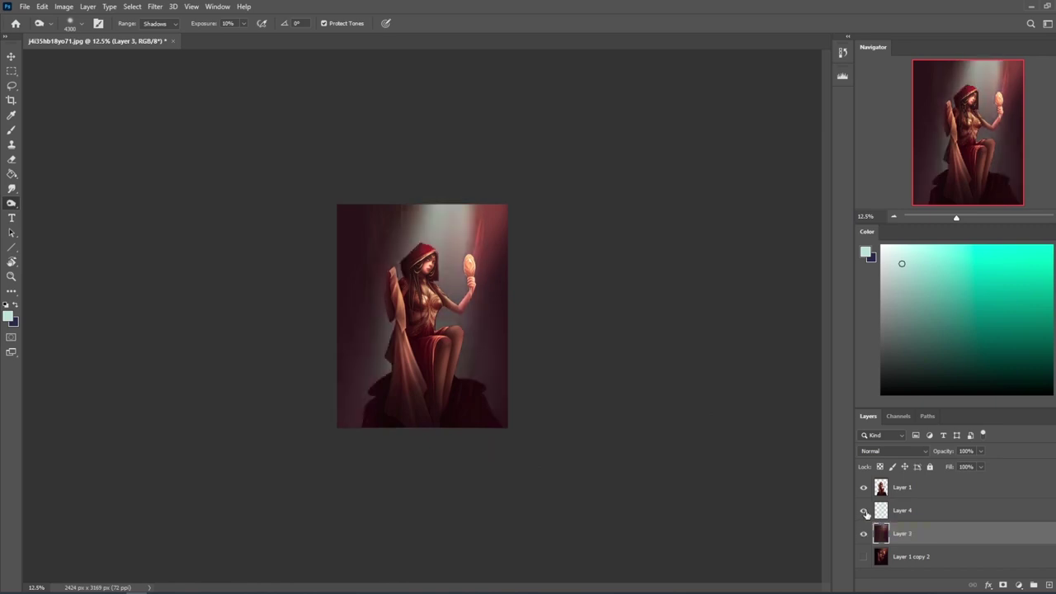
Darken the figure on Layer 1 with a Hue/Saturation adjustment that lowers only Lightness.
left_click(908, 493)
key("ctrl+u")
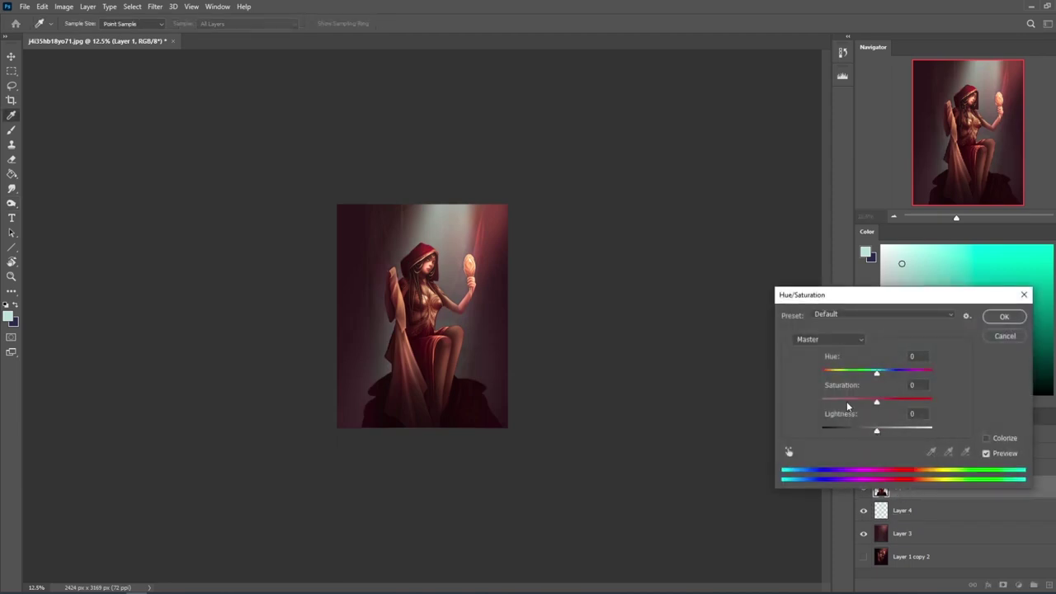
left_click_drag(877, 434, 876, 437)
left_click_drag(873, 433, 863, 434)
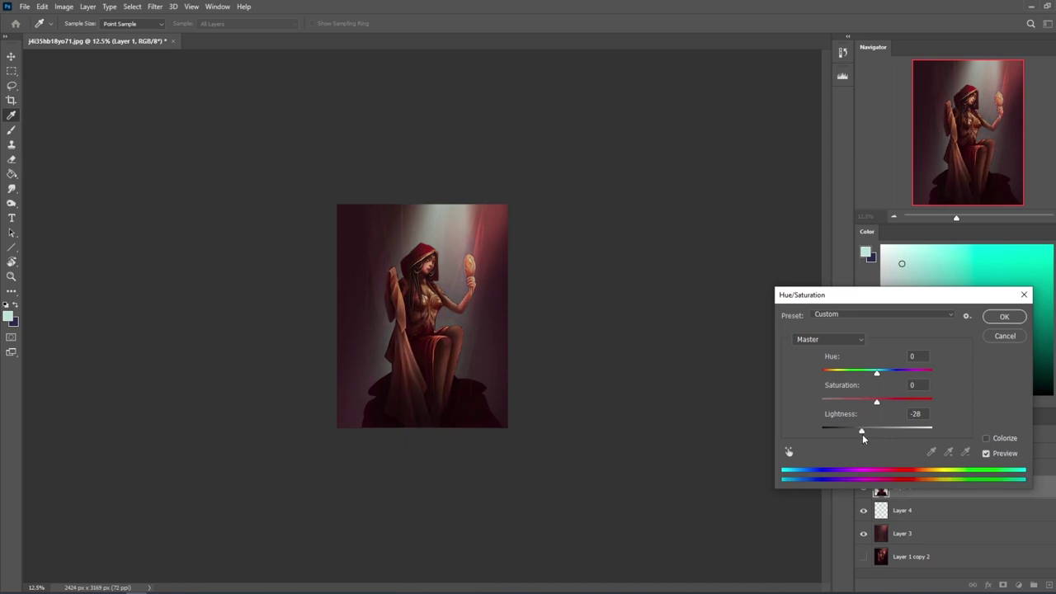
left_click_drag(862, 435, 852, 433)
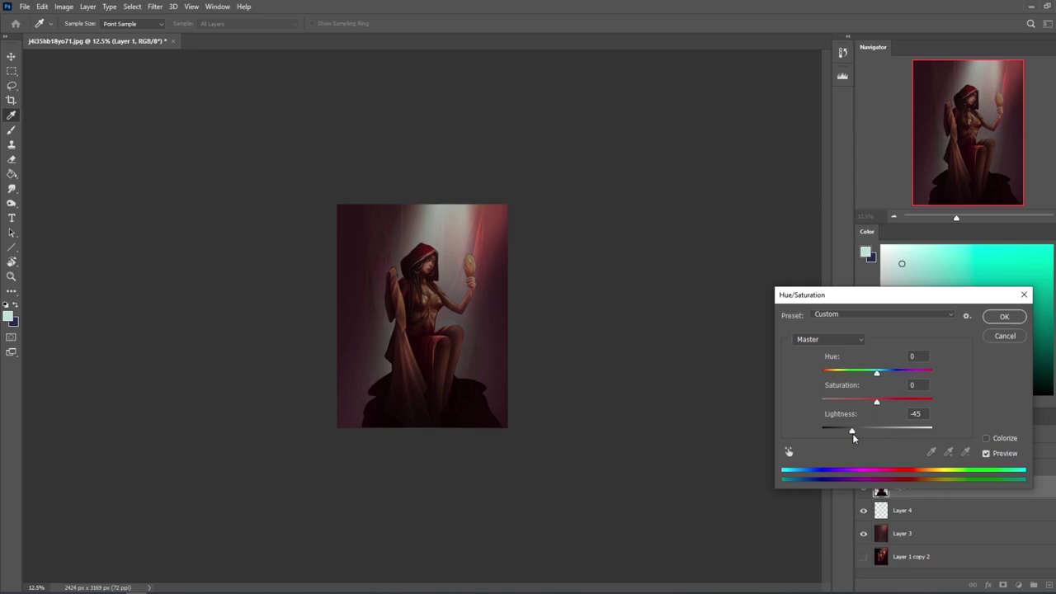
left_click_drag(853, 433, 855, 436)
left_click(1006, 317)
Copy the whole darkened figure from Layer 1 and revert the document history to the last Burn Tool state.
key("o")
key("ctrl+a")
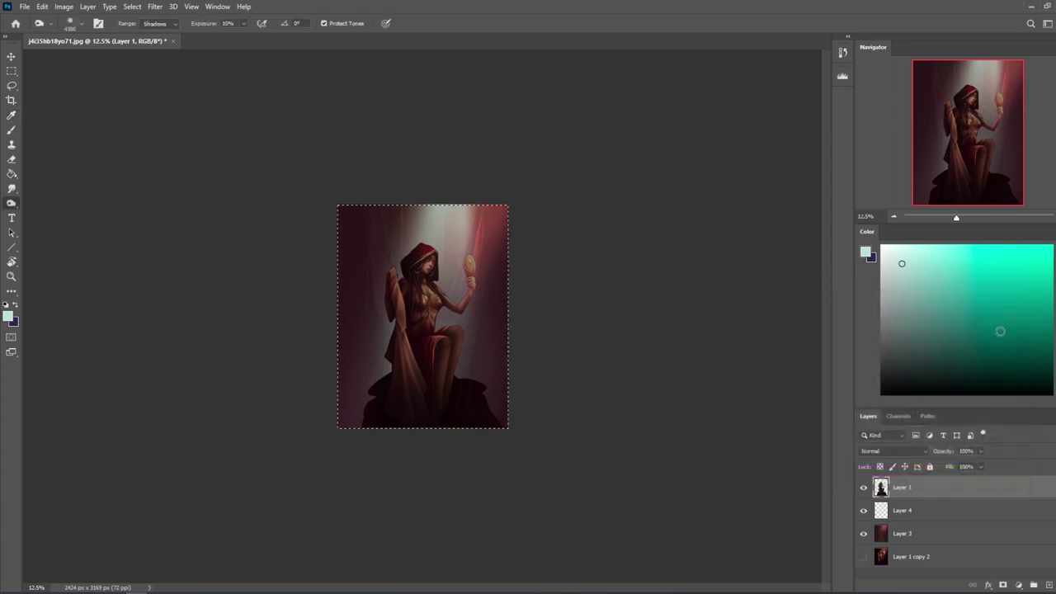
left_click(844, 55)
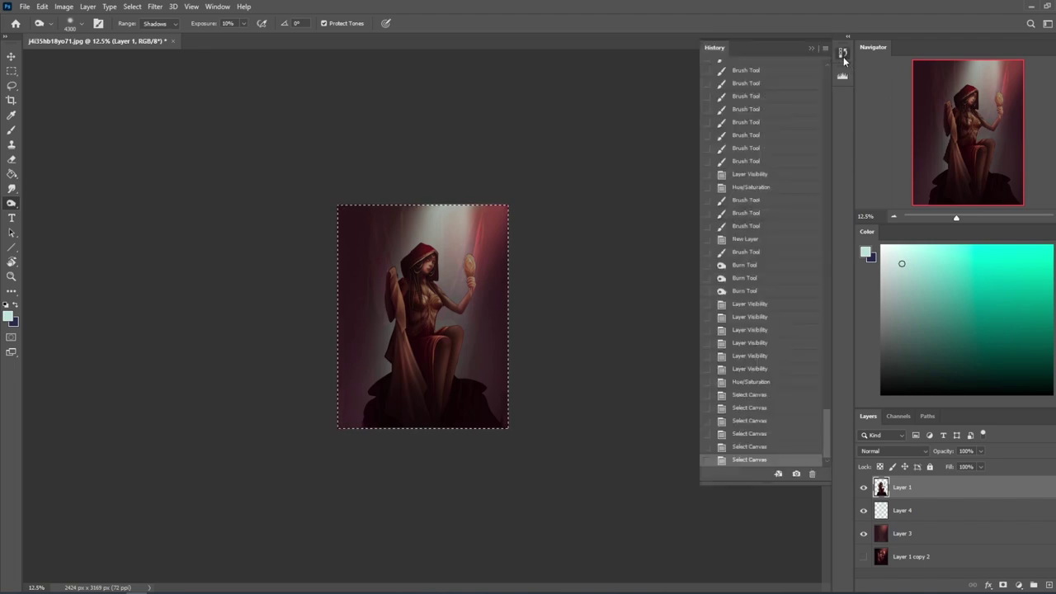
left_click(739, 292)
Paste the darkened figure in place as a new layer and move it above Layer 1.
key("ctrl+shift+v")
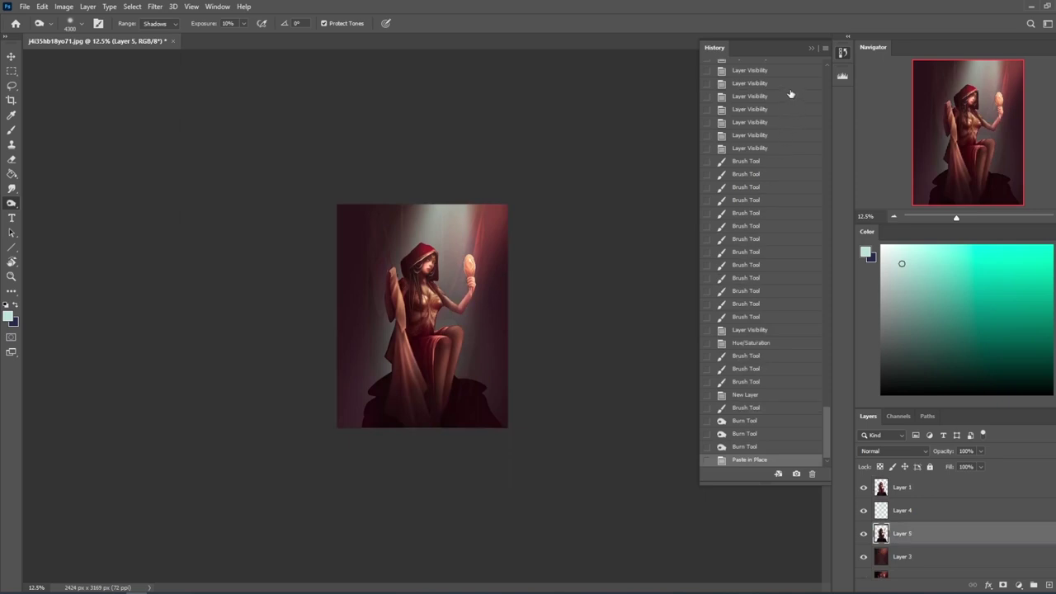
left_click(811, 50)
left_click_drag(904, 533, 906, 480)
Erase part of the darkened Layer 5 over the woman's face, using the Eraser with a smaller textured tip at 100% opacity.
key("ctrl+plus")
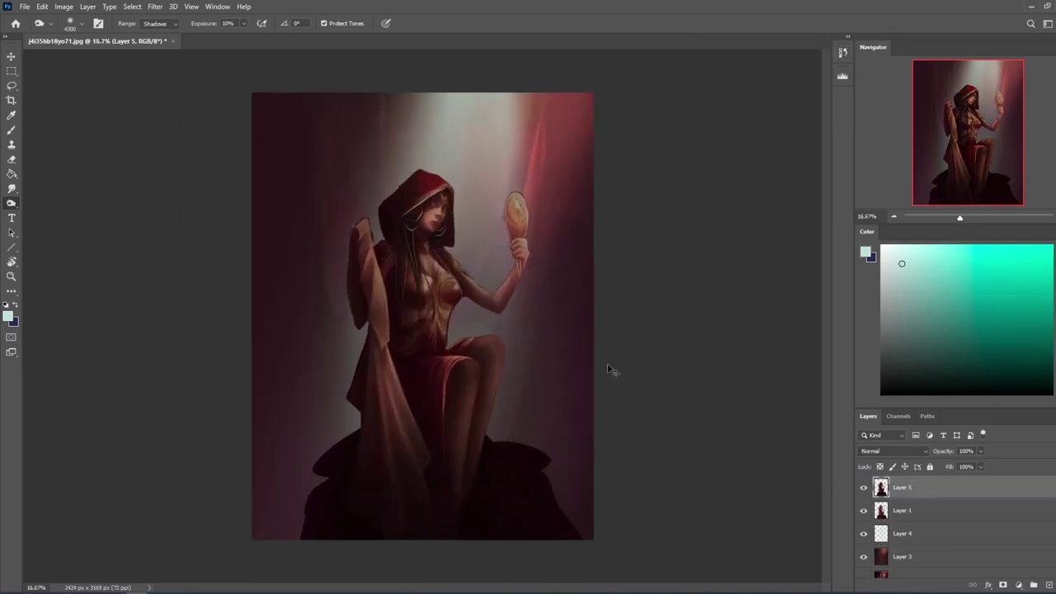
key("e")
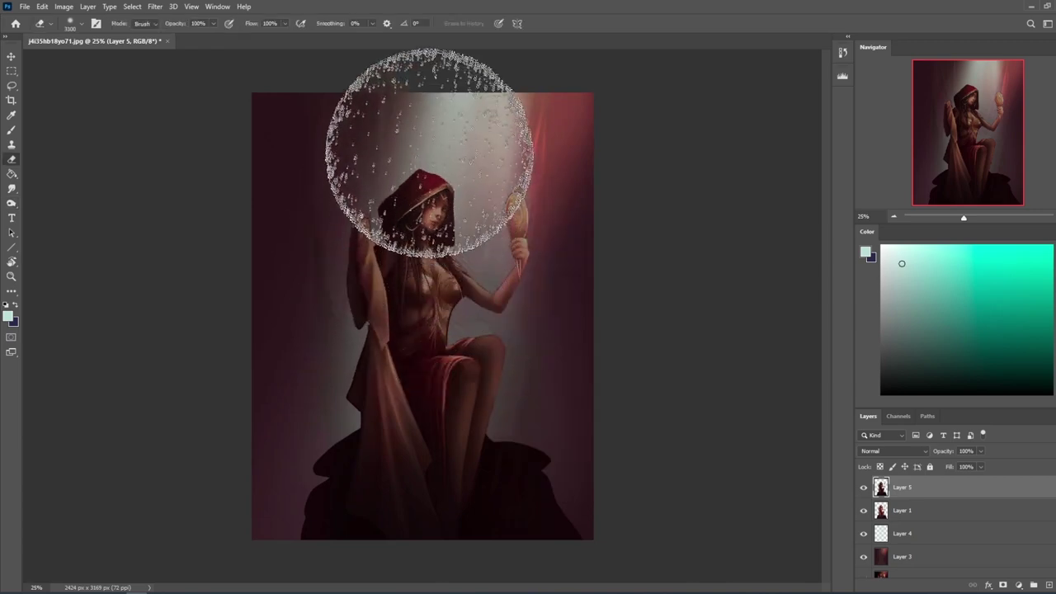
key("bracketleft")
key("bracketleft")
key("bracketleft")
key("bracketleft")
key("bracketleft")
key("bracketleft")
key("bracketleft")
key("bracketleft")
key("bracketleft")
key("bracketleft")
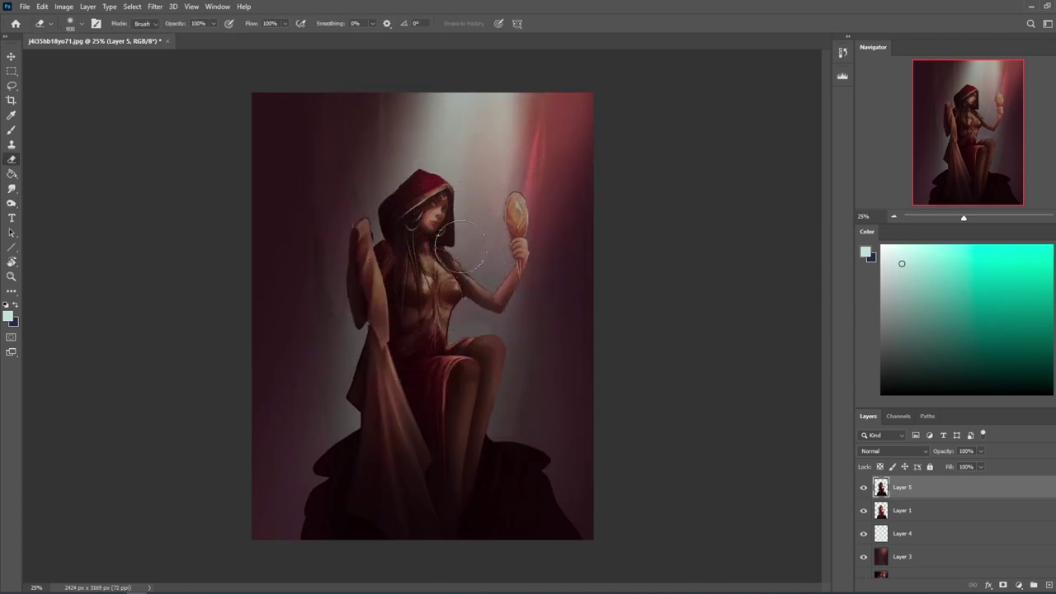
right_click(498, 206)
double_click(550, 399)
mouse_move(438, 215)
left_mouse_down()
mouse_move(428, 221)
mouse_move(438, 222)
left_mouse_up()
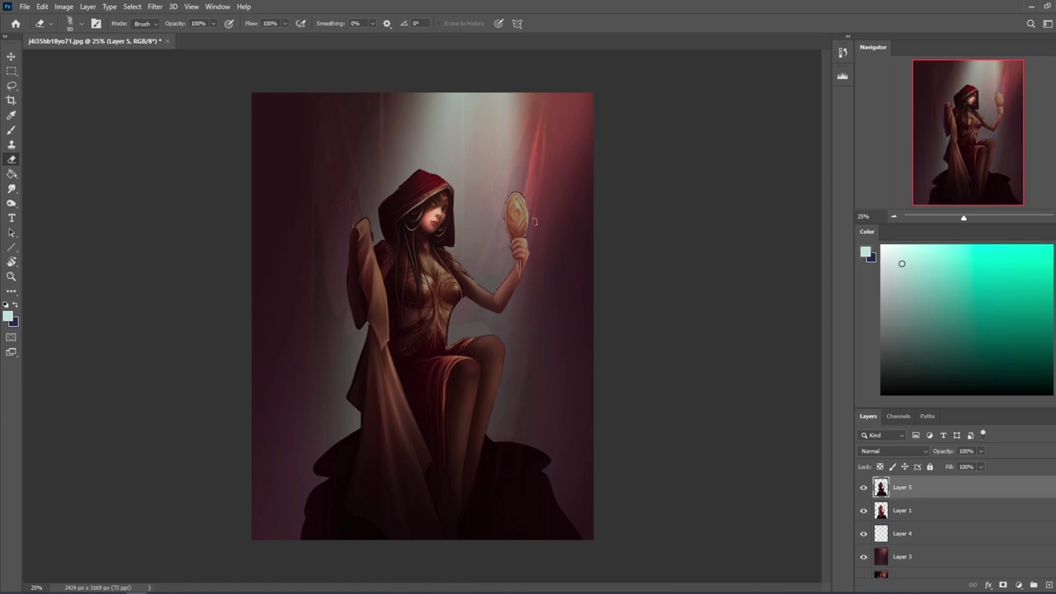
Erase the darkened Layer 5 over the woman's cheek and nose with a small eraser to reveal the brighter skin beneath.
key("ctrl+minus")
key("ctrl+minus")
key("ctrl")
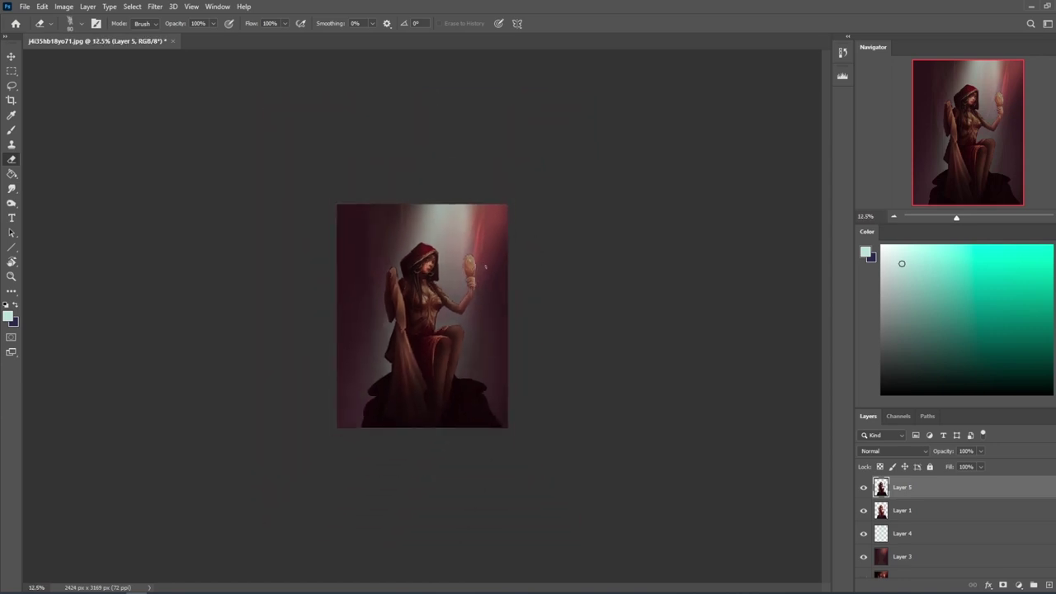
key("ctrl+space")
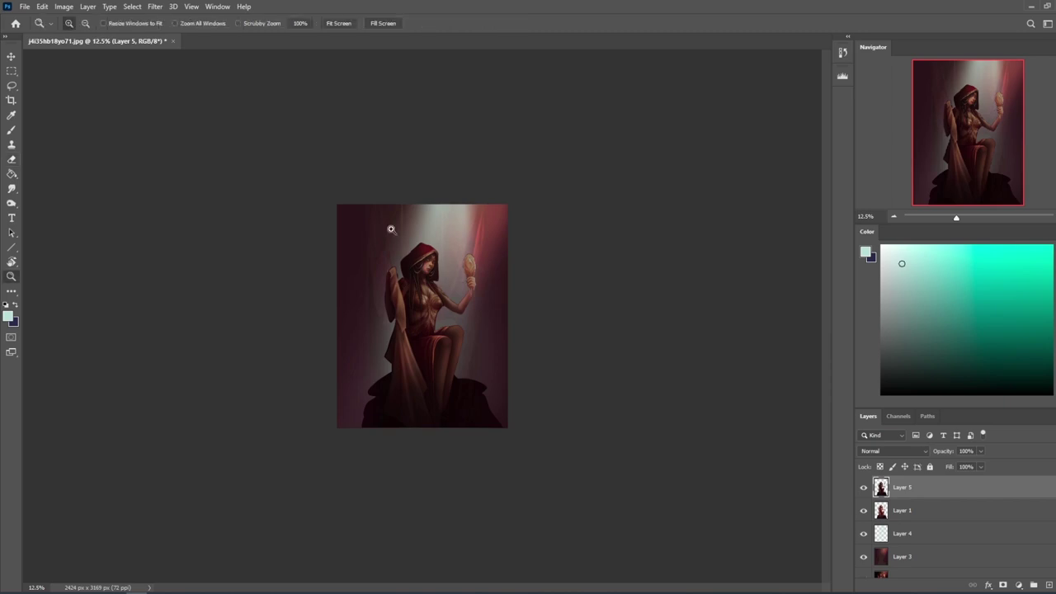
left_click_drag(391, 231, 498, 270)
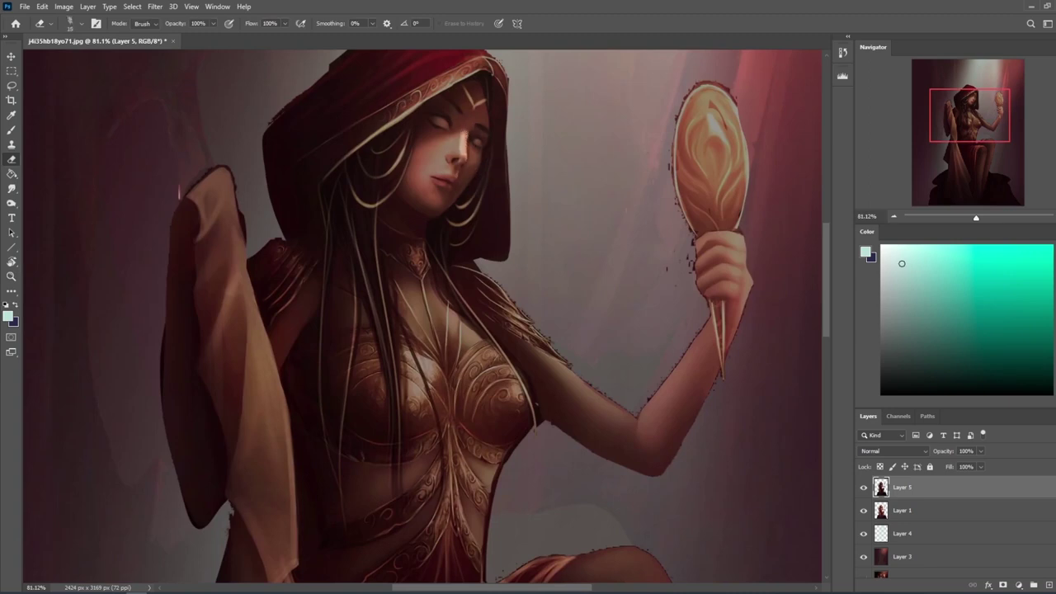
mouse_move(439, 143)
left_mouse_down()
mouse_move(445, 156)
mouse_move(432, 168)
mouse_move(433, 148)
mouse_move(458, 165)
mouse_move(475, 153)
mouse_move(463, 181)
left_mouse_up()
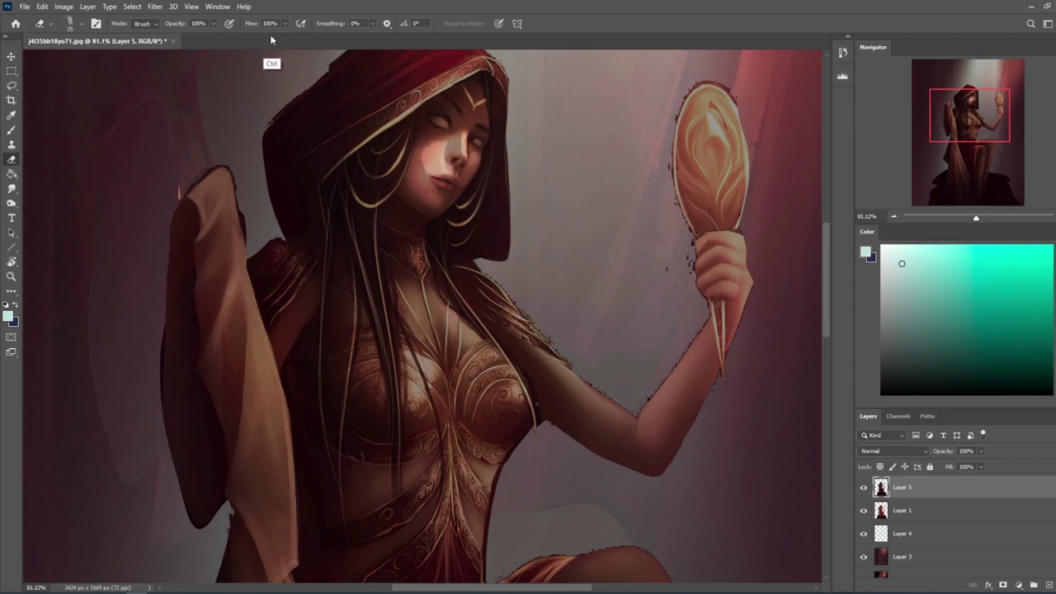
Set the eraser opacity to 59% and lightly erase the darkened layer beside the woman's eye.
left_click(213, 23)
left_click_drag(217, 37, 192, 40)
left_click(439, 147)
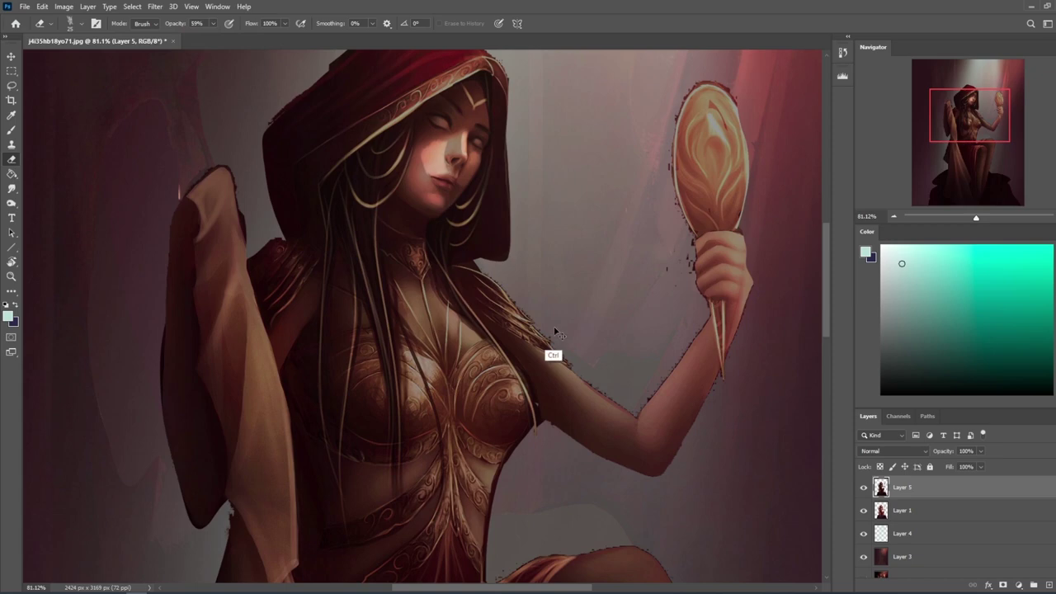
Switch the Eraser to a soft round tip and try a 600 px stroke on Layer 5 over the woman's chest.
key("ctrl+0")
left_click(11, 188)
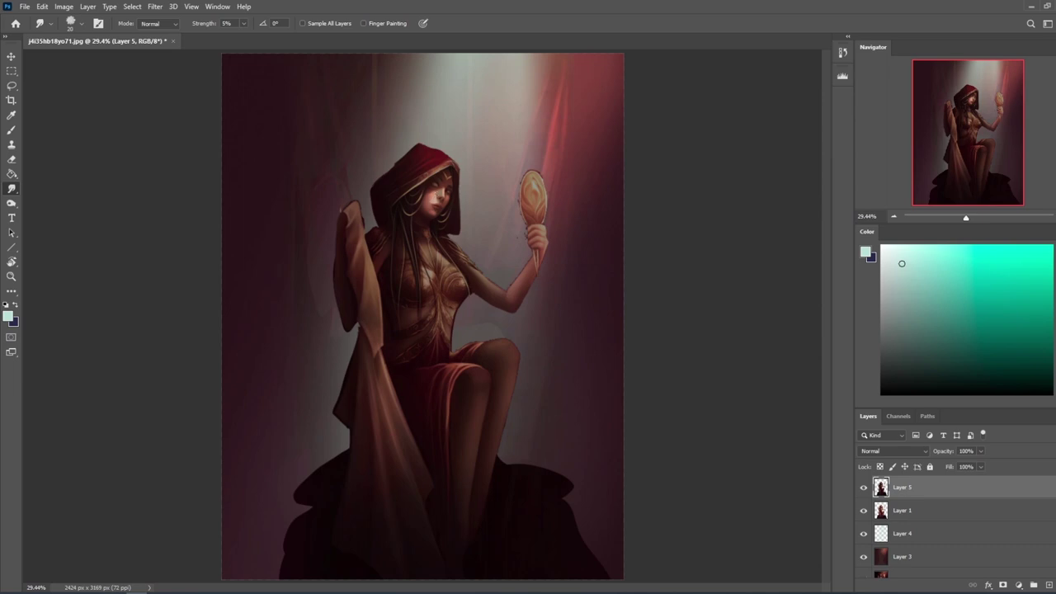
key("ctrl+minus")
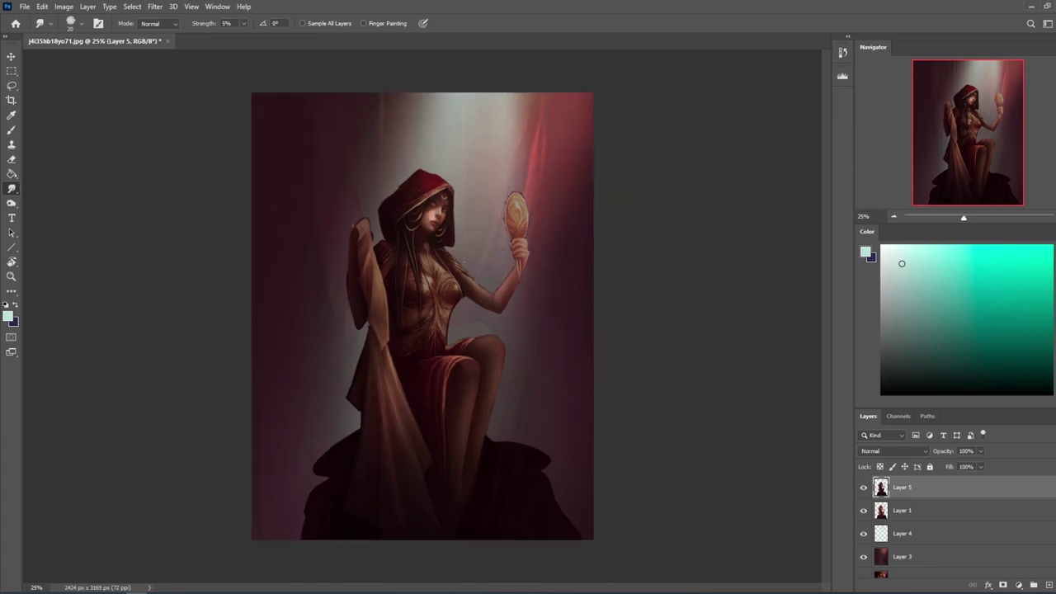
key("e")
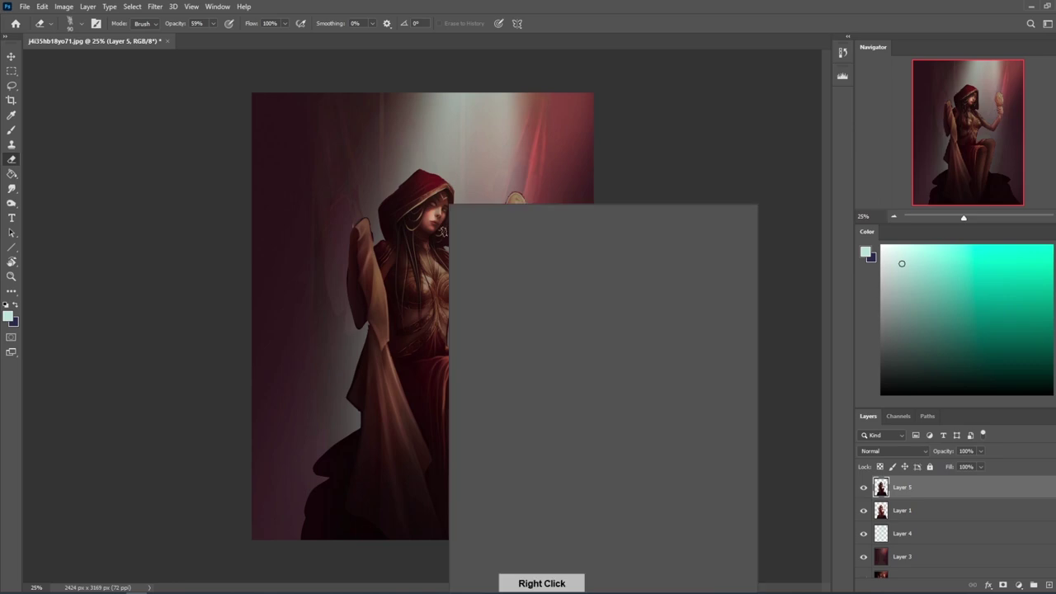
right_click(452, 226)
left_click(493, 321)
left_click(684, 133)
key("[")
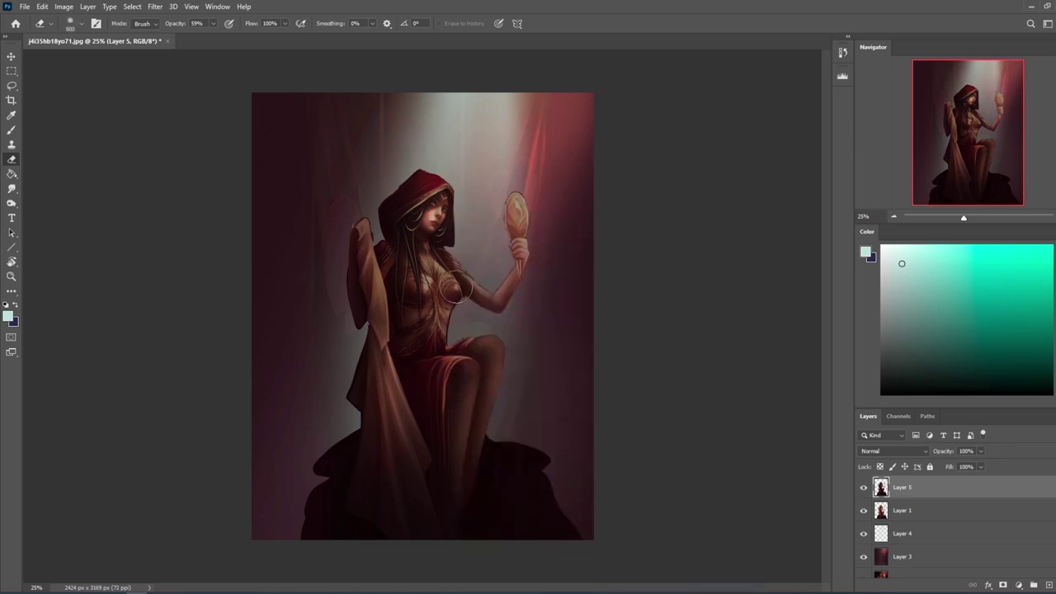
mouse_move(452, 286)
left_mouse_down()
mouse_move(425, 276)
mouse_move(421, 262)
mouse_move(442, 271)
mouse_move(437, 281)
mouse_move(419, 273)
mouse_move(437, 289)
mouse_move(452, 279)
left_mouse_up()
key("ctrl+z")
Erase the darkened Layer 5 over the woman's hood, chest and skirt with the soft eraser at 59% opacity to bring back light.
key("l")
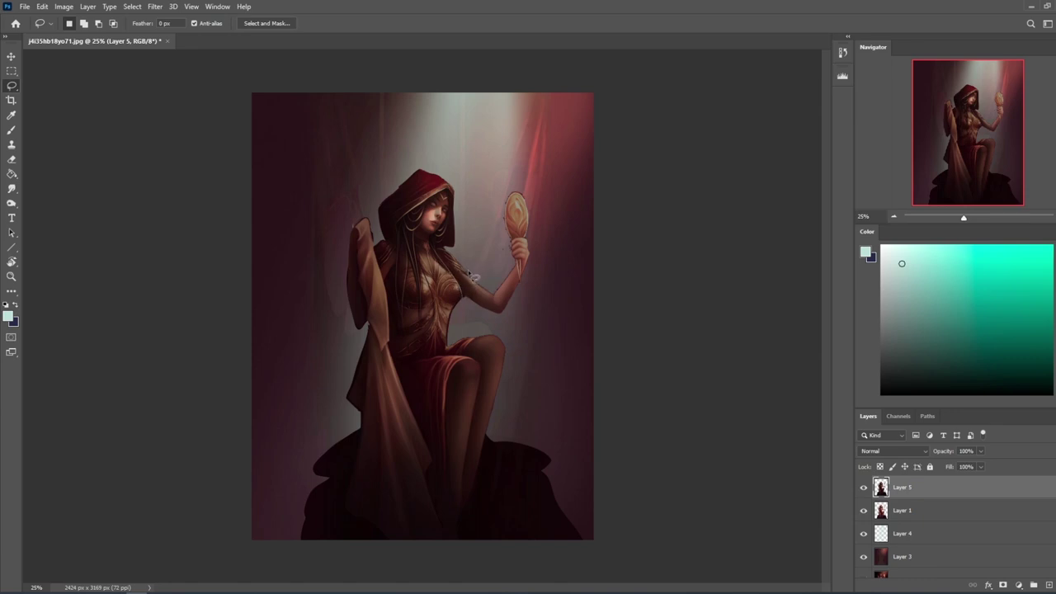
key("b")
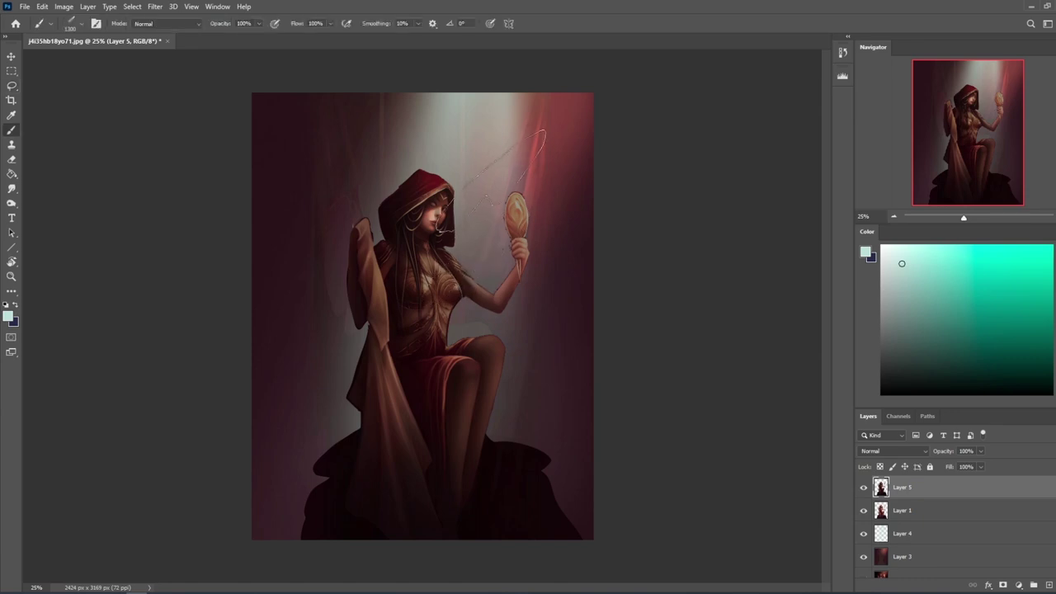
key("e")
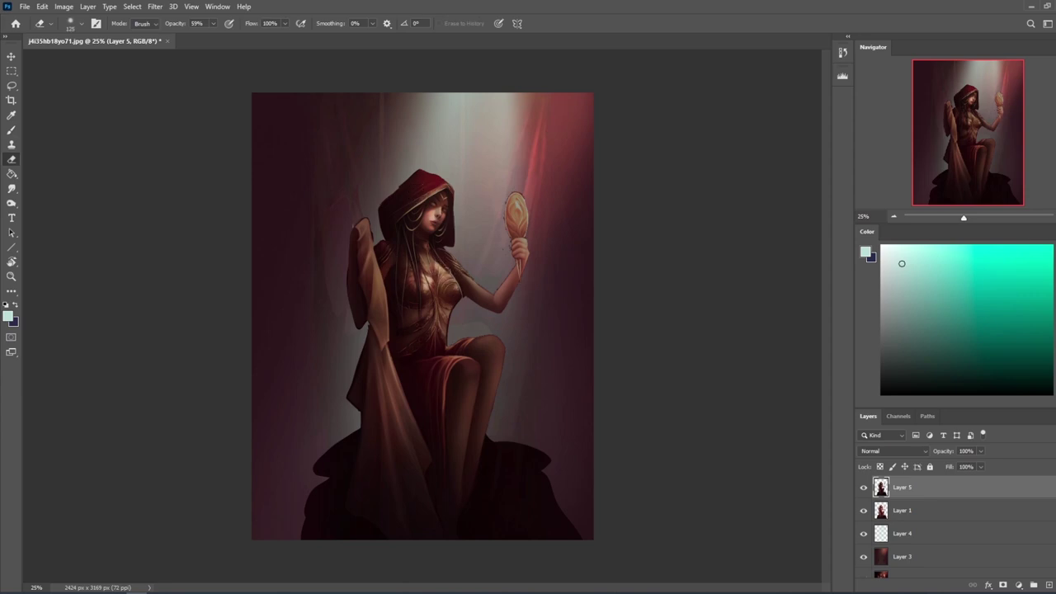
key("bracketright")
key("ctrl+minus")
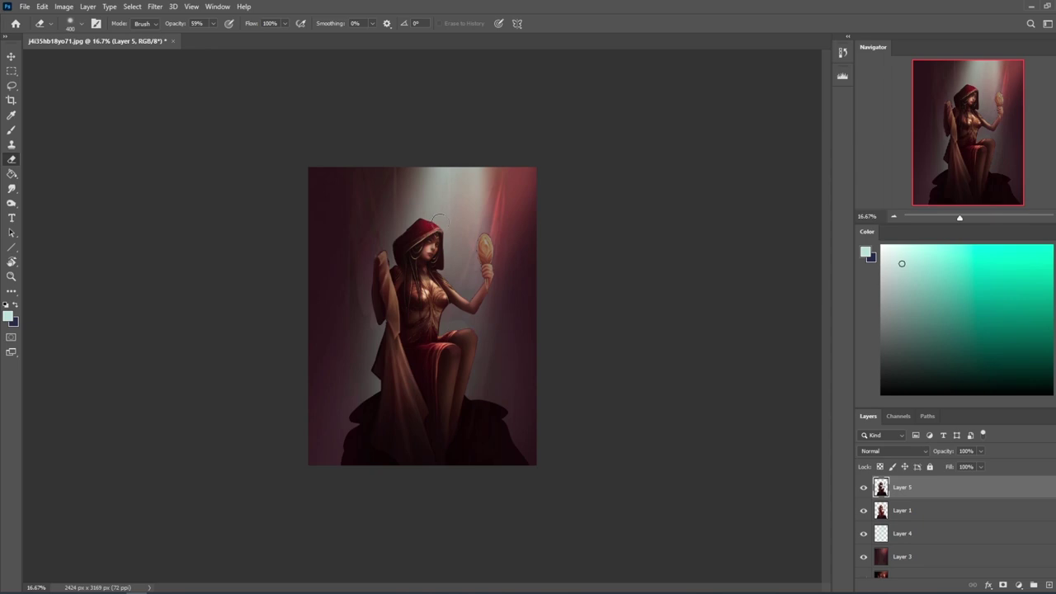
key("bracketright")
key("bracketright")
key("bracketright")
key("bracketright")
key("bracketright")
key("bracketright")
Compare the relit figure with the earlier versions by toggling the visibility of Layer 5 and Layer 1.
left_click(864, 487)
left_click(863, 489)
left_click(864, 488)
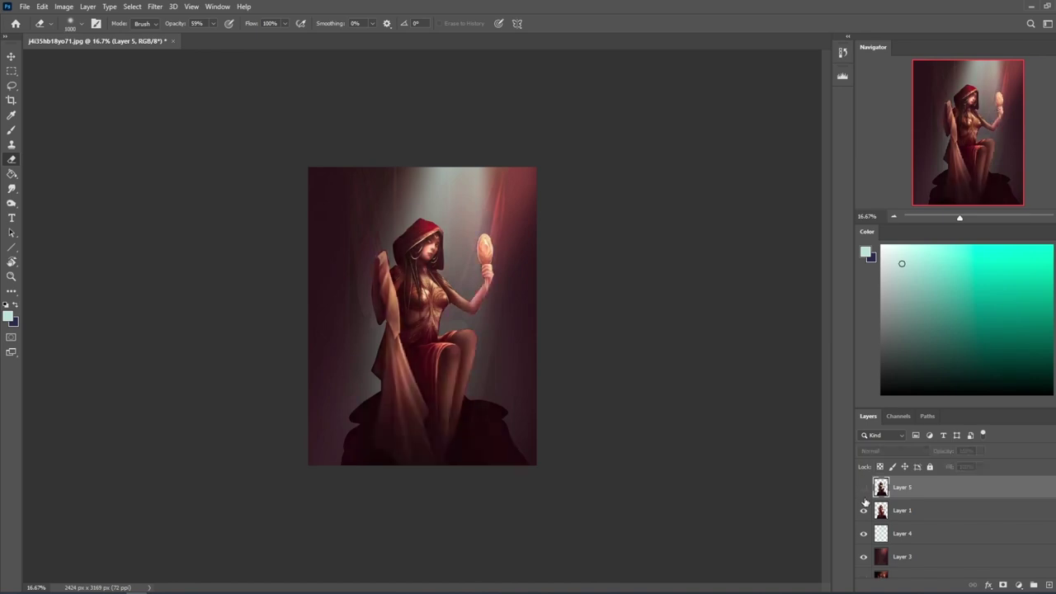
left_click(864, 509)
left_click(864, 510)
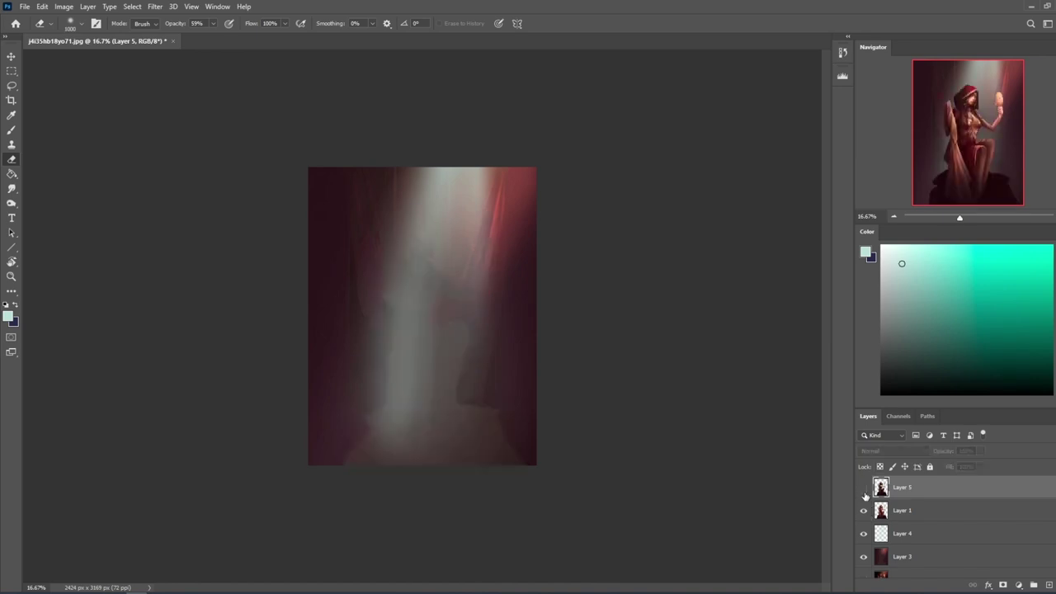
left_click(864, 489)
left_click(864, 488)
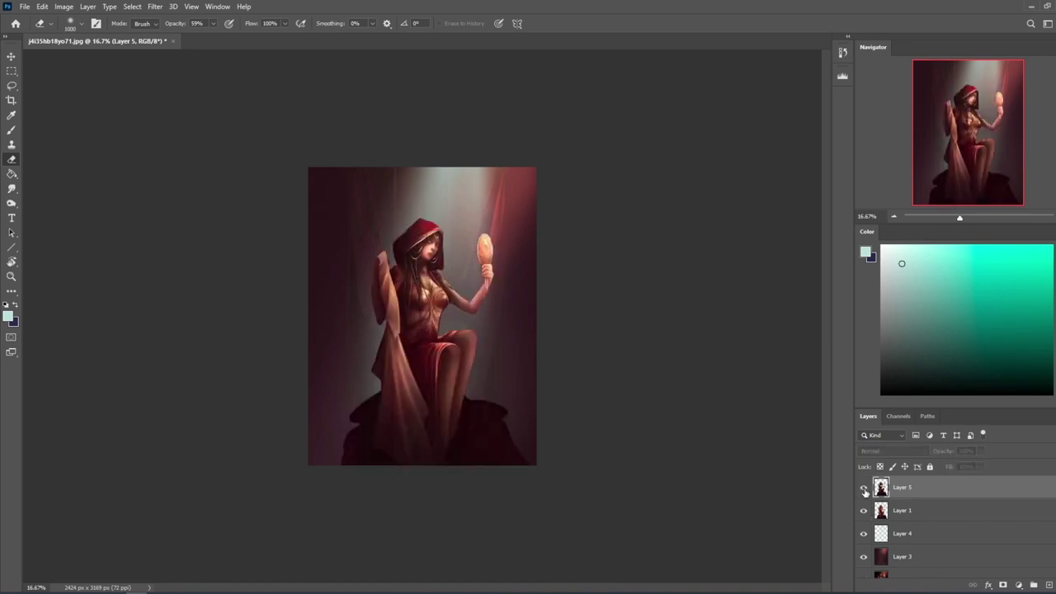
left_click(864, 488)
Erase more of the darkened layer over the knees with a 400 px eraser and merge Layer 5 down into Layer 1.
key("bracketleft")
key("bracketleft")
key("bracketleft")
key("bracketleft")
key("bracketleft")
key("bracketleft")
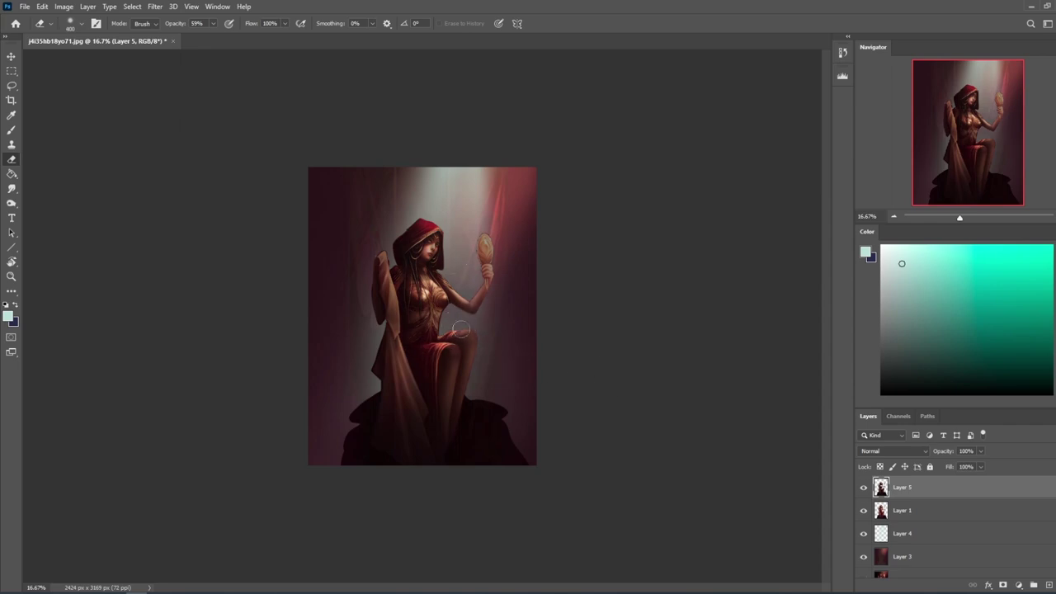
right_click(913, 495)
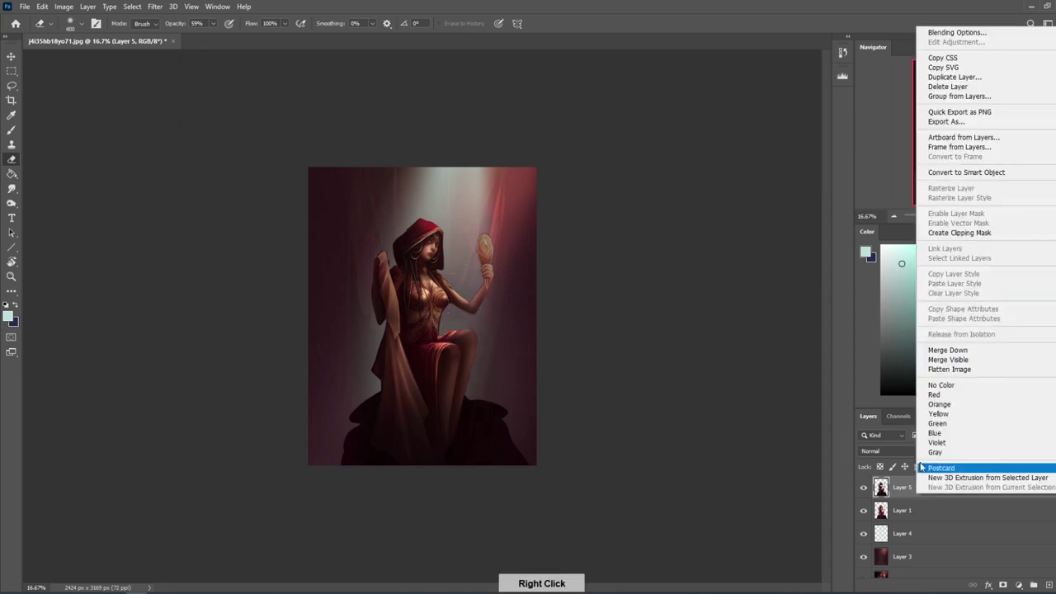
left_click(949, 350)
Enlarge the merged figure slightly with Free Transform and reposition it within the canvas.
key("ctrl+t")
left_click_drag(533, 184, 559, 160)
left_click_drag(495, 286, 476, 336)
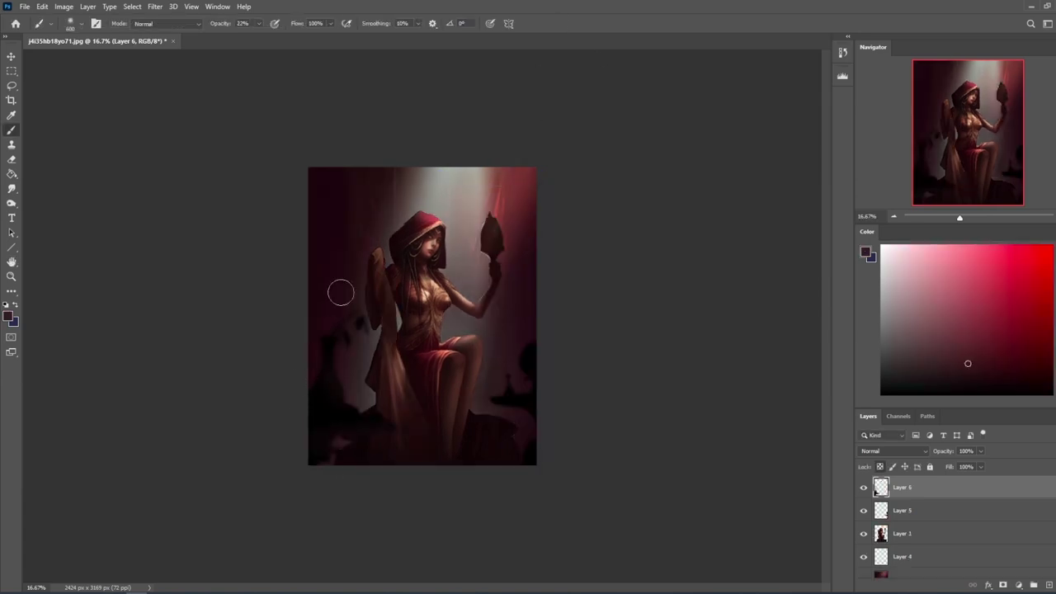
Lock Layer 5's transparent pixels and shade its round silhouette at the canvas's right edge with sampled greys at 22% brush opacity.
left_click(511, 338, "alt")
left_click(536, 357)
left_click(468, 355, "alt")
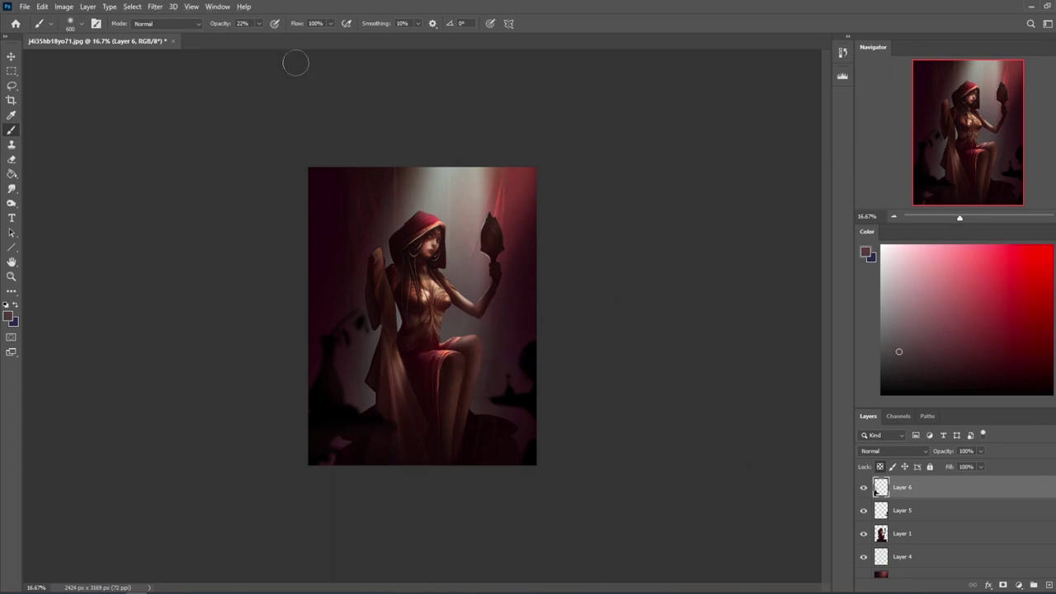
left_click(898, 510)
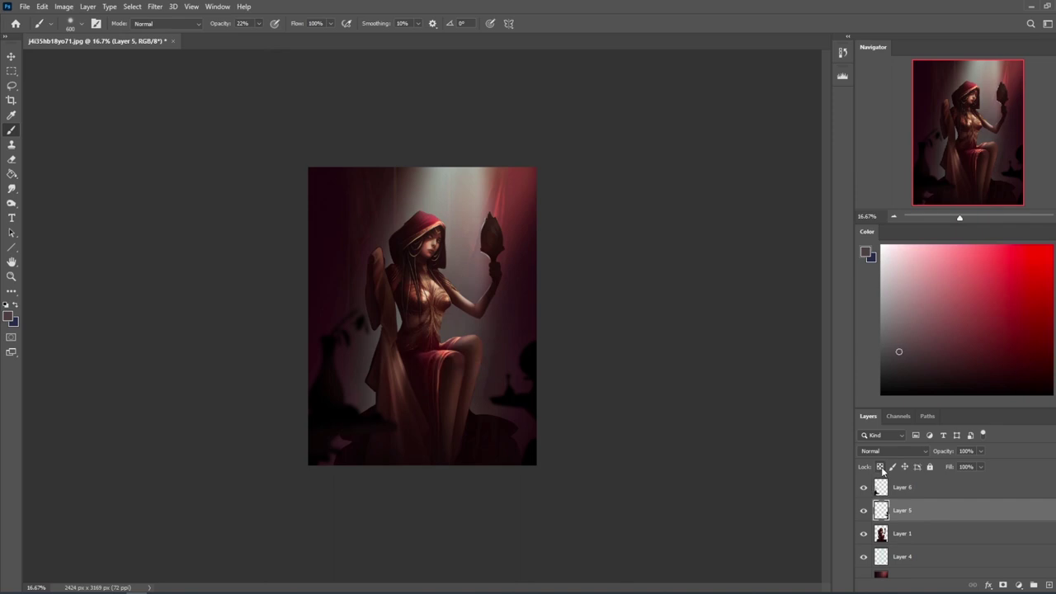
left_click(882, 469)
left_click_drag(522, 365, 536, 361)
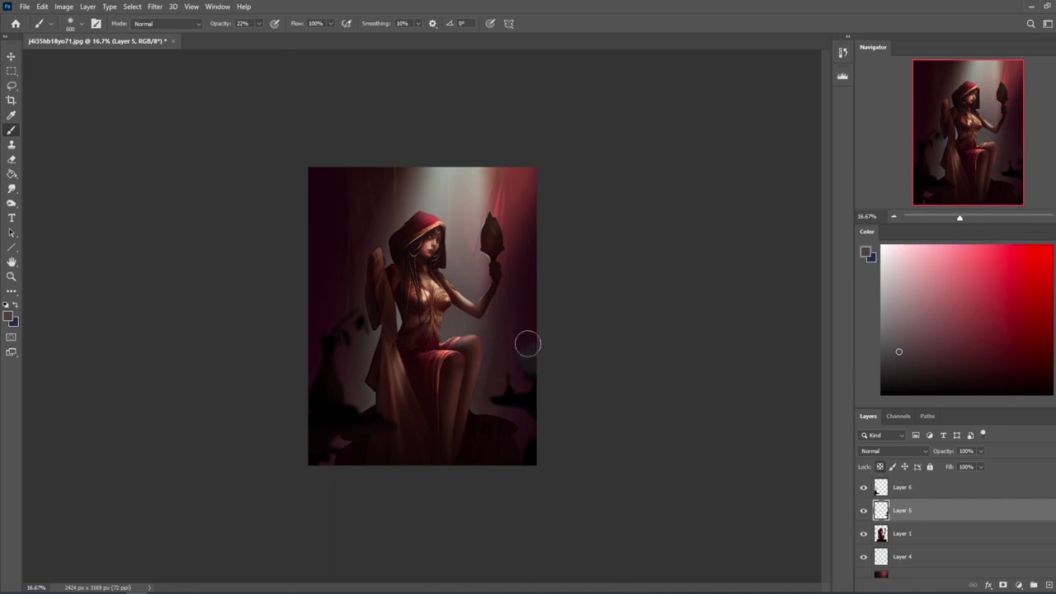
left_click_drag(532, 337, 517, 355)
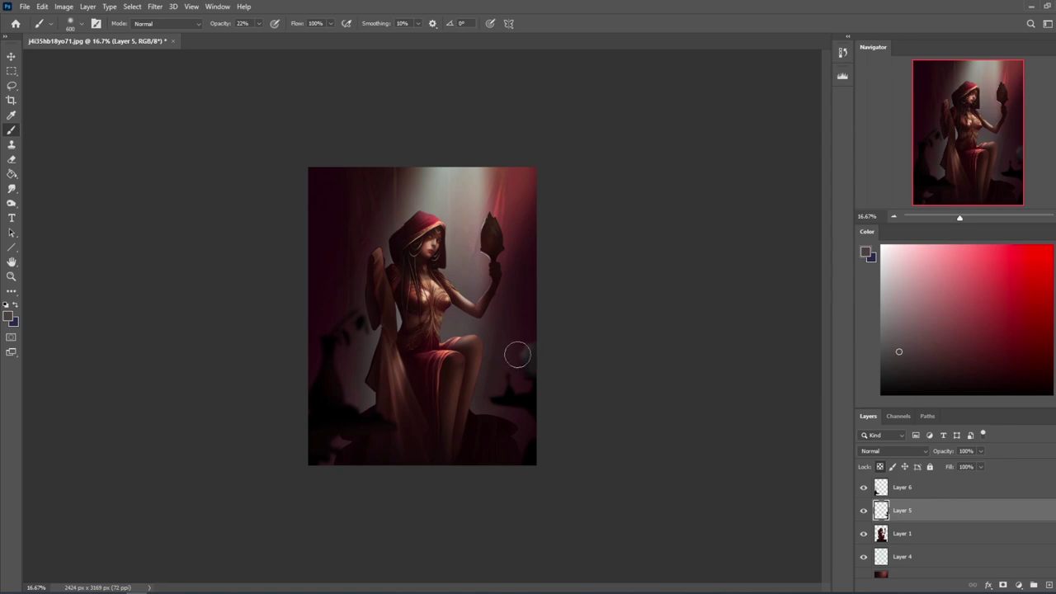
left_click(472, 209, "alt")
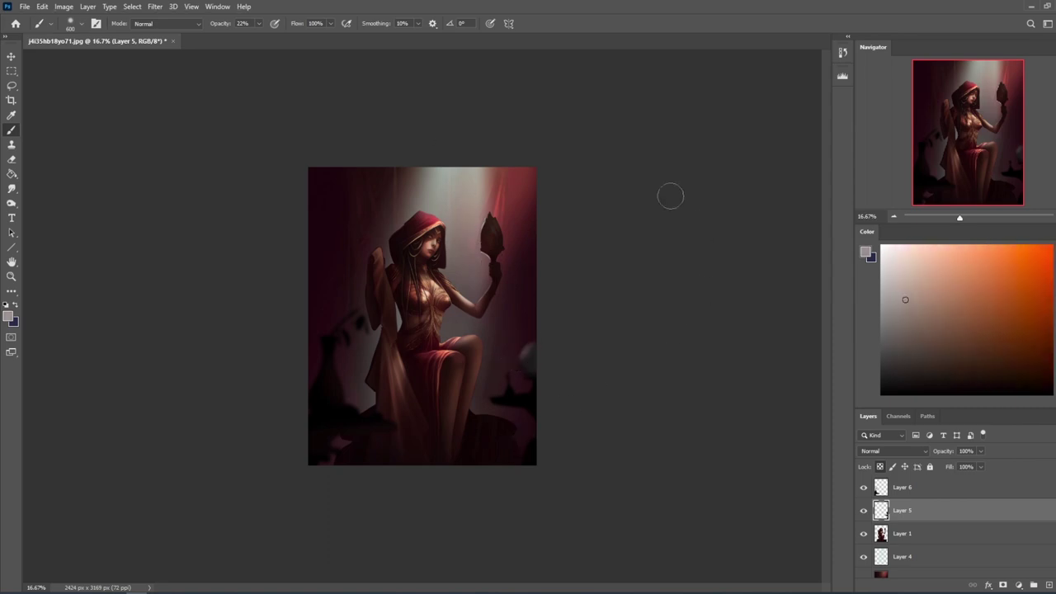
left_click(537, 377, "alt")
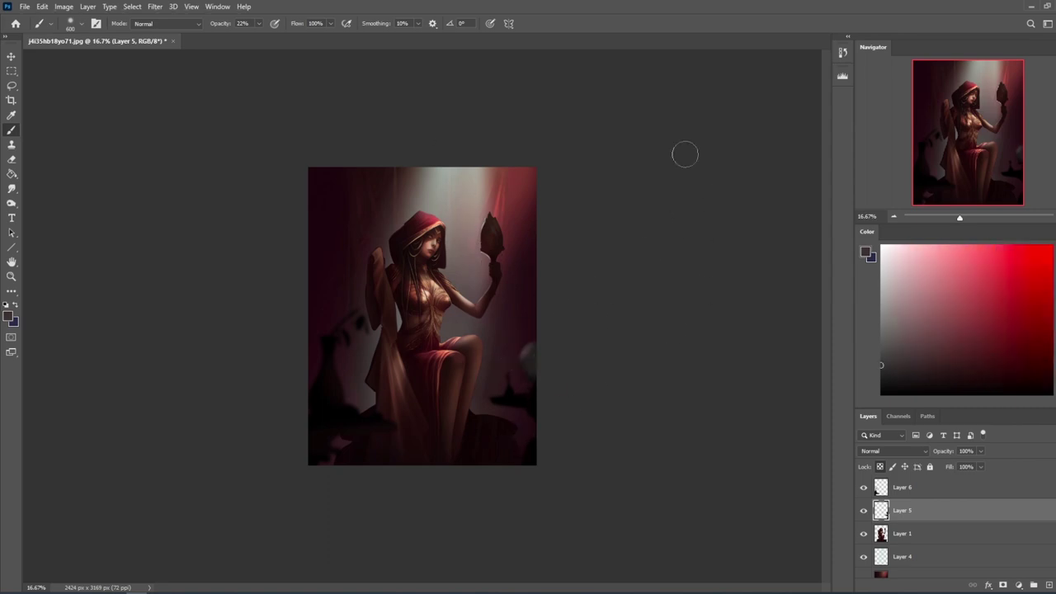
left_click(522, 430, "alt")
Lighten the edge of the small candle-like silhouette on Layer 5 with a smaller brush and a grey sampled from the light beam.
key("bracketleft")
key("bracketleft")
key("bracketleft")
key("bracketleft")
left_click(462, 211, "alt")
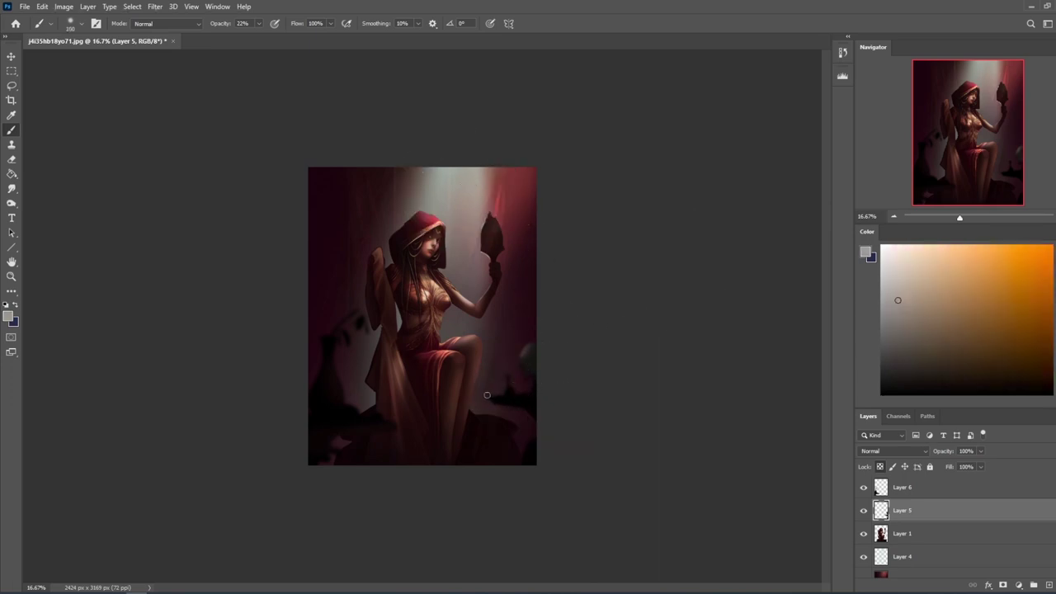
left_click_drag(486, 396, 473, 397)
left_click(534, 433, "alt")
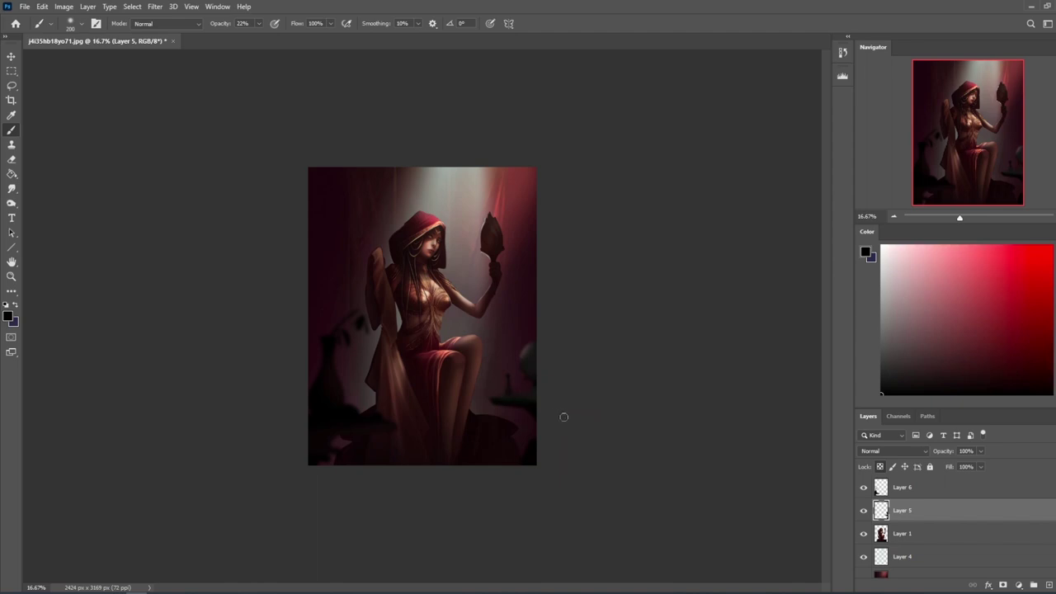
Enlarge the brush and tint the round silhouette on Layer 5 with dark red sampled from the painting.
key("bracketright")
key("bracketright")
key("bracketright")
key("bracketright")
key("bracketright")
key("bracketright")
key("bracketright")
key("bracketright")
left_click(507, 252, "alt")
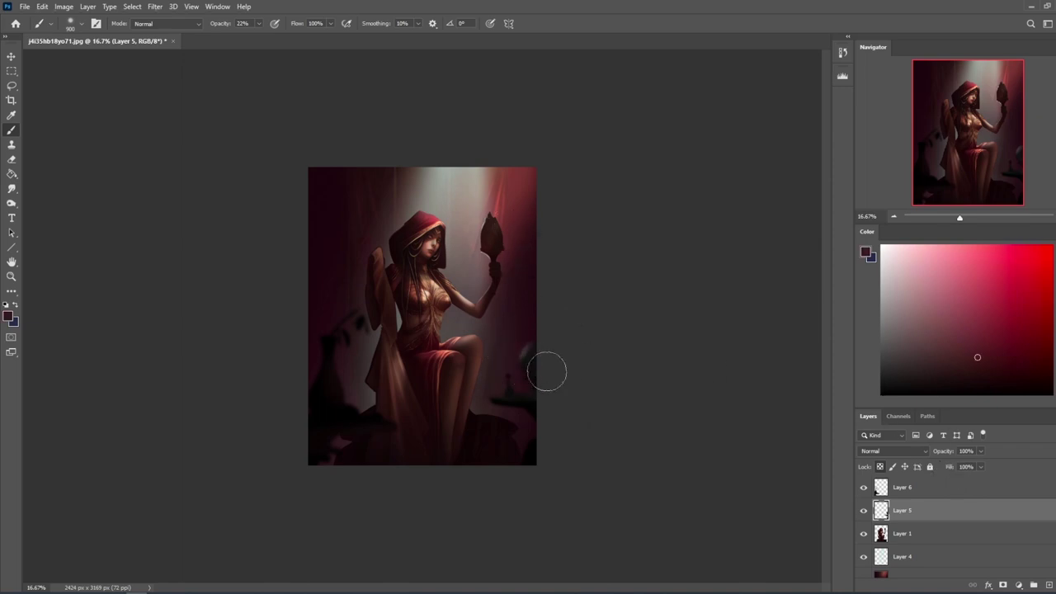
left_click_drag(547, 364, 523, 371)
Try lassoing tapering strips across the upper-left corner on a new layer and filling them with grey sampled from the beam.
key("ctrl+shift+alt+n")
key("l")
mouse_move(457, 144)
left_mouse_down()
mouse_move(267, 174)
mouse_move(281, 134)
mouse_move(418, 114)
mouse_move(313, 183)
mouse_move(259, 163)
mouse_move(320, 114)
mouse_move(373, 171)
mouse_move(395, 168)
mouse_move(276, 223)
left_mouse_up()
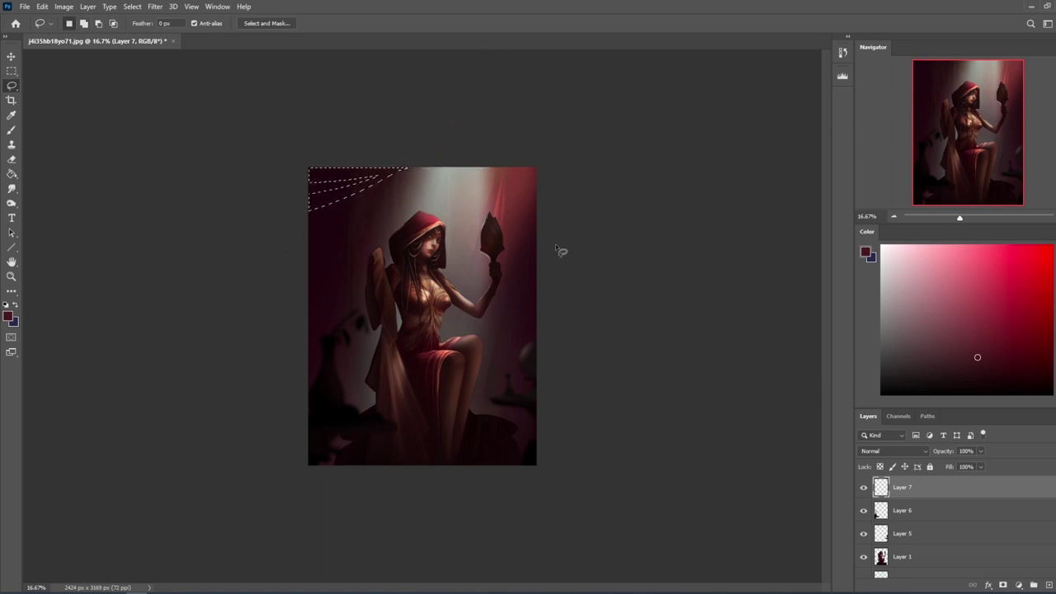
key("g")
left_click(435, 173, "alt")
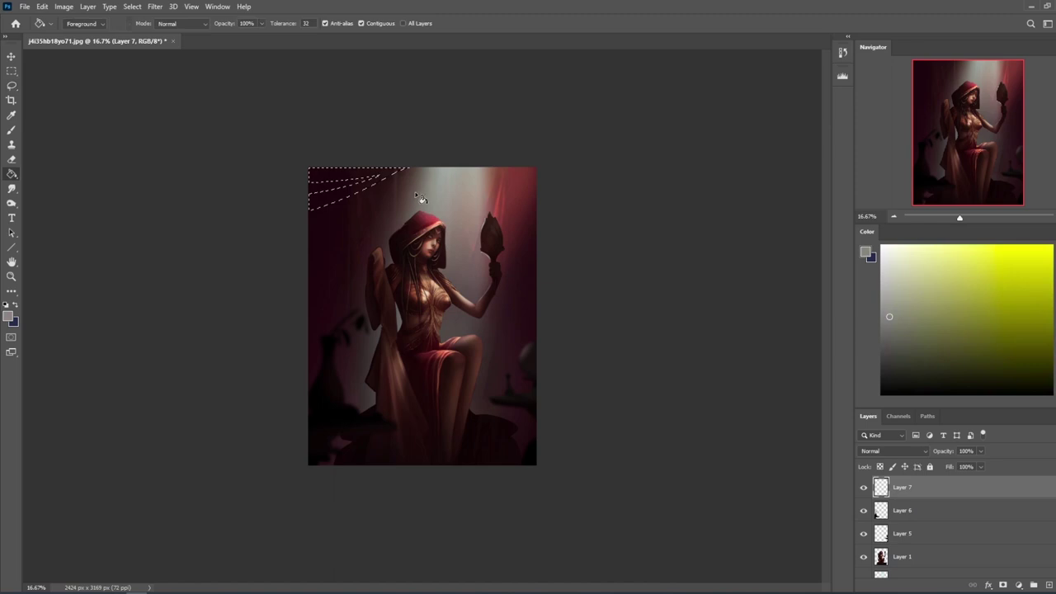
left_click(355, 178)
Try the grey strips at 18% Fill without a selection, restore the Fill and delete their layer.
left_click(981, 467)
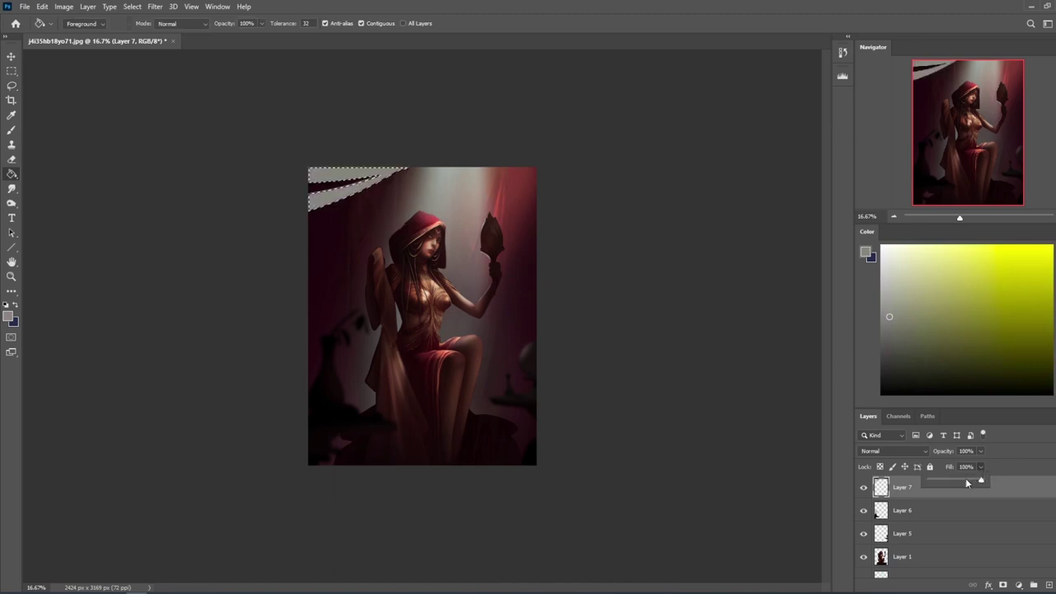
left_click_drag(982, 480, 941, 486)
key("ctrl+d")
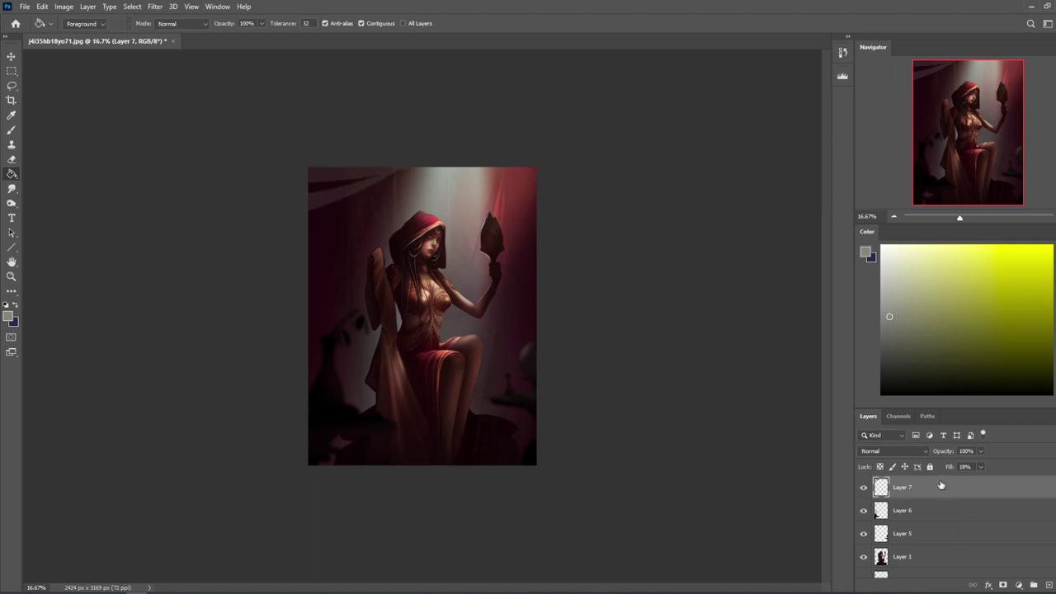
left_click(982, 467)
left_click_drag(978, 482, 981, 480)
left_click(1055, 585)
Fill a lassoed curved drape in the upper-left corner with sampled red on a new layer and lower its Fill to 16%.
left_click(1049, 585)
key("b")
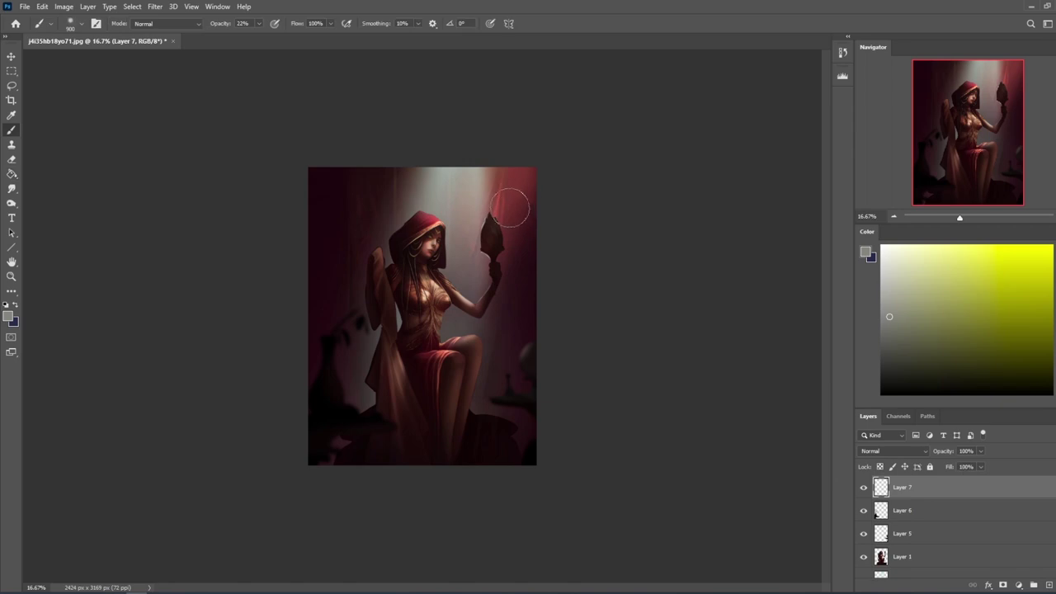
left_click(505, 198, "alt")
key("l")
mouse_move(478, 158)
left_mouse_down()
mouse_move(266, 212)
mouse_move(250, 174)
mouse_move(248, 189)
mouse_move(388, 146)
left_mouse_up()
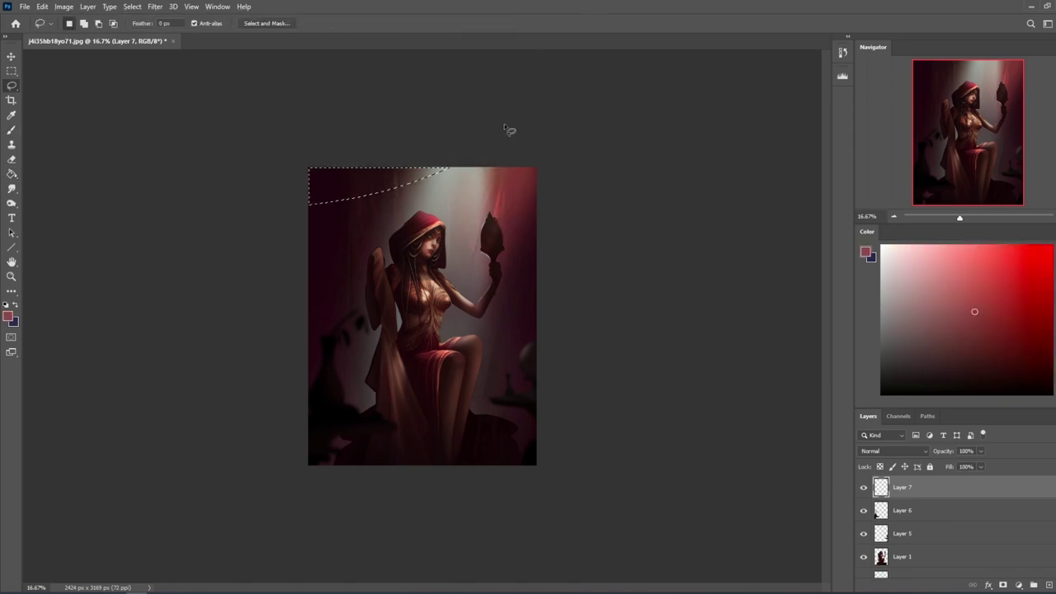
key("g")
left_click(389, 181)
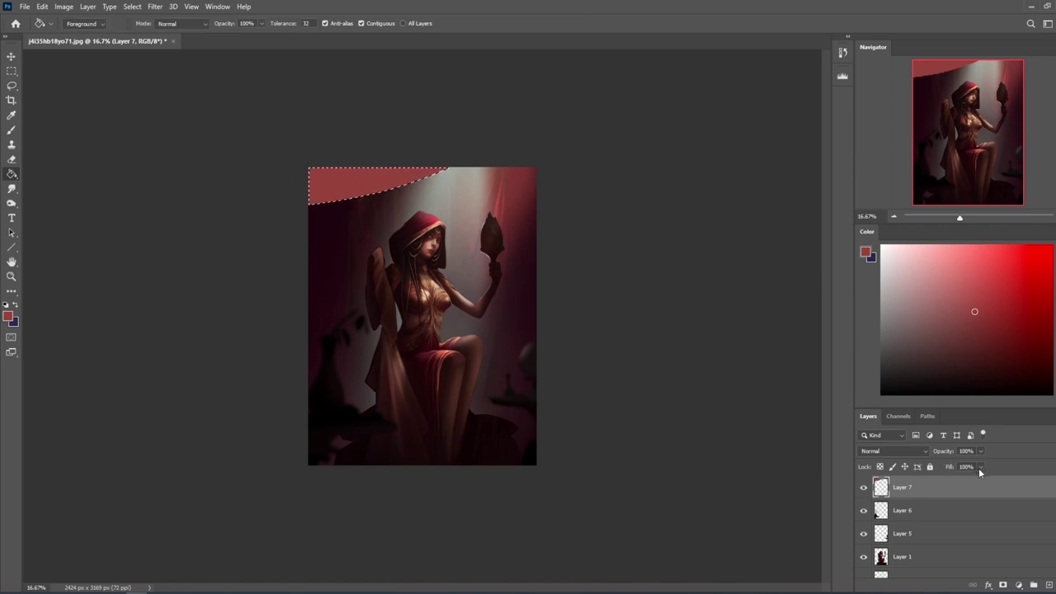
left_click_drag(980, 468, 942, 485)
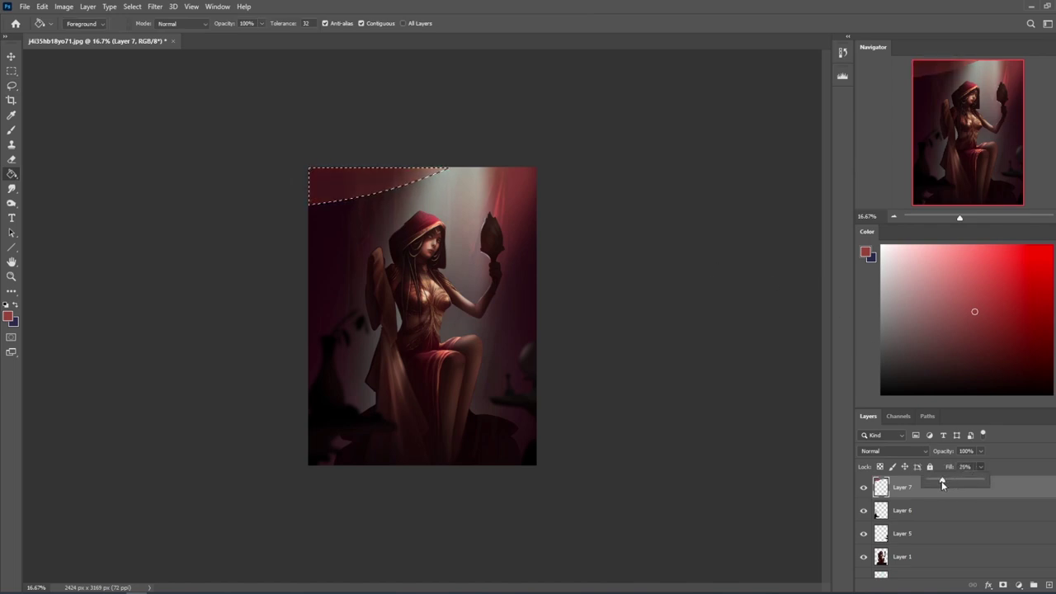
Lasso a slanted overlapping drape fold in the upper-left corner on a new layer and brush red inside it at 22% opacity.
left_click(1048, 585)
key("l")
key("m")
right_click(444, 241)
left_click(464, 249)
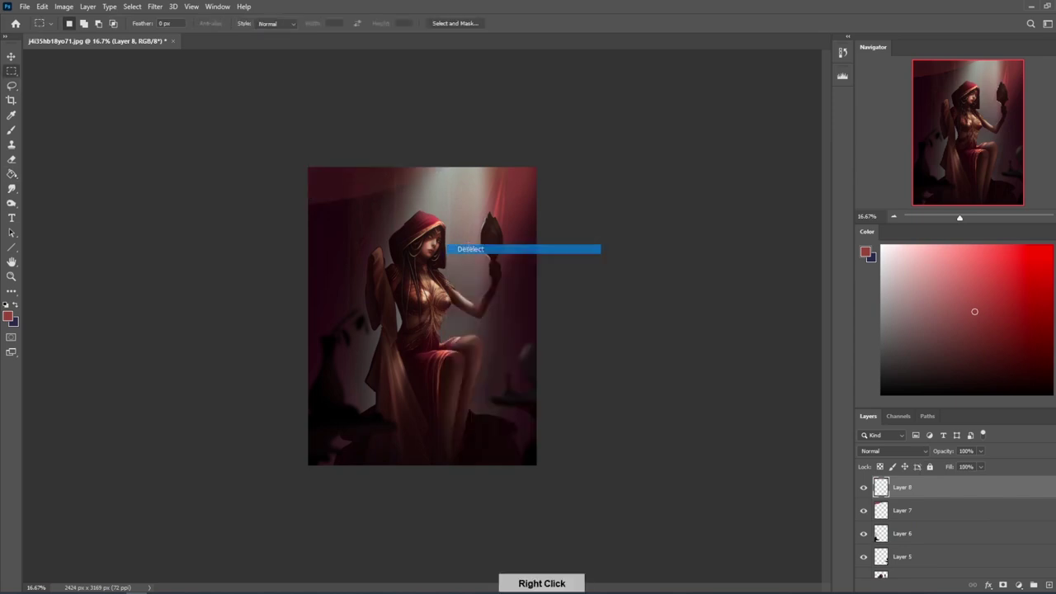
key("b")
key("l")
mouse_move(464, 162)
left_mouse_down()
mouse_move(371, 213)
mouse_move(254, 219)
mouse_move(494, 128)
mouse_move(487, 141)
left_mouse_up()
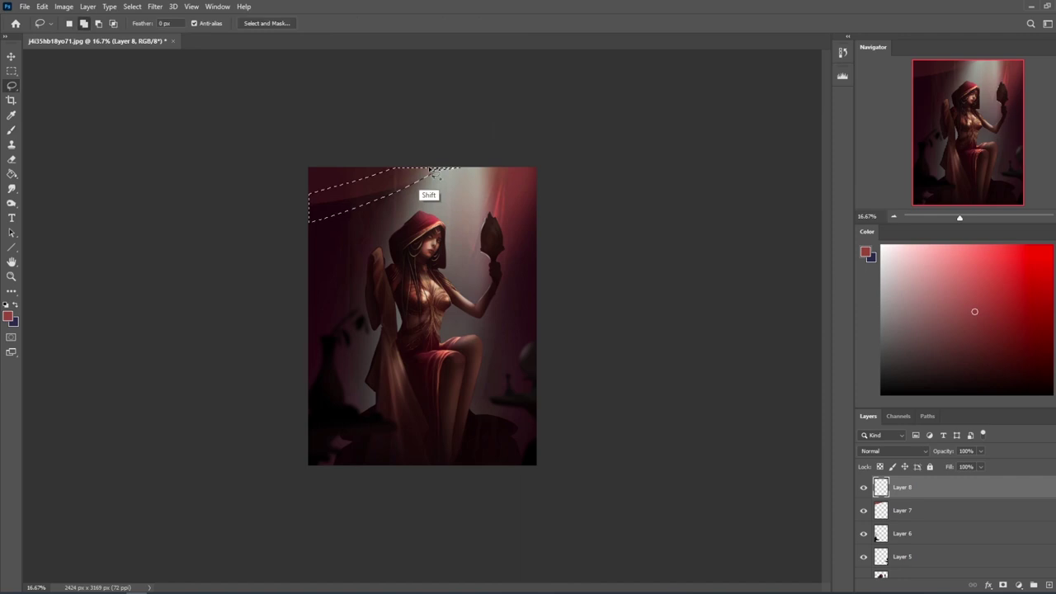
key("b")
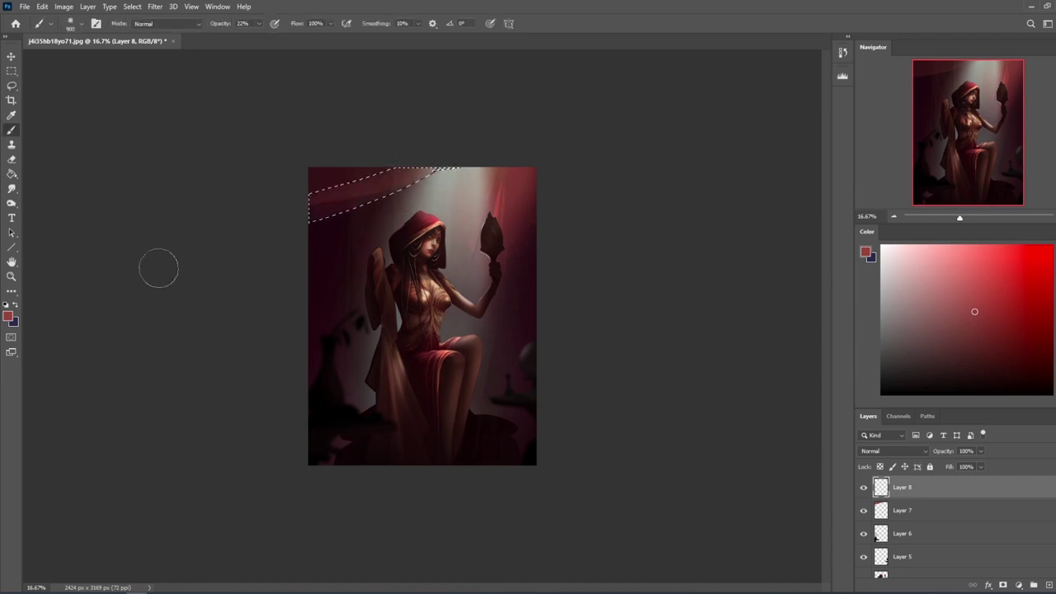
mouse_move(372, 202)
left_mouse_down()
mouse_move(513, 179)
mouse_move(256, 195)
mouse_move(465, 151)
mouse_move(547, 154)
left_mouse_up()
Lasso a narrow curved fold along the upper part of the drape and brush red inside it with the selection outline hidden.
key("l")
key("ctrl+d")
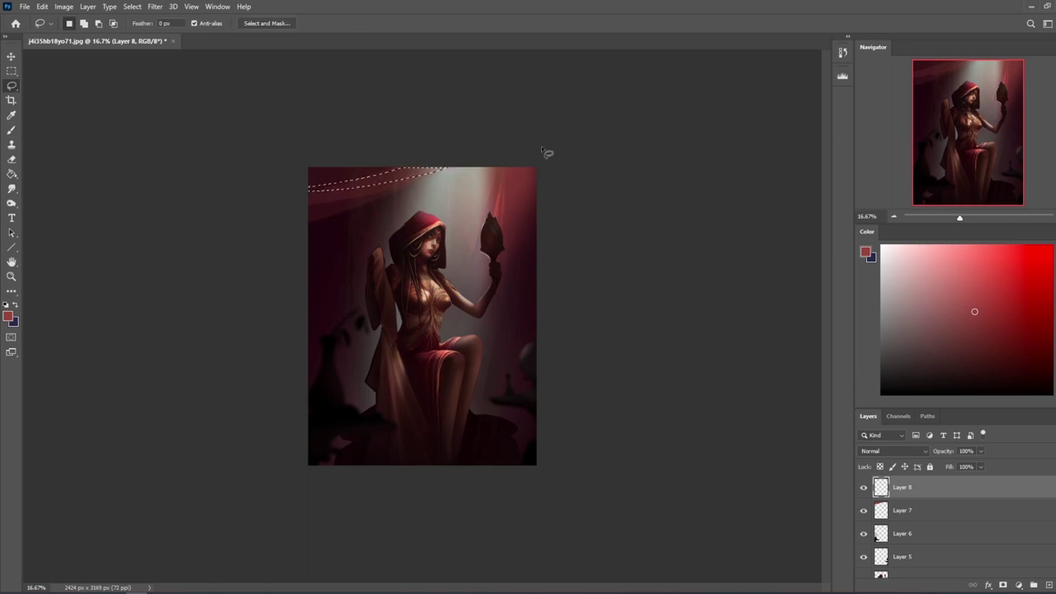
key("ctrl")
key("ctrl+h")
key("b")
mouse_move(436, 159)
left_mouse_down()
mouse_move(177, 194)
mouse_move(425, 164)
mouse_move(322, 144)
left_mouse_up()
Deselect the fold and merge Layer 8 down into Layer 7.
key("m")
right_click(477, 216)
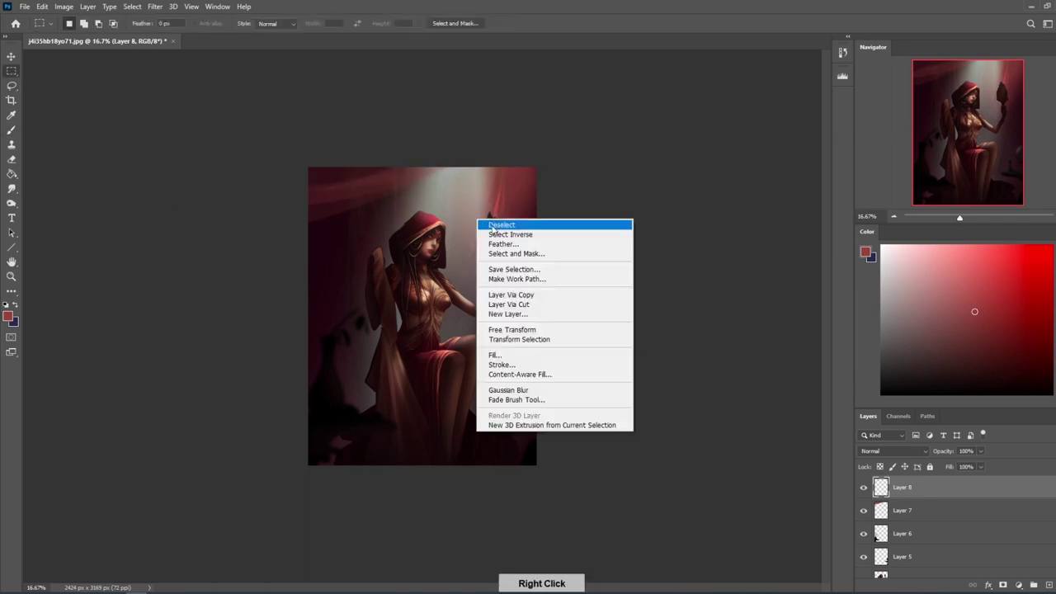
left_click(502, 226)
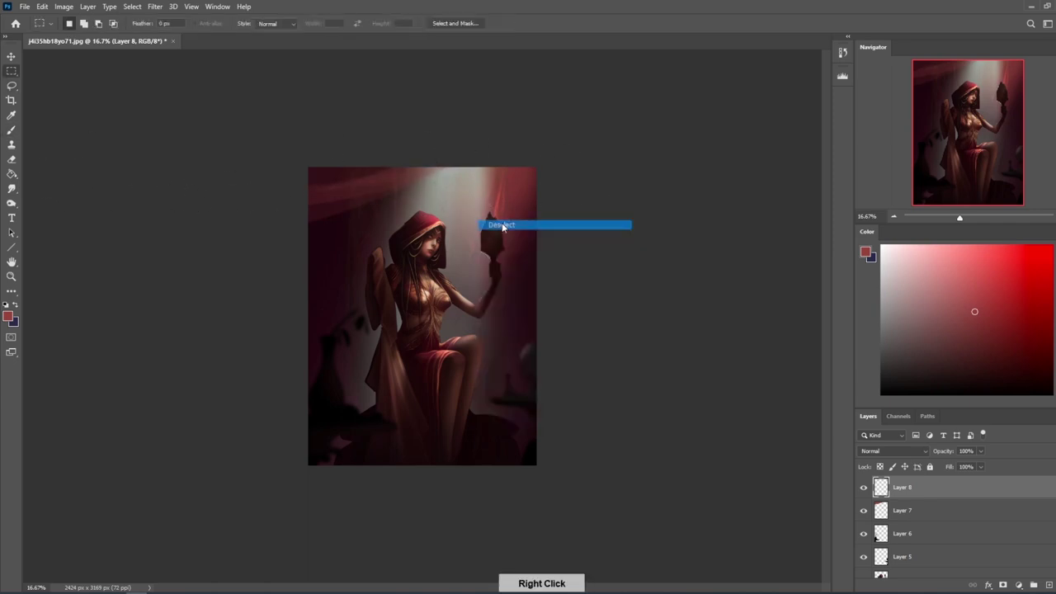
right_click(909, 487)
left_click(941, 339)
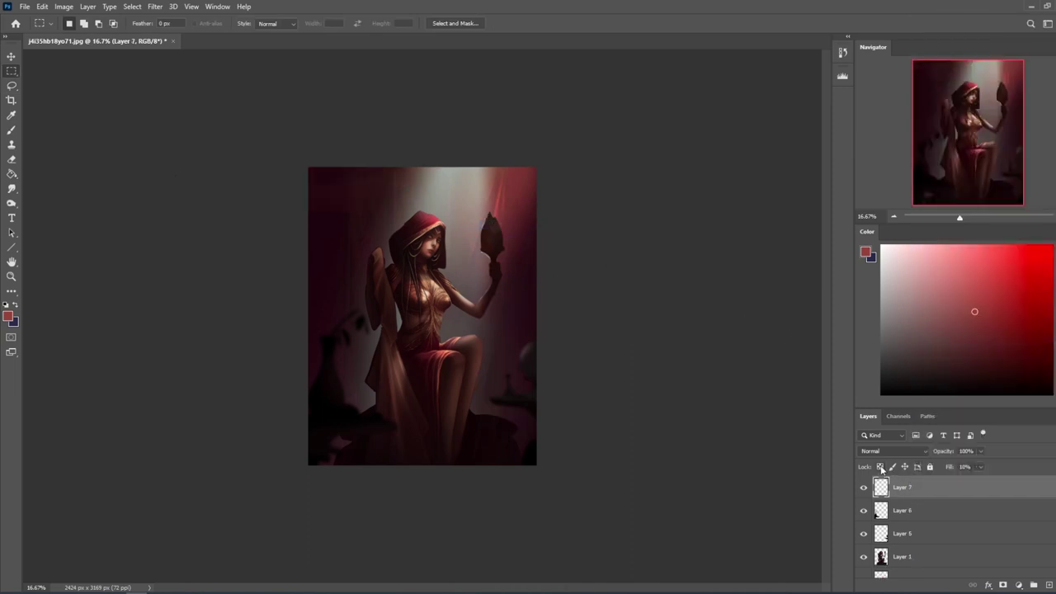
Raise Layer 7's Fill to 100% and brush pale cyan light over the drape with an enlarged brush at 22% opacity.
left_click(981, 467)
left_click_drag(974, 480, 1050, 486)
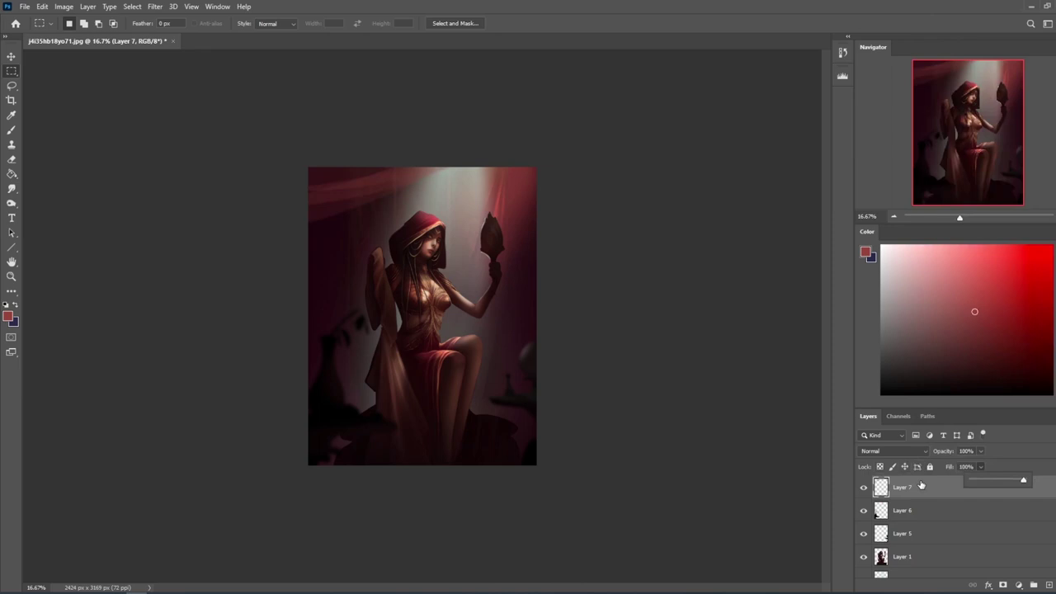
key("b")
left_click(443, 171, "alt")
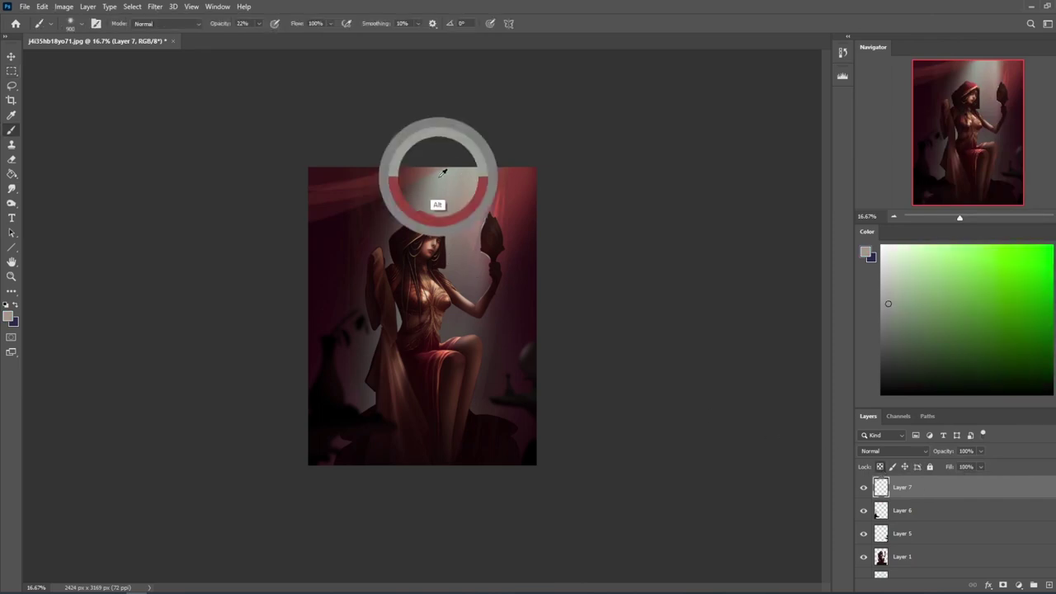
left_click_drag(1055, 357, 1054, 334)
left_click(908, 245)
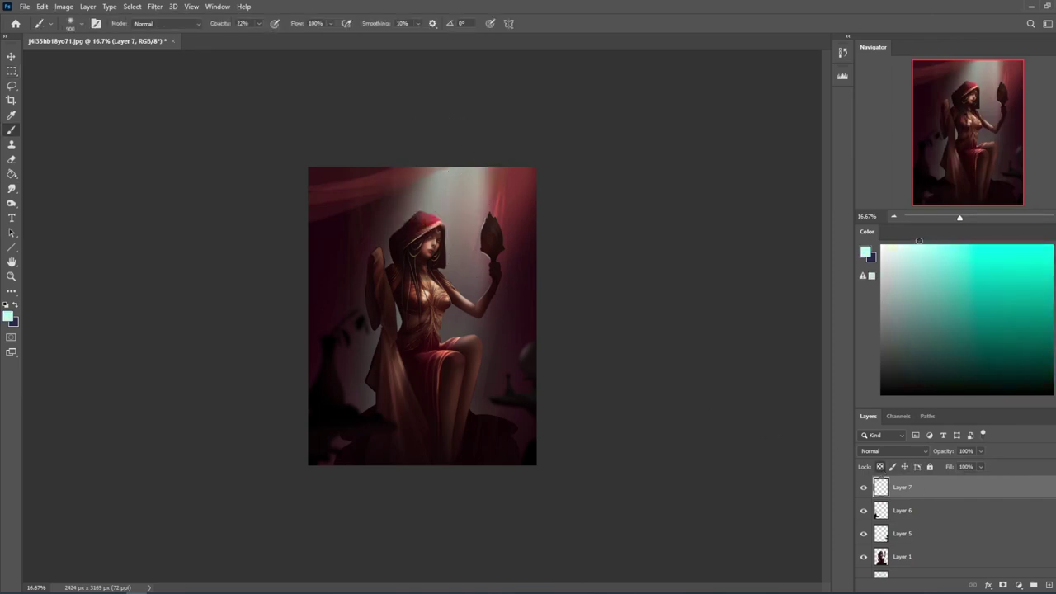
key("bracketright")
key("bracketright")
key("bracketright")
key("bracketright")
key("bracketright")
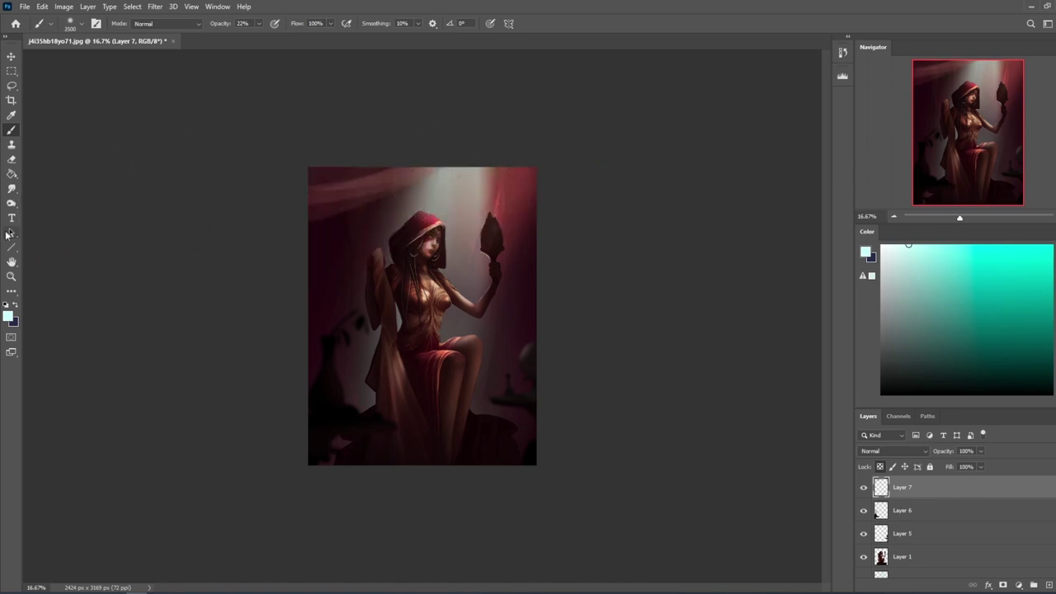
Unlock the transparent pixels of Layer 7 and open the list of filters.
key("m")
right_click(409, 226)
left_click(618, 175)
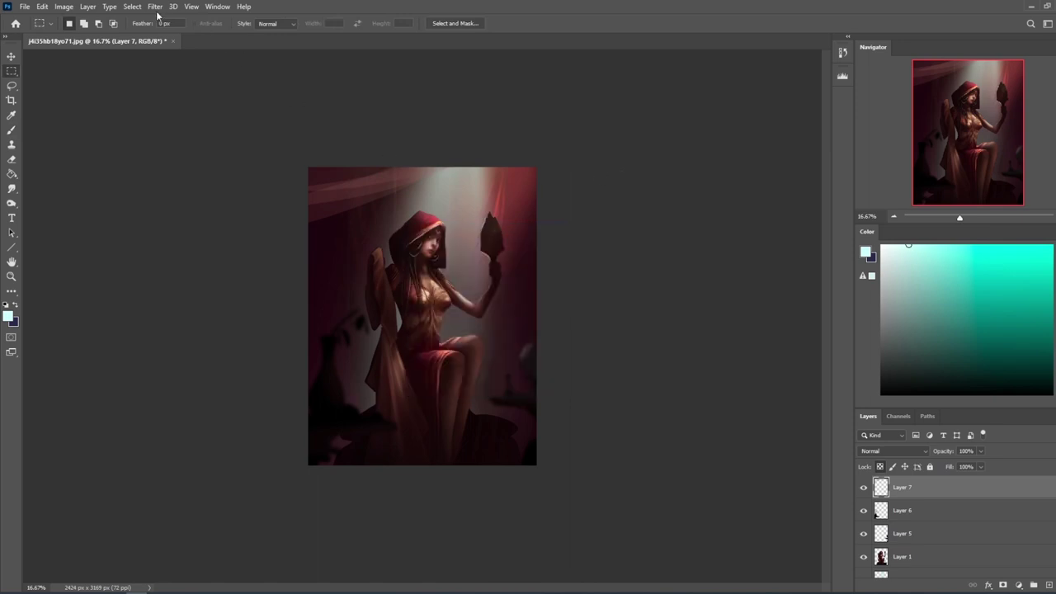
left_click(156, 10)
left_click(879, 468)
left_click(155, 6)
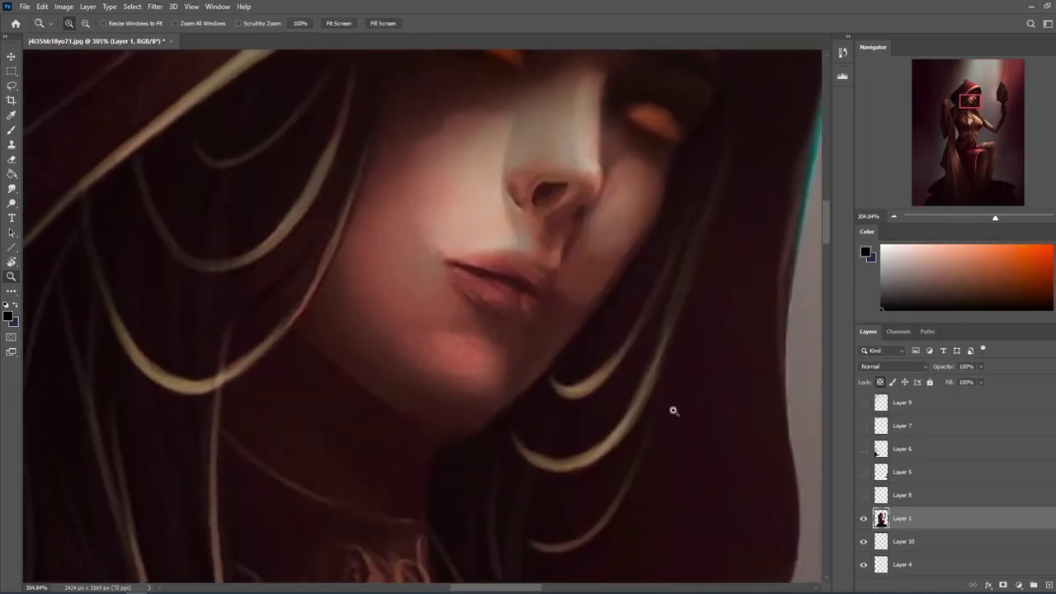
Darken the corner of the woman's mouth on Layer 1 with a small brush in a sampled dark colour at 100% opacity.
key("r")
mouse_move(673, 410)
left_mouse_down()
mouse_move(681, 325)
mouse_move(575, 271)
left_mouse_up()
key("space")
left_click_drag(550, 332, 537, 368)
key("b")
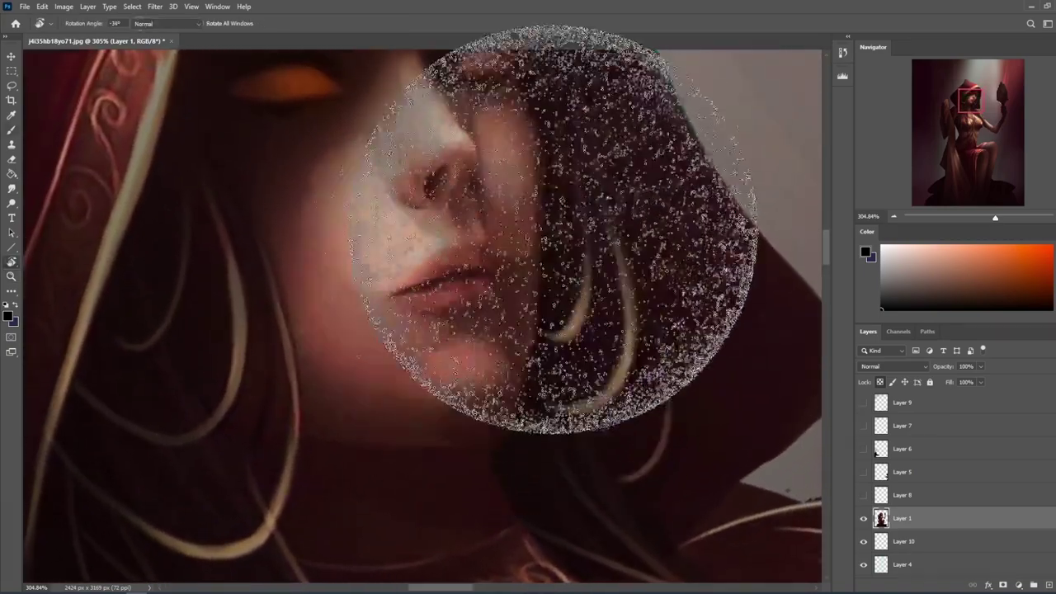
left_click(558, 240, "alt")
key("bracketleft")
key("bracketleft")
key("bracketleft")
key("bracketleft")
key("bracketleft")
key("bracketleft")
key("bracketleft")
key("bracketleft")
key("bracketleft")
key("bracketleft")
key("bracketleft")
key("bracketleft")
key("bracketleft")
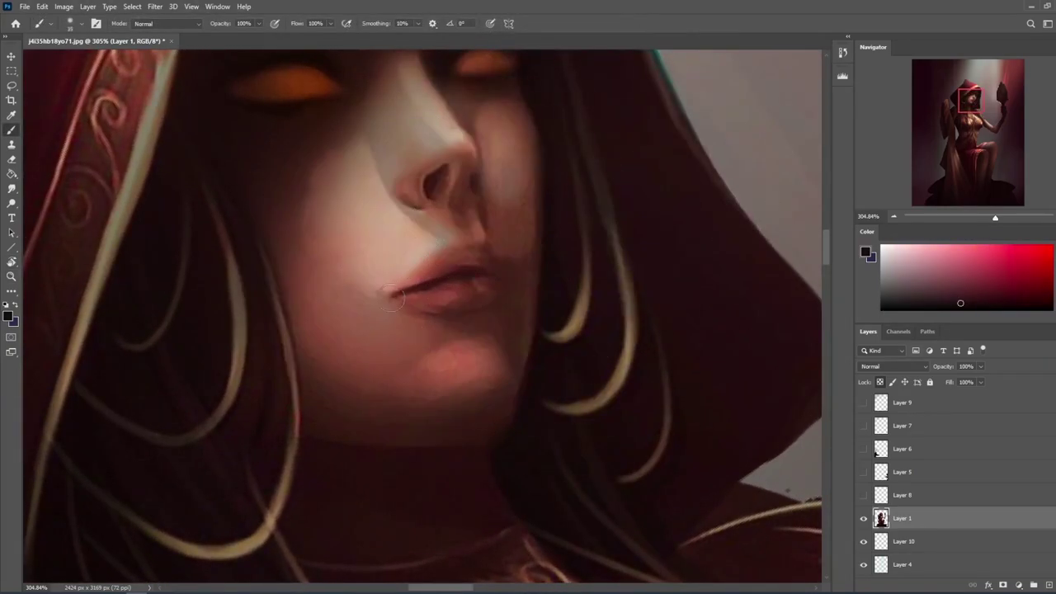
left_click(387, 297)
key("ctrl+1")
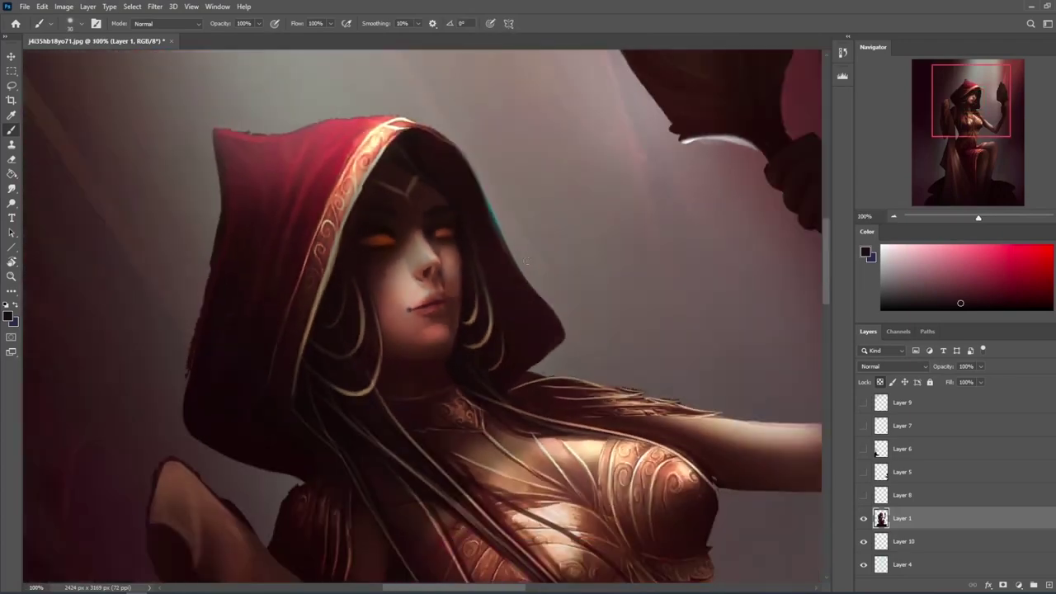
Blend the skin around the mouth corner and lips with sampled face colours, lowering the brush opacity to 38%.
left_click(434, 330, "alt")
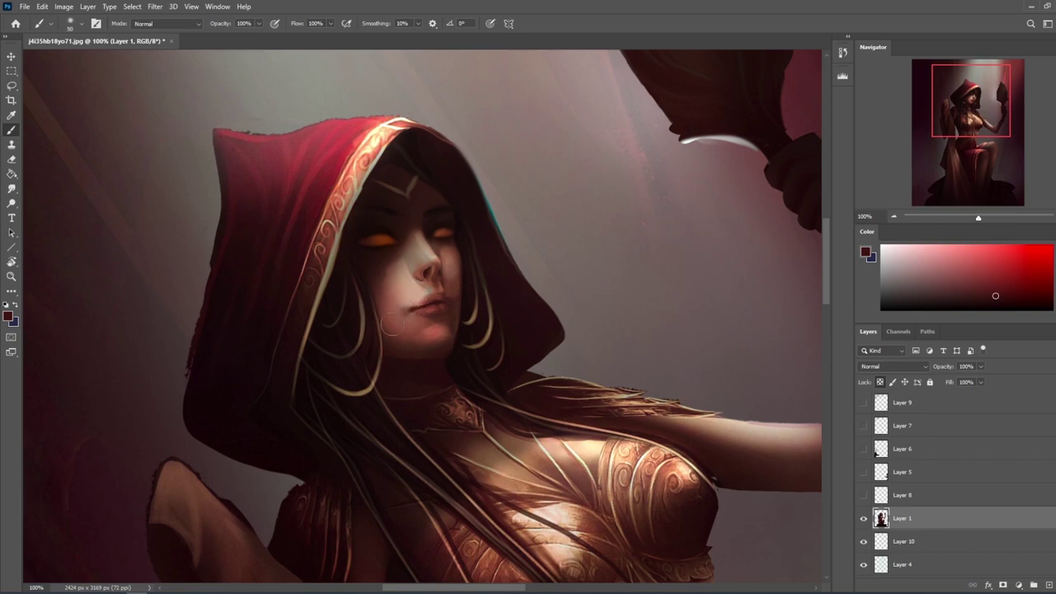
key("bracketright")
left_click_drag(405, 313, 411, 310)
left_click(410, 319, "alt")
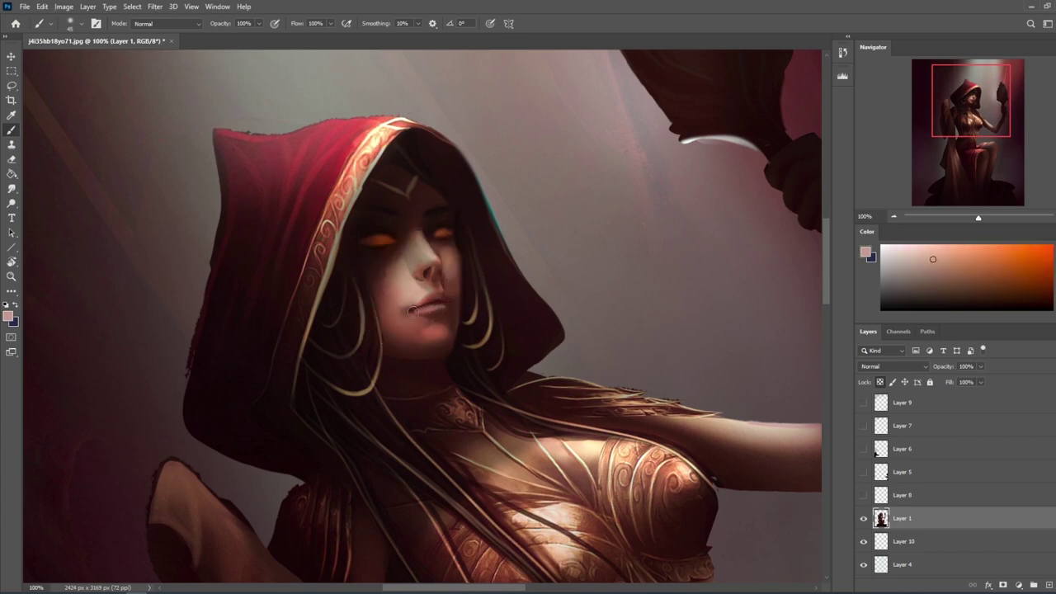
left_click(260, 25)
left_click(227, 36)
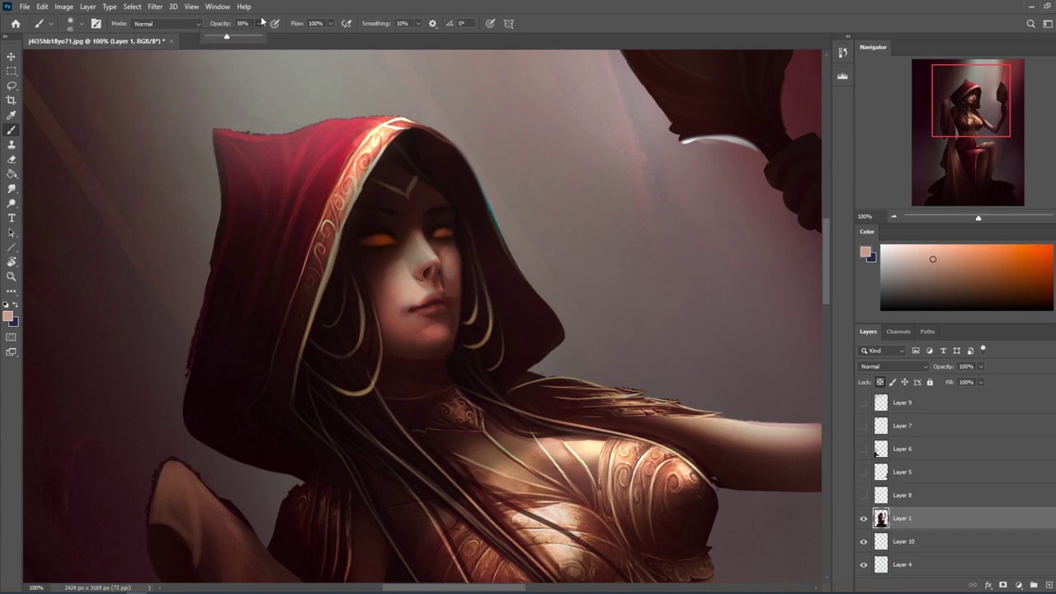
left_click(446, 306)
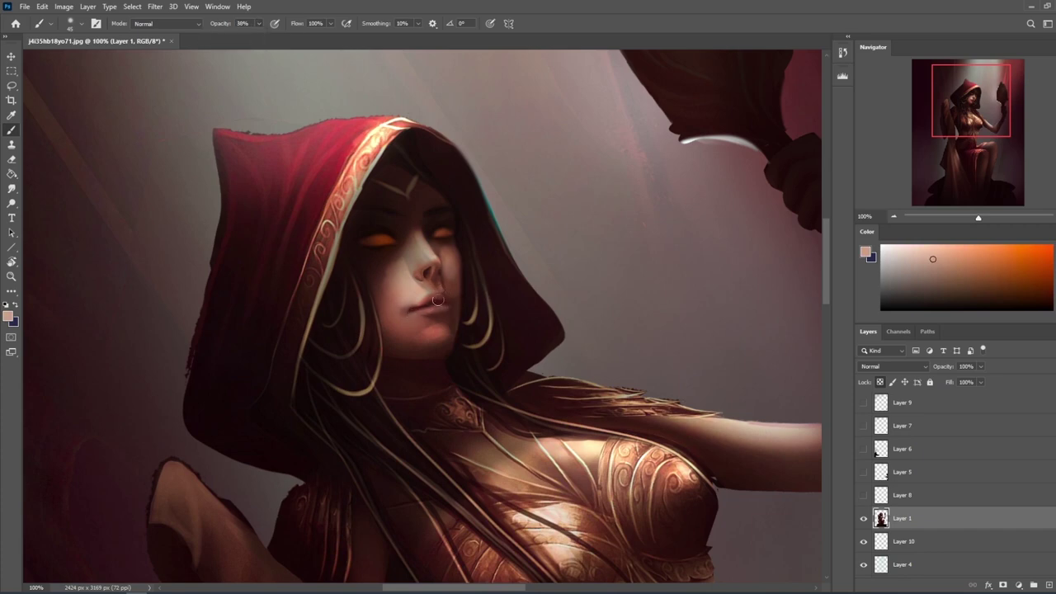
left_click(438, 333, "alt")
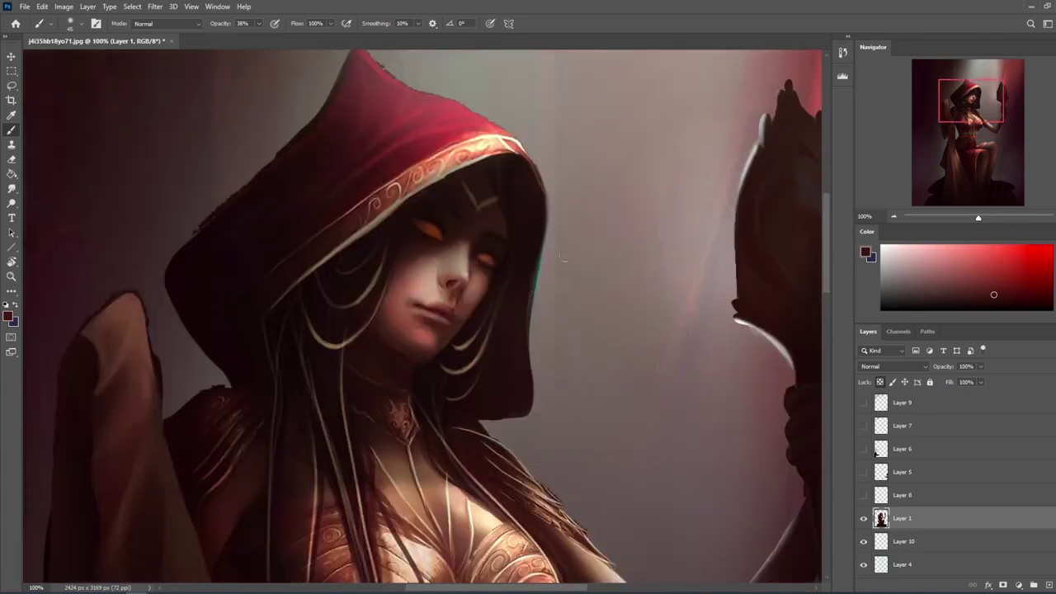
Shade the lower face with an enlarged brush in sampled skin tone, and touch up its darks in deep brown at 88% opacity.
key("]")
key("]")
key("]")
key("]")
key("]")
left_click(433, 289, "alt")
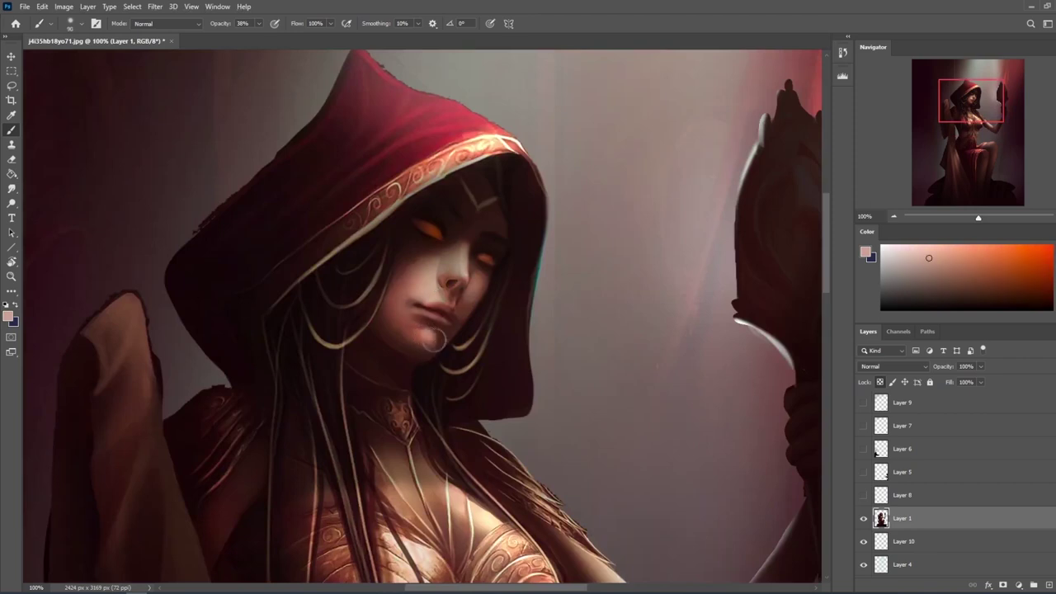
left_click(989, 294)
left_click_drag(258, 23, 285, 37)
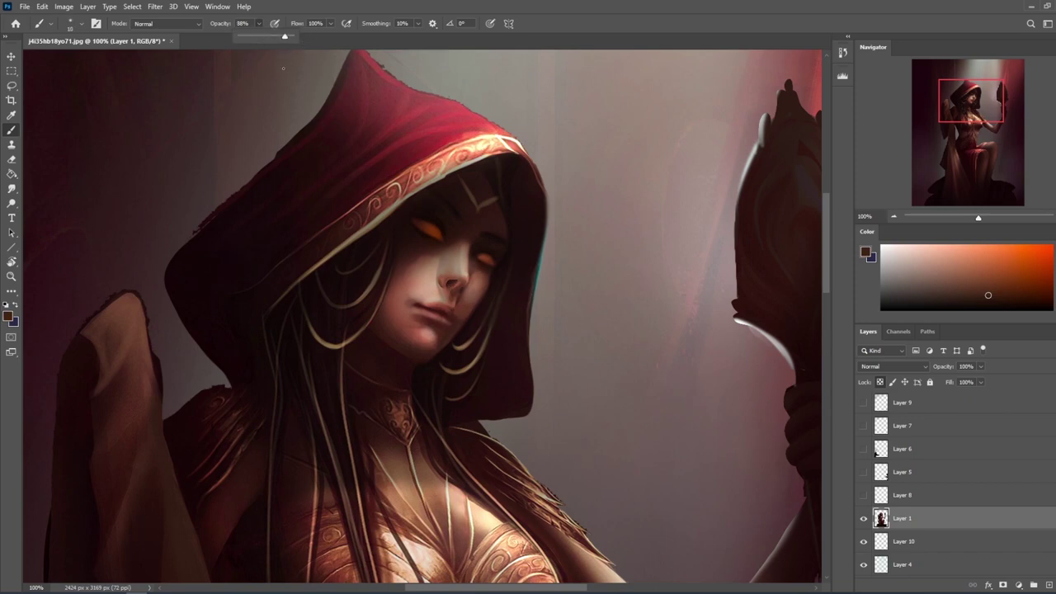
left_click(1009, 297)
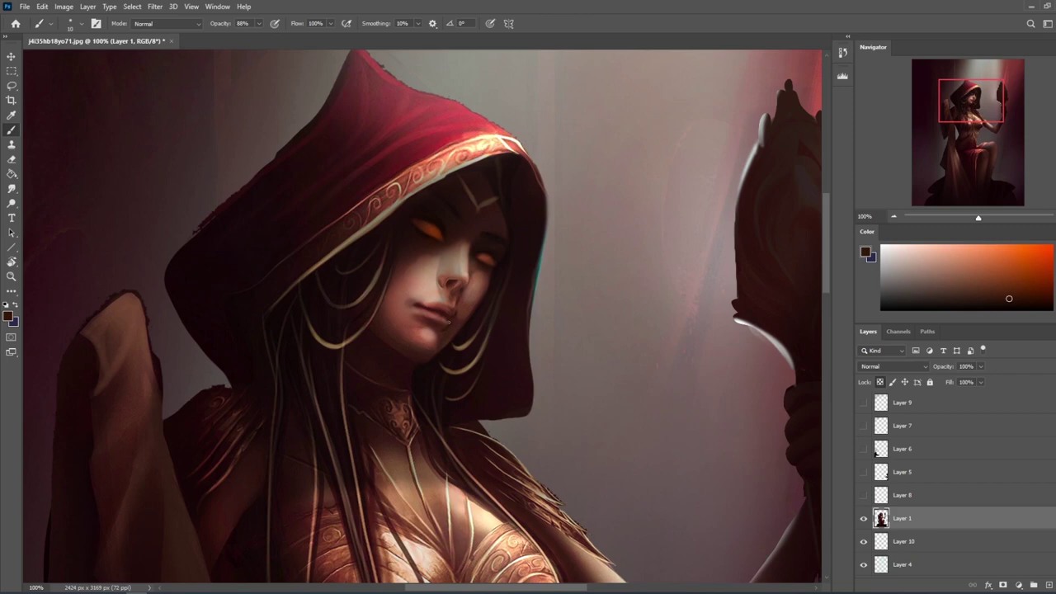
Smudge the figure's details on Layer 1 at 12% strength.
key("ctrl+minus")
key("ctrl+minus")
key("ctrl+minus")
key("ctrl+minus")
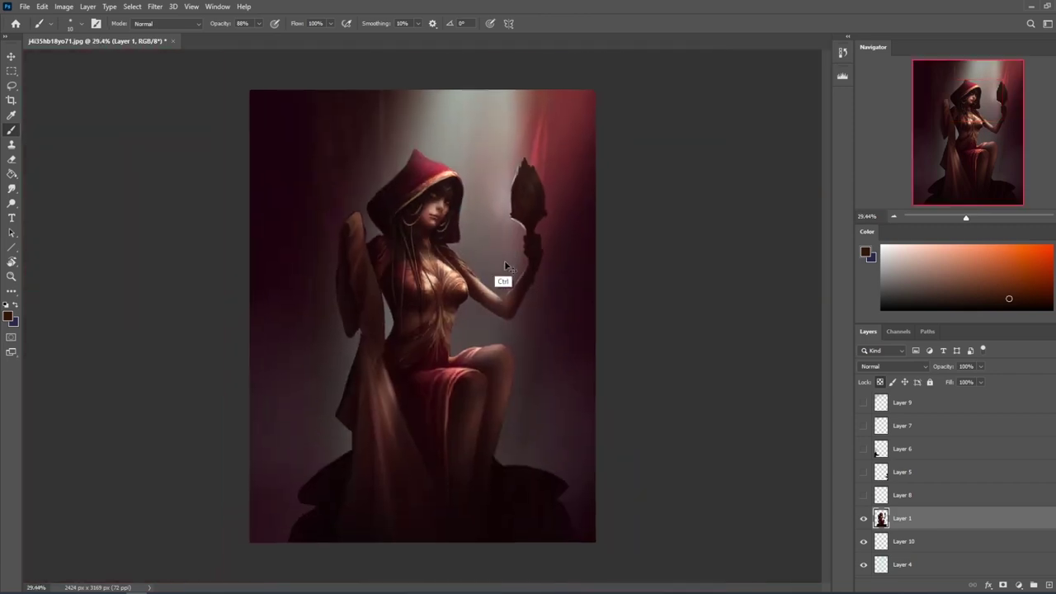
key("ctrl+plus")
key("ctrl+plus")
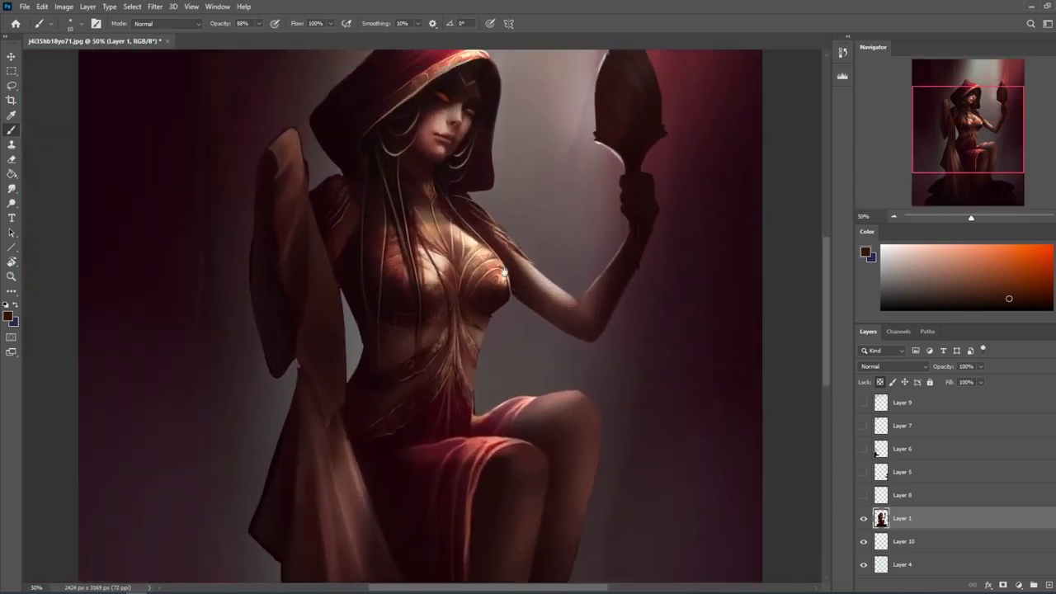
left_click(12, 188)
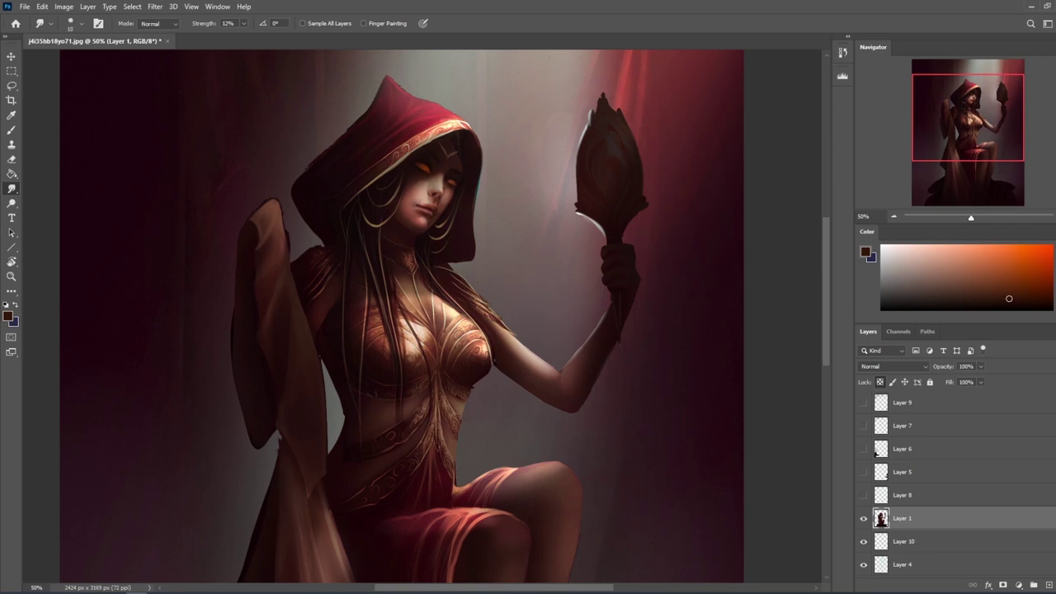
Tint the woman's lips and face with sampled red using an enlarged brush in Color mode at 88% opacity.
key("b")
left_click(635, 132, "alt")
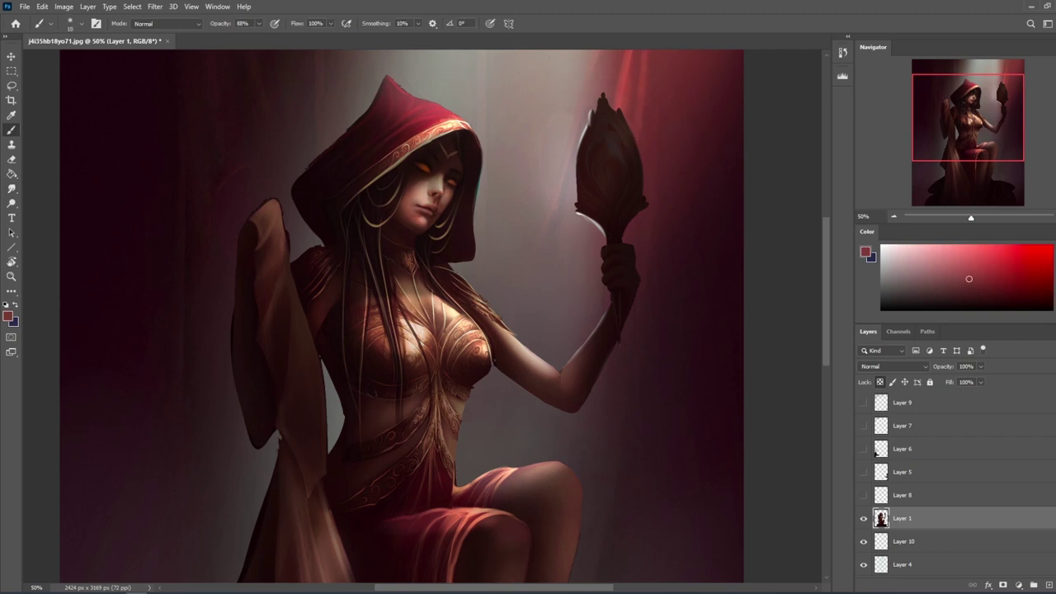
left_click(165, 23)
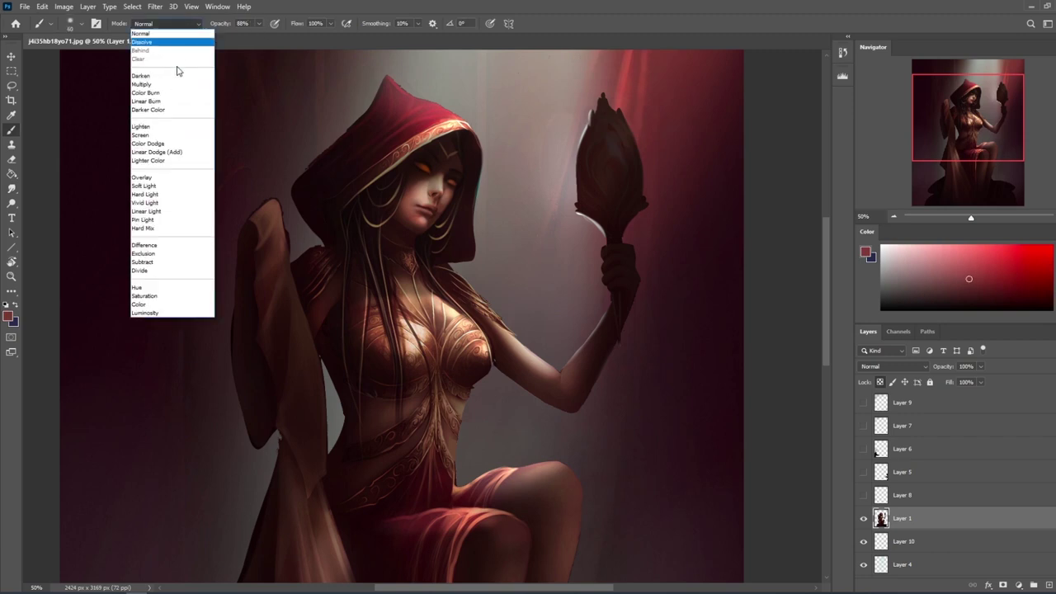
left_click(149, 305)
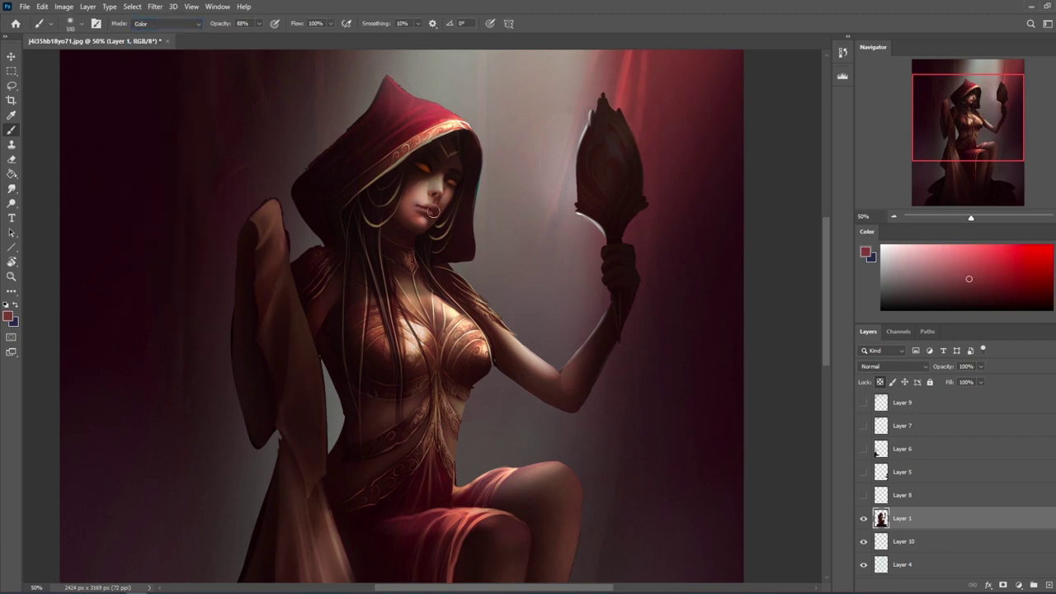
key("bracketright")
left_click(985, 303)
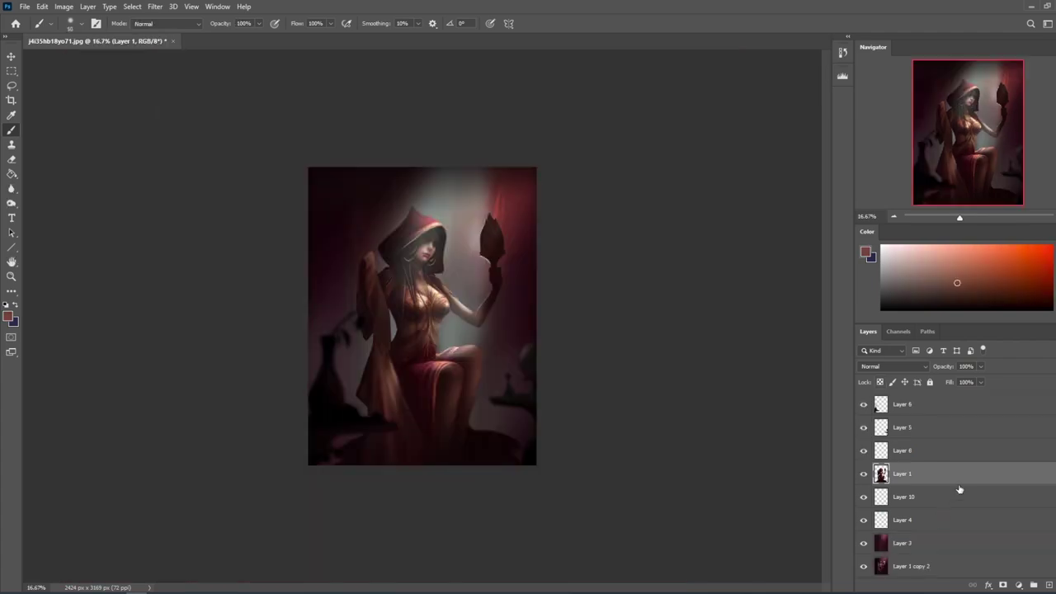
Flatten all layers into a single Background layer.
right_click(982, 403)
left_click(988, 359)
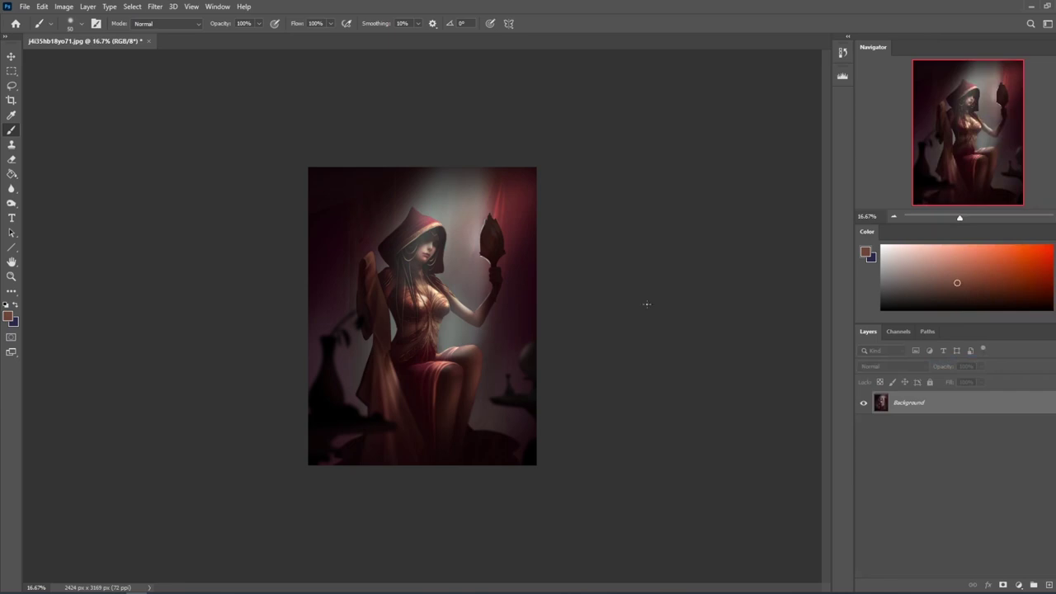
Go back in the history to the original j4i35hb18yo71.jpg snapshot and the Paste in Place state to view the unedited painting.
left_click(843, 52)
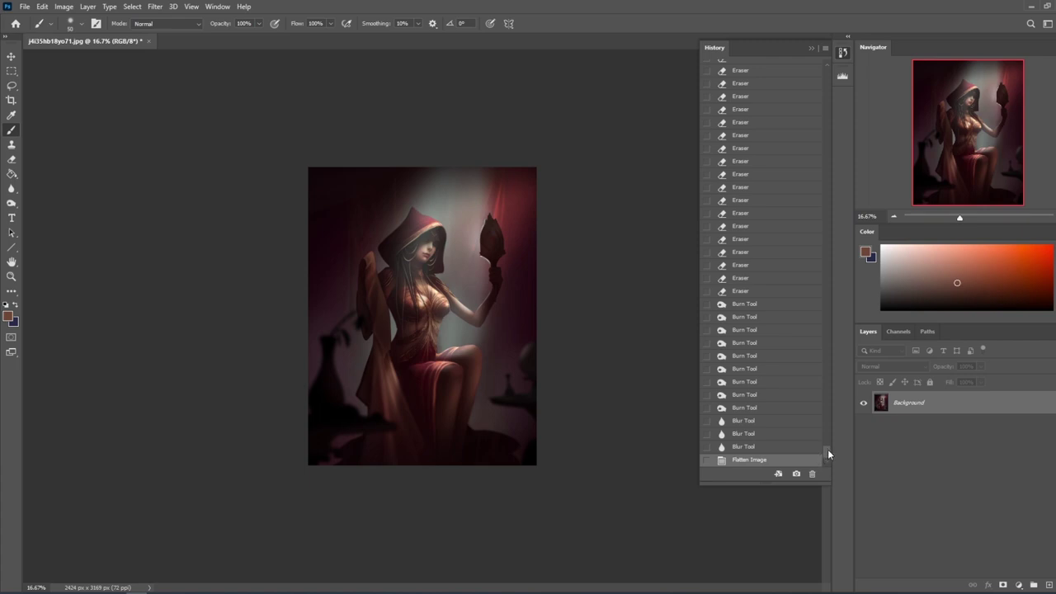
left_click_drag(828, 453, 829, 68)
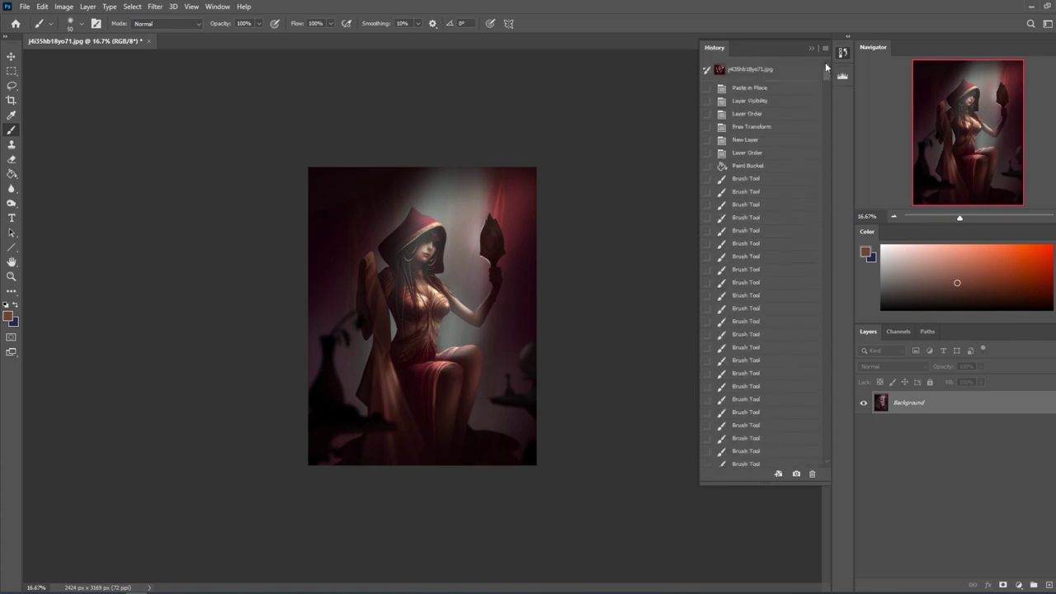
left_click(765, 70)
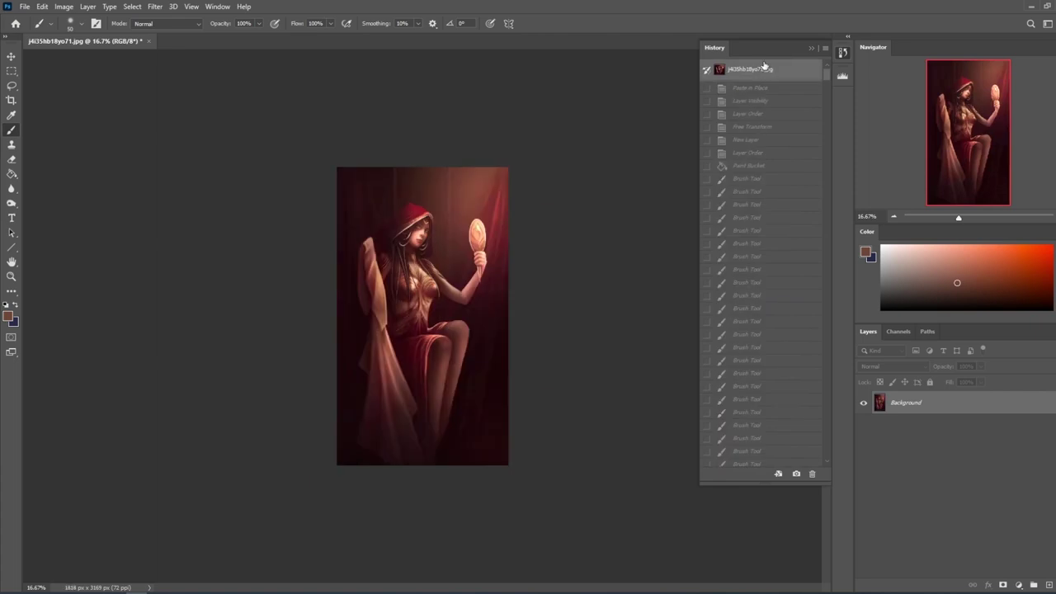
key("ctrl+plus")
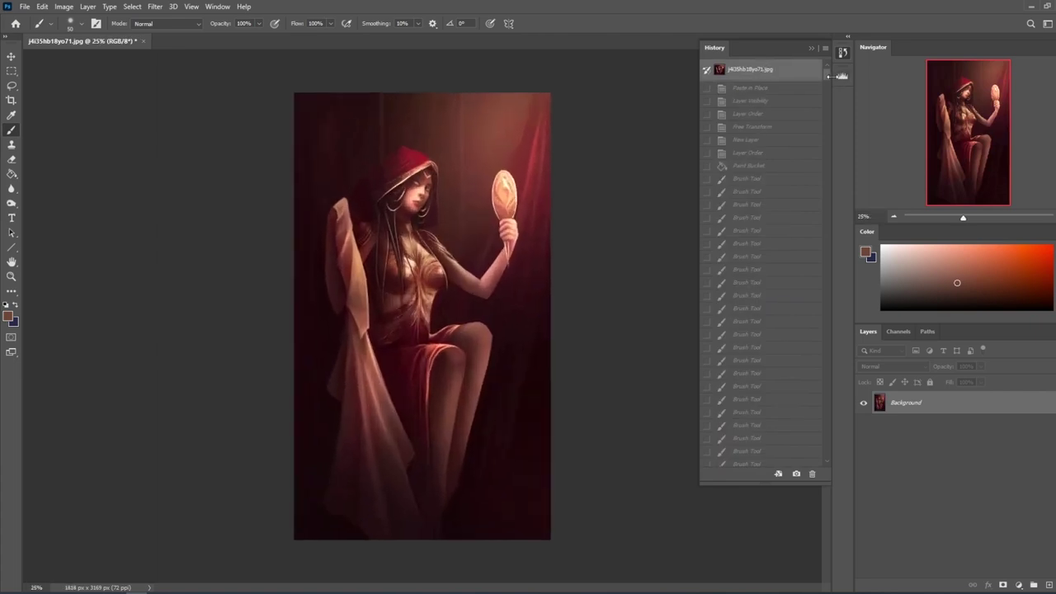
left_click(787, 91)
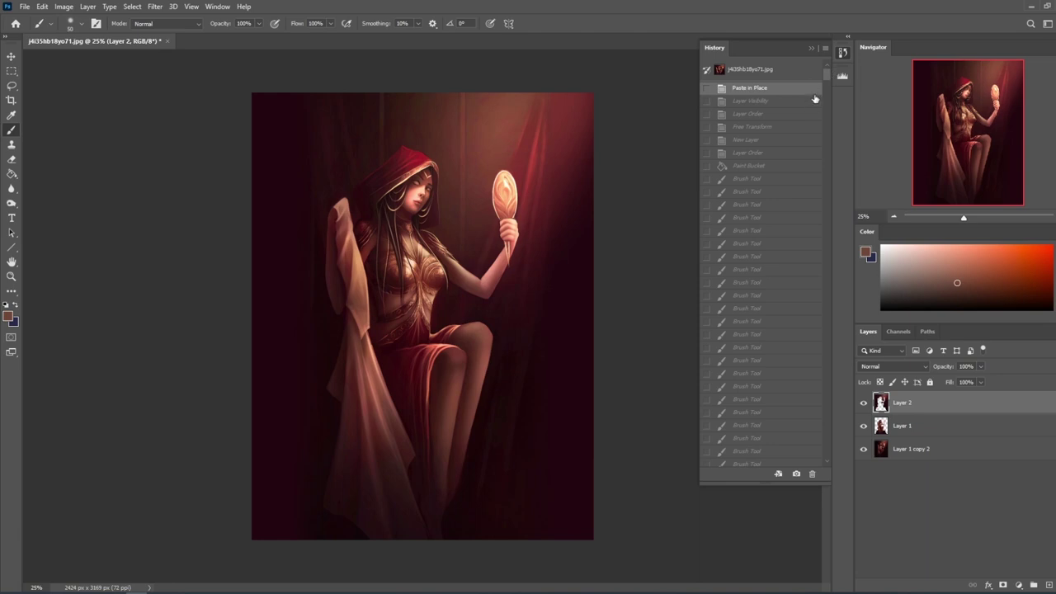
Compare the original snapshot with the Flatten Image state in the history, finishing on the flattened version.
left_click(824, 73)
left_click_drag(825, 71, 848, 462)
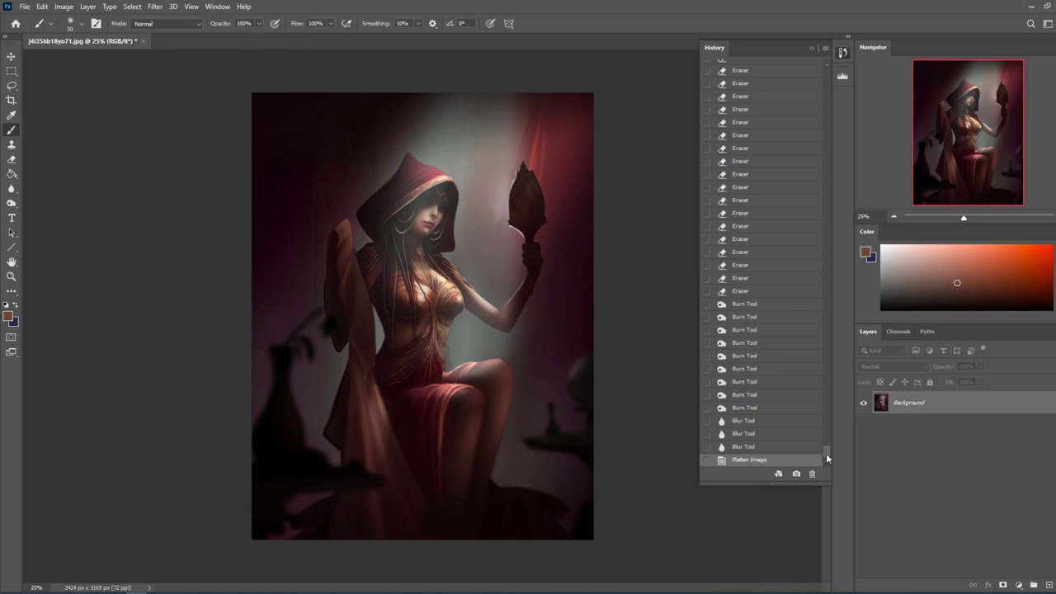
mouse_move(827, 455)
left_mouse_down()
mouse_move(846, 298)
mouse_move(845, 69)
mouse_move(854, 424)
mouse_move(830, 481)
left_mouse_up()
left_click(778, 72)
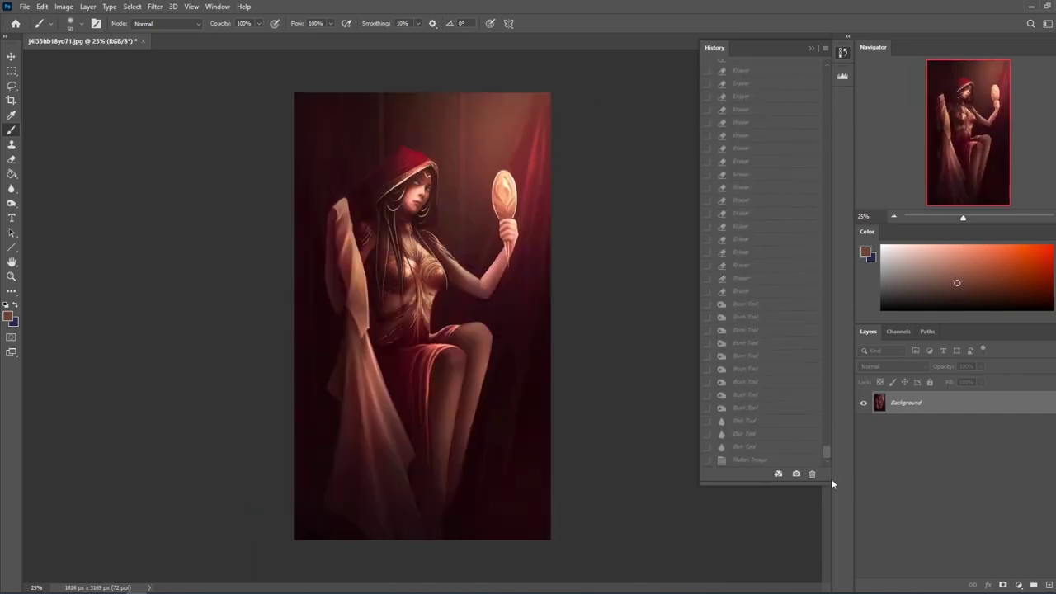
left_click(746, 463)
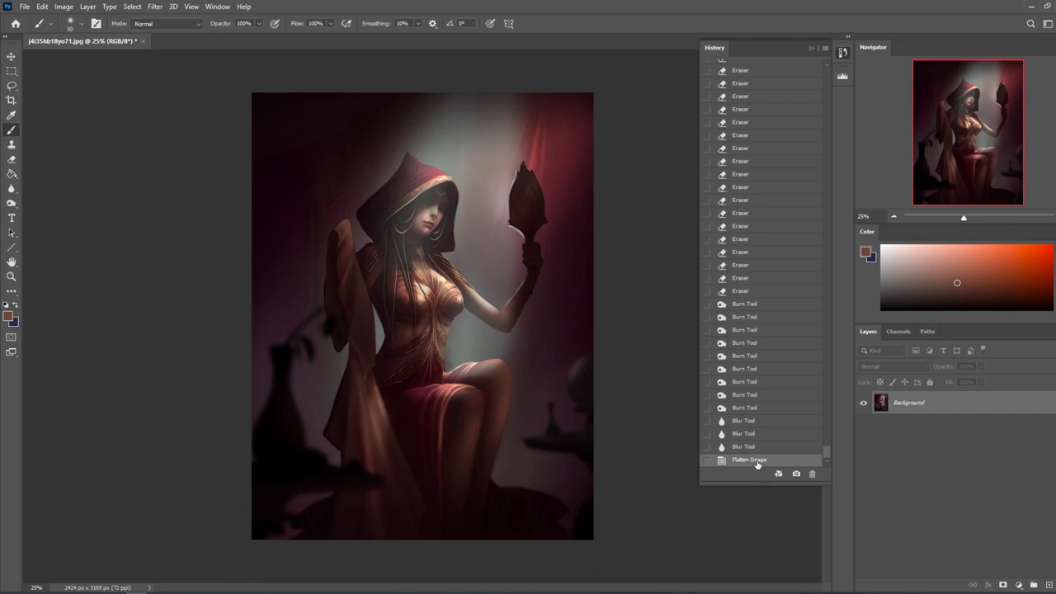
mouse_move(825, 448)
left_mouse_down()
mouse_move(824, 66)
mouse_move(846, 467)
left_mouse_up()
left_click(812, 71)
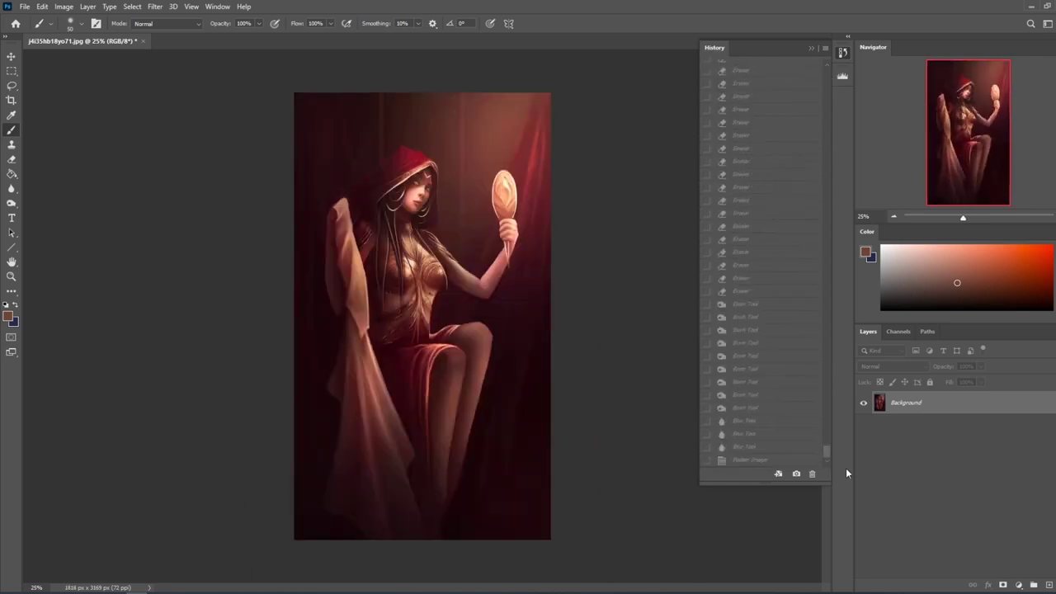
left_click(740, 462)
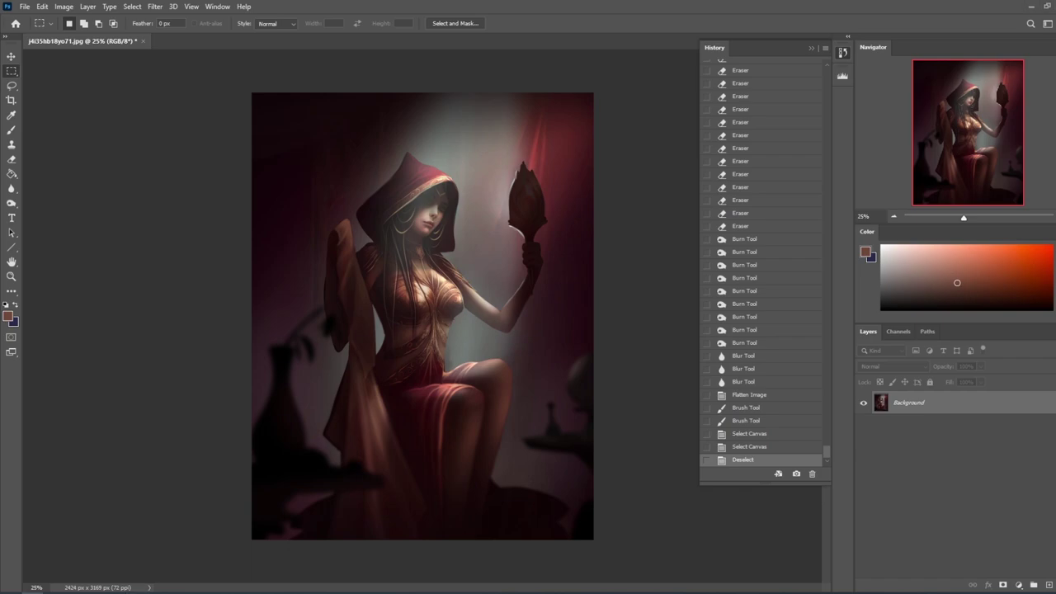
Switch to the browser at istebrak.com, open the site's Reddit community in a new tab and return to the portfolio page.
left_click_drag(505, 590, 349, 42)
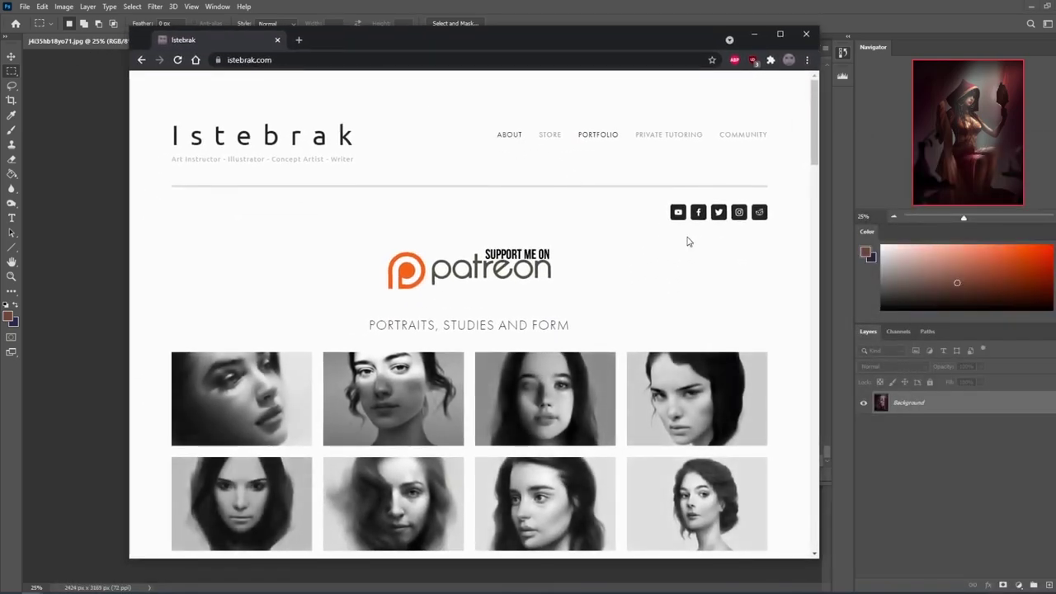
left_click(759, 213)
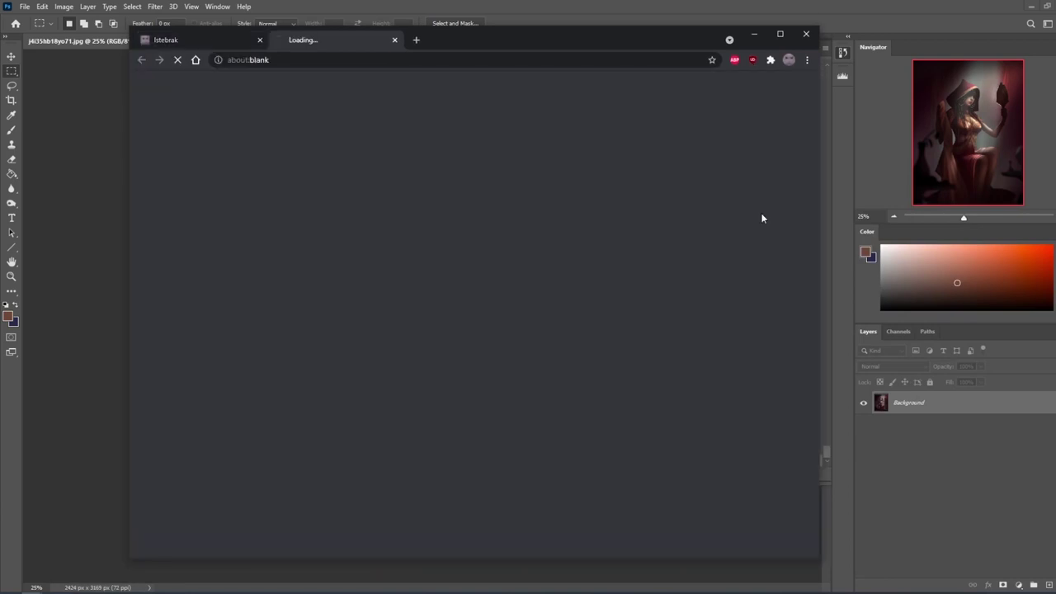
left_click(195, 40)
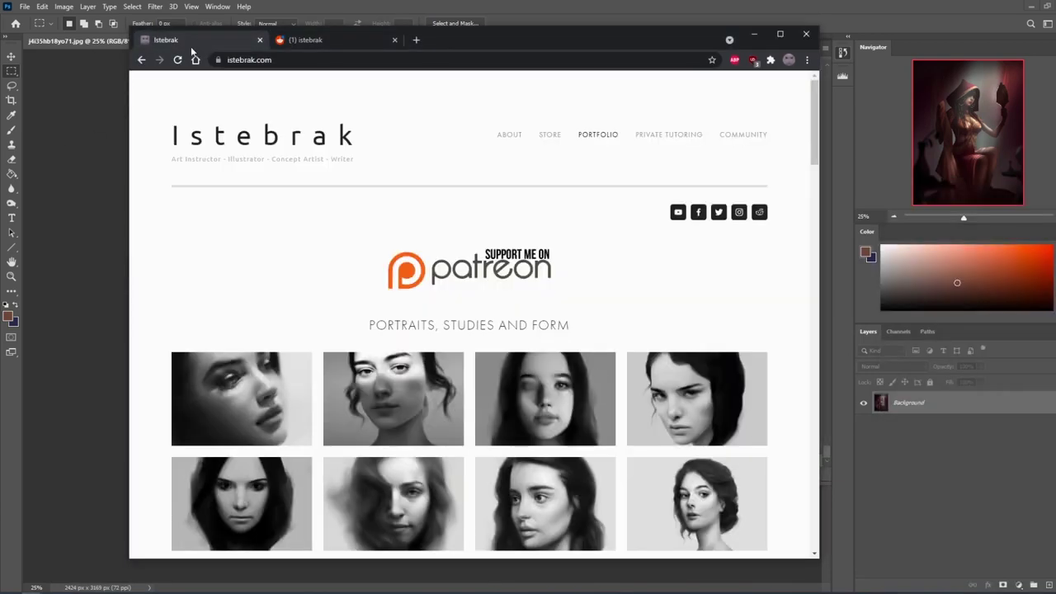